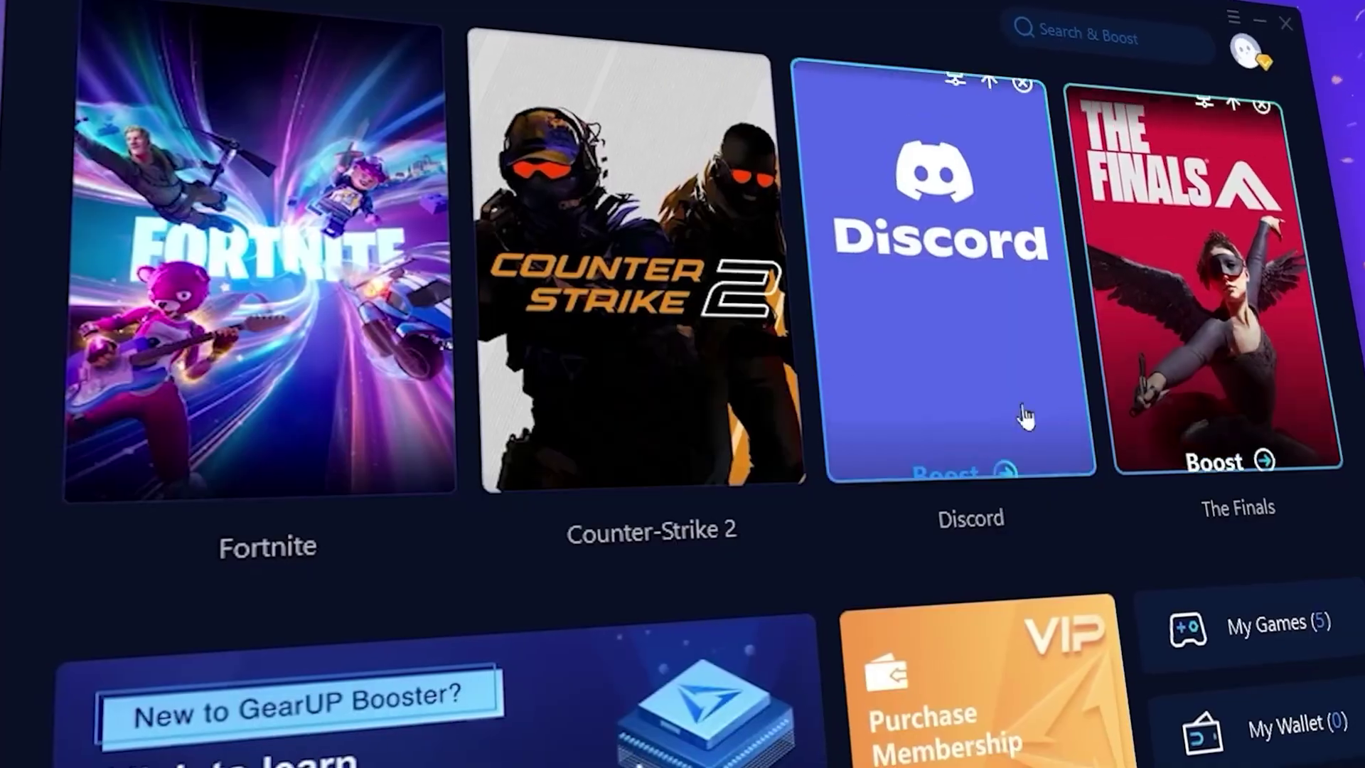
mouse_move(987, 452)
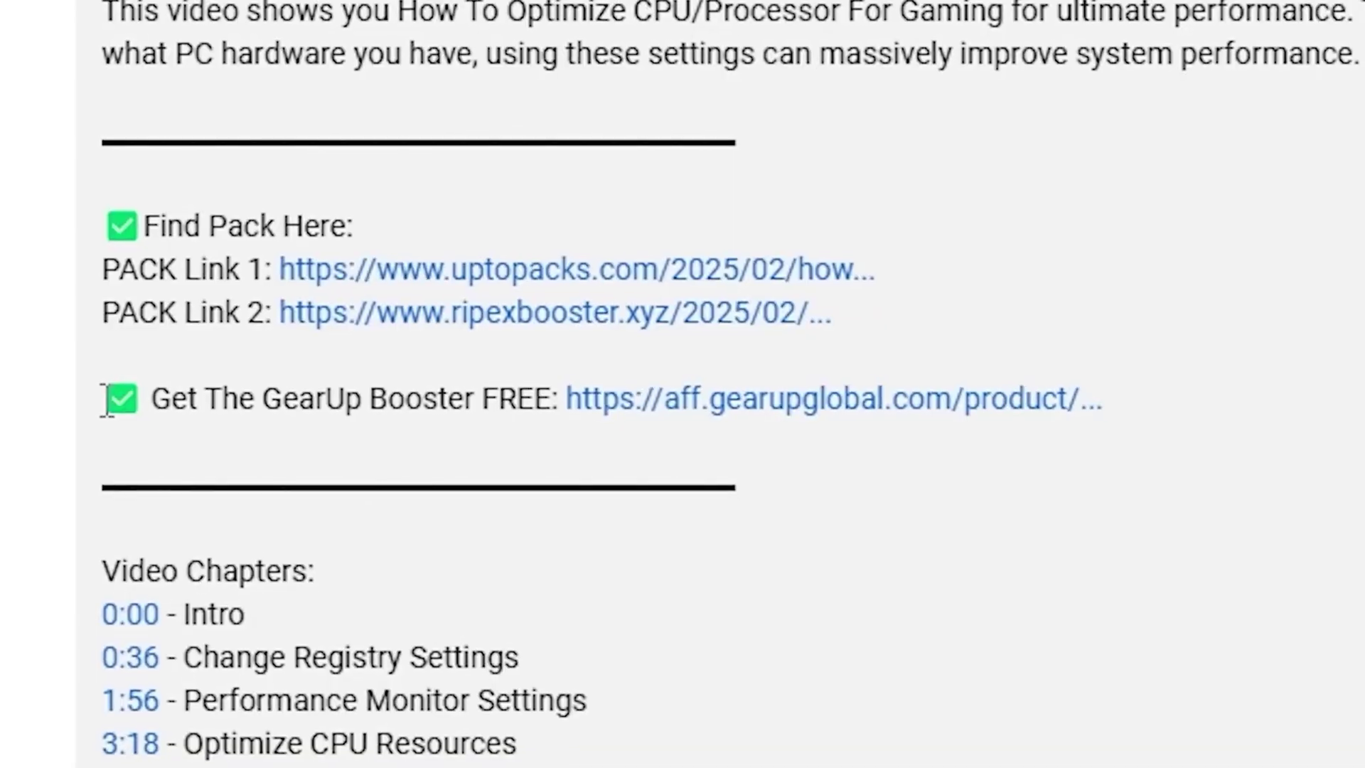
left_click_drag(107, 406, 1119, 430)
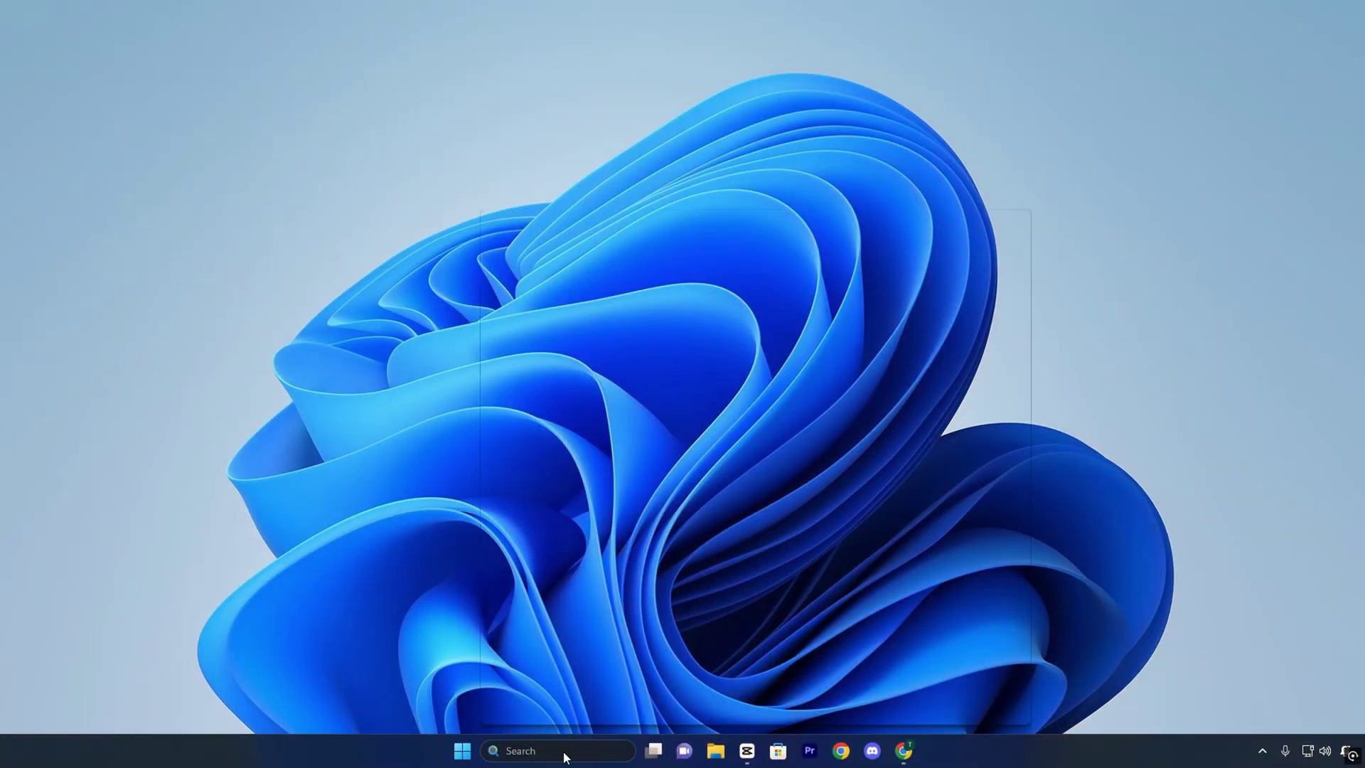
Run Registry Editor as administrator at the Games key under HKEY_LOCAL_MACHINE\SOFTWARE\Microsoft\Windows NT\CurrentVersion\Multimedia\SystemProfile\Tasks.
left_click(563, 752)
type("reg")
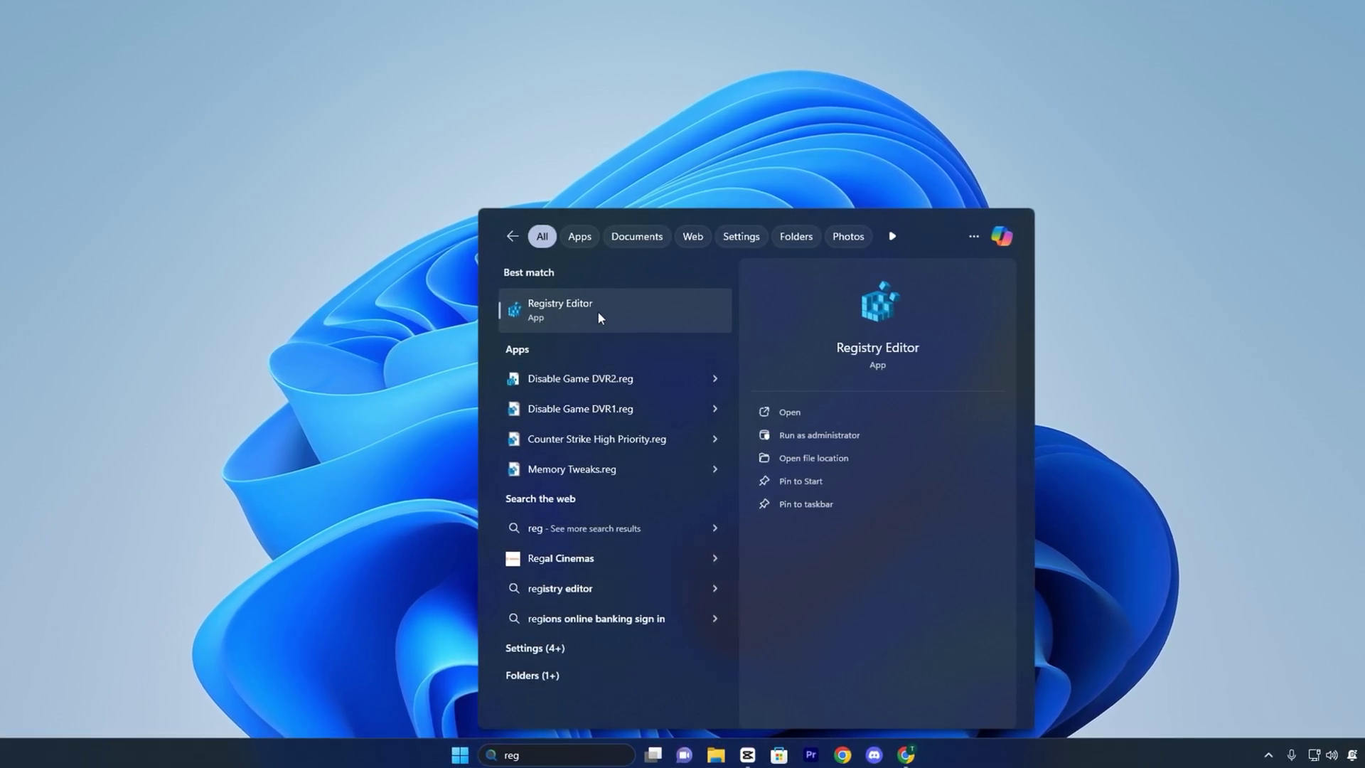
right_click(598, 313)
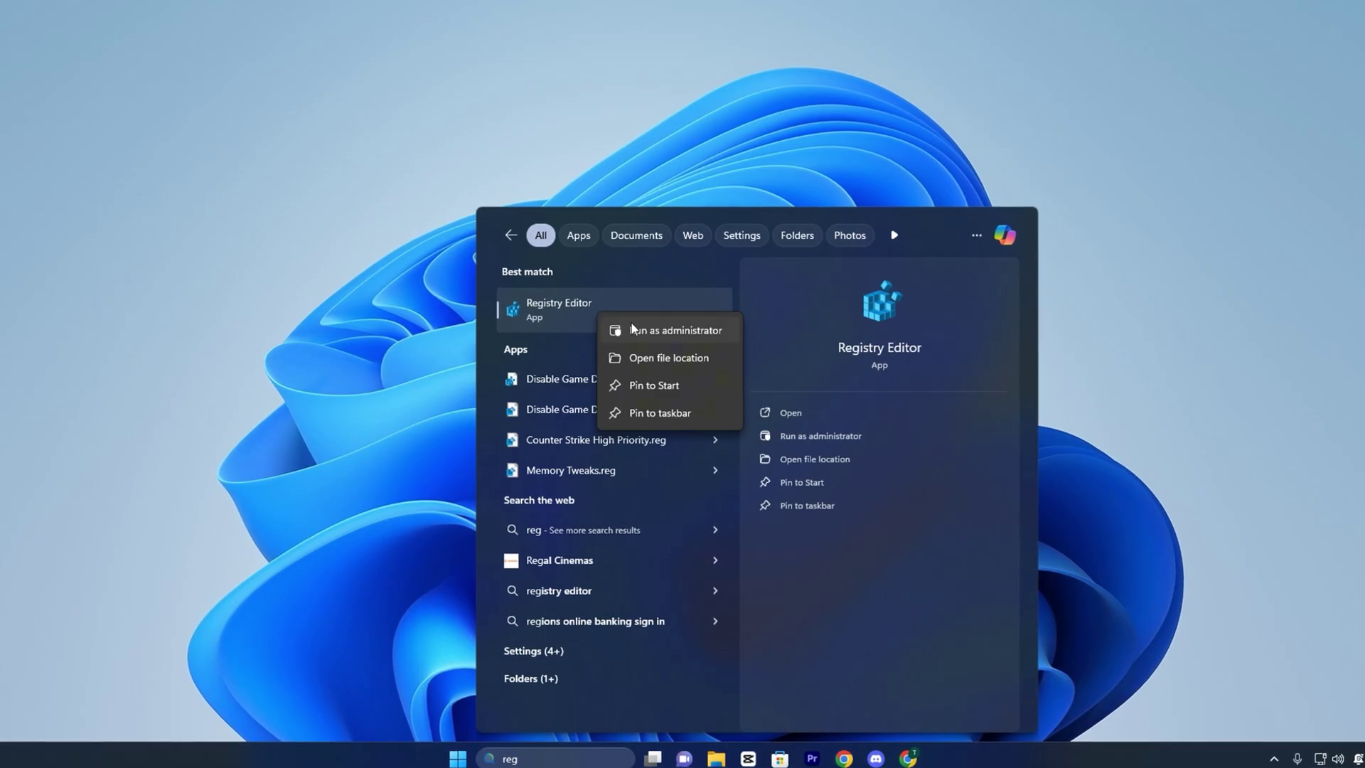
left_click(631, 322)
left_click(608, 491)
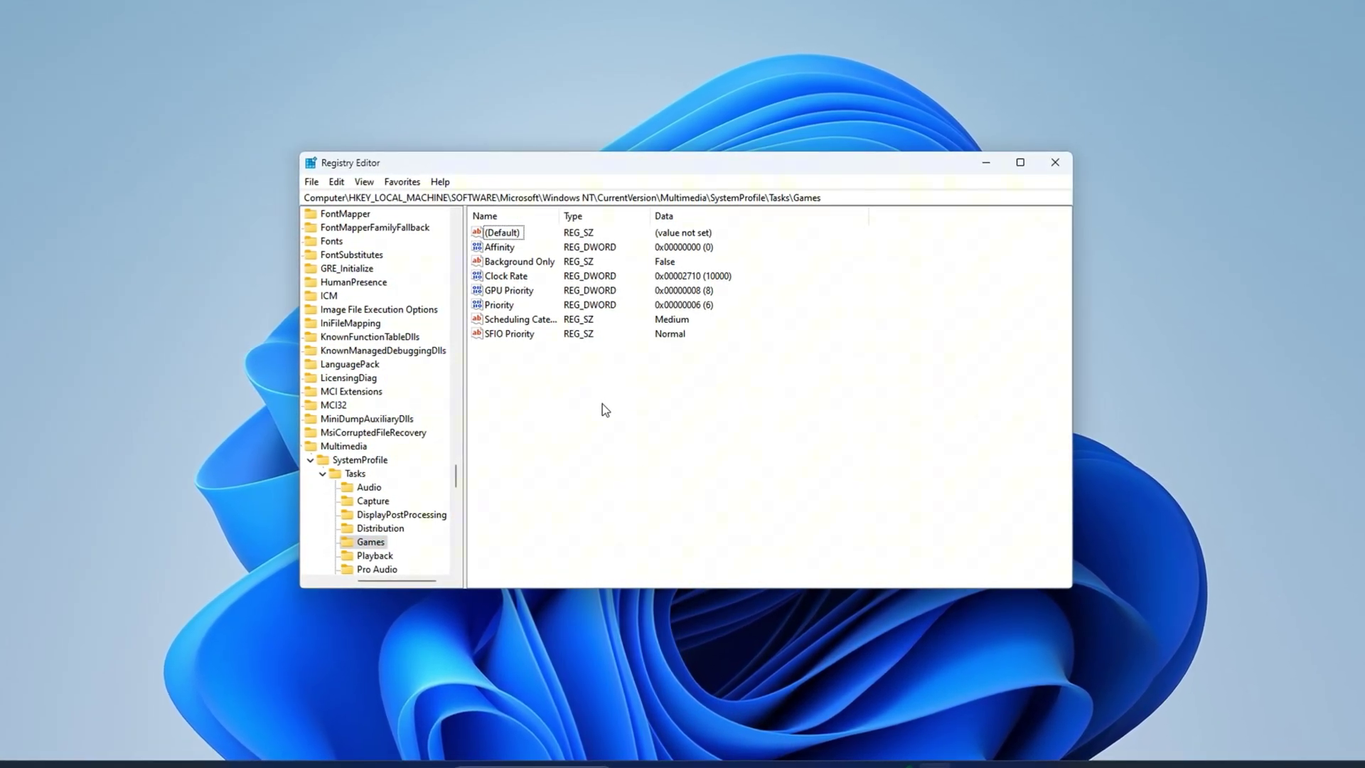
left_click_drag(854, 197, 351, 195)
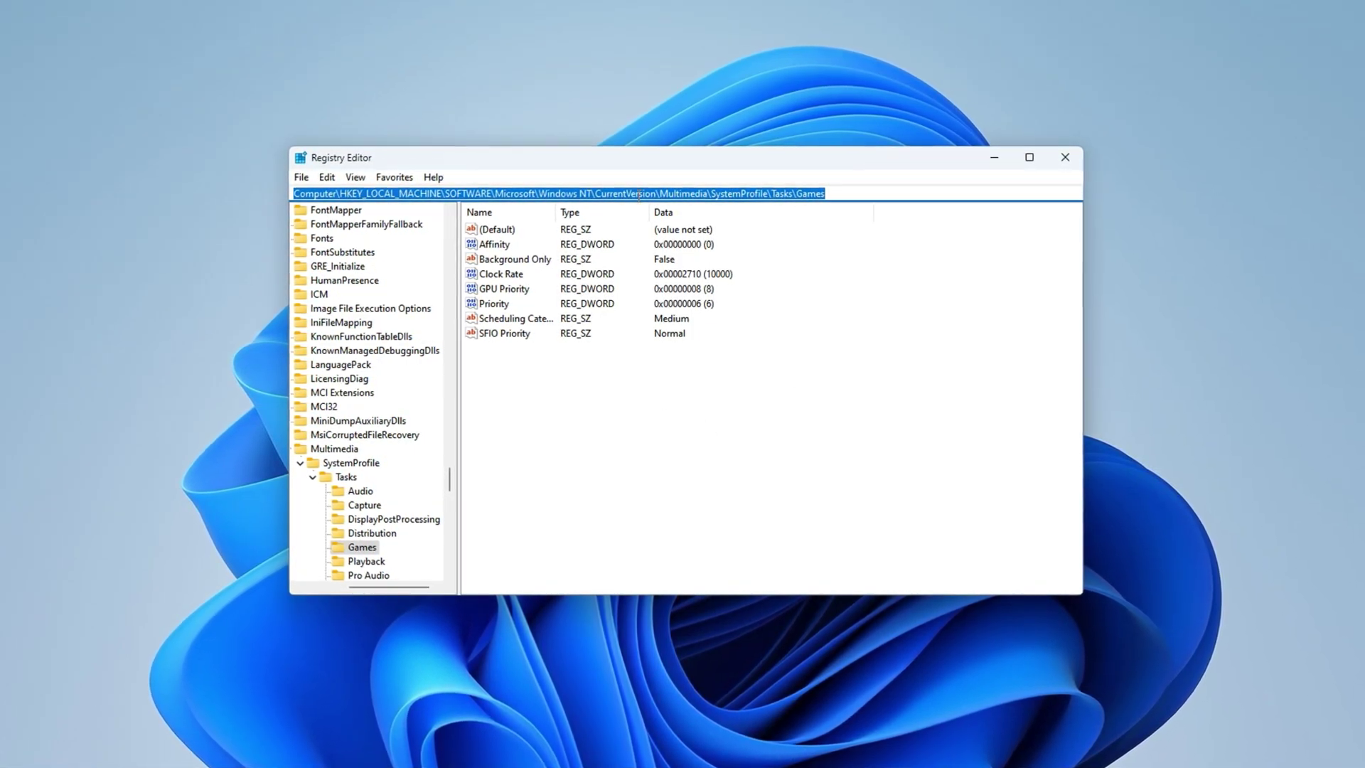
left_click(682, 388)
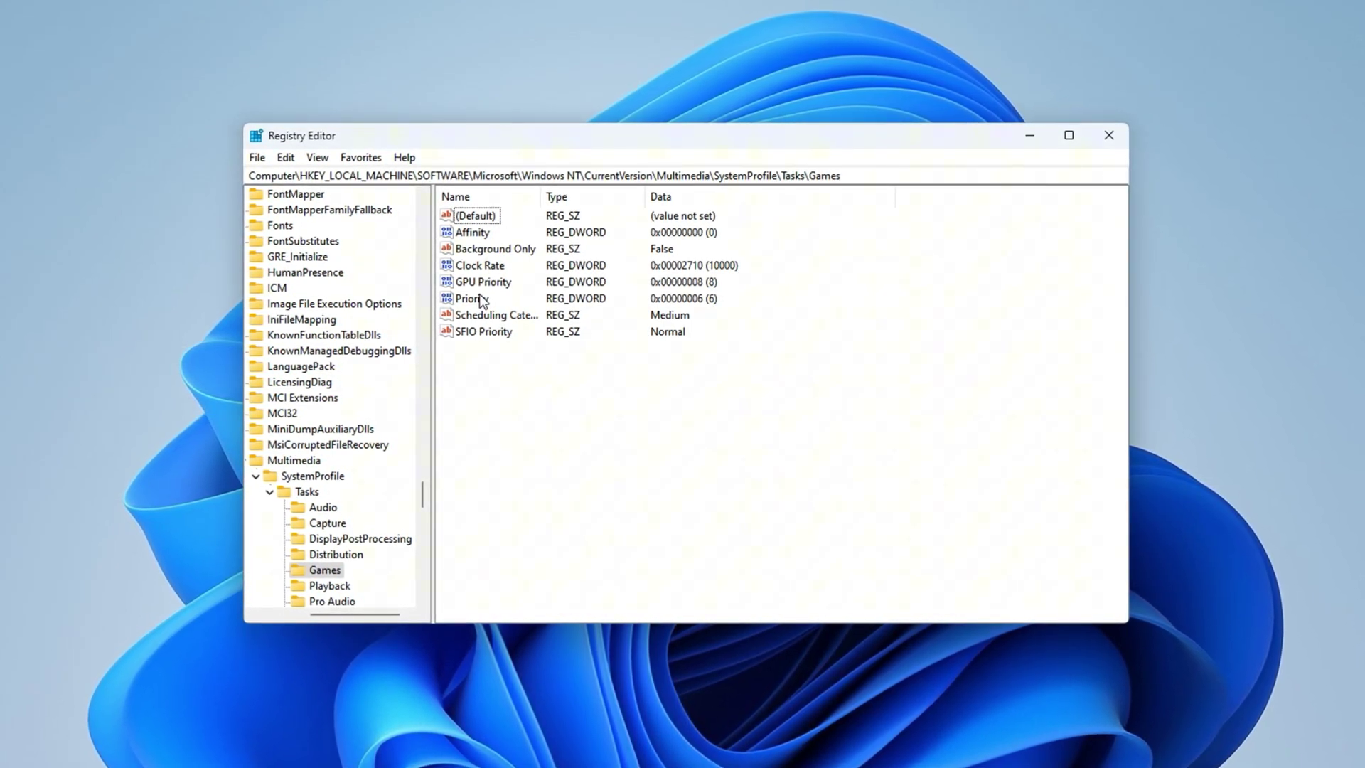
In the Games key, set Affinity to hexadecimal f and confirm Background Only as False.
left_click(478, 233)
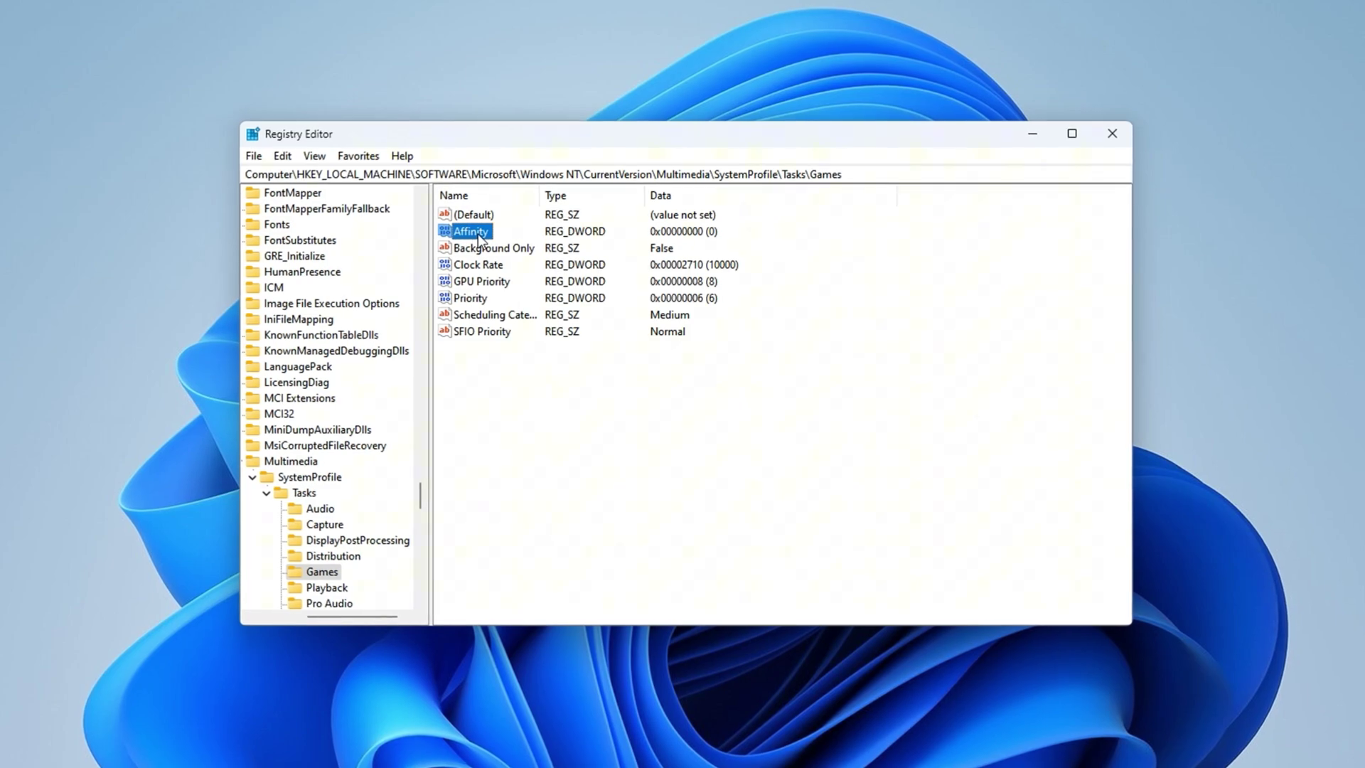
double_click(478, 233)
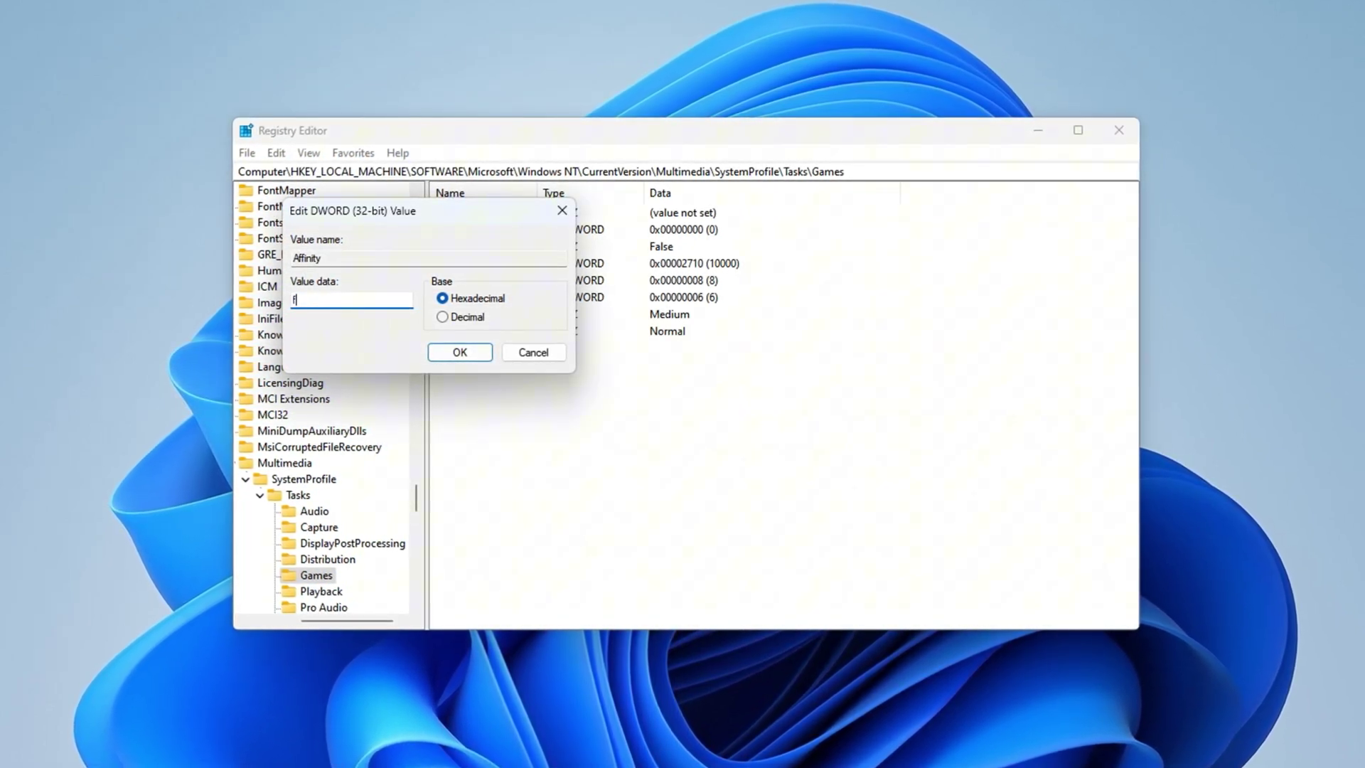
left_click(434, 362)
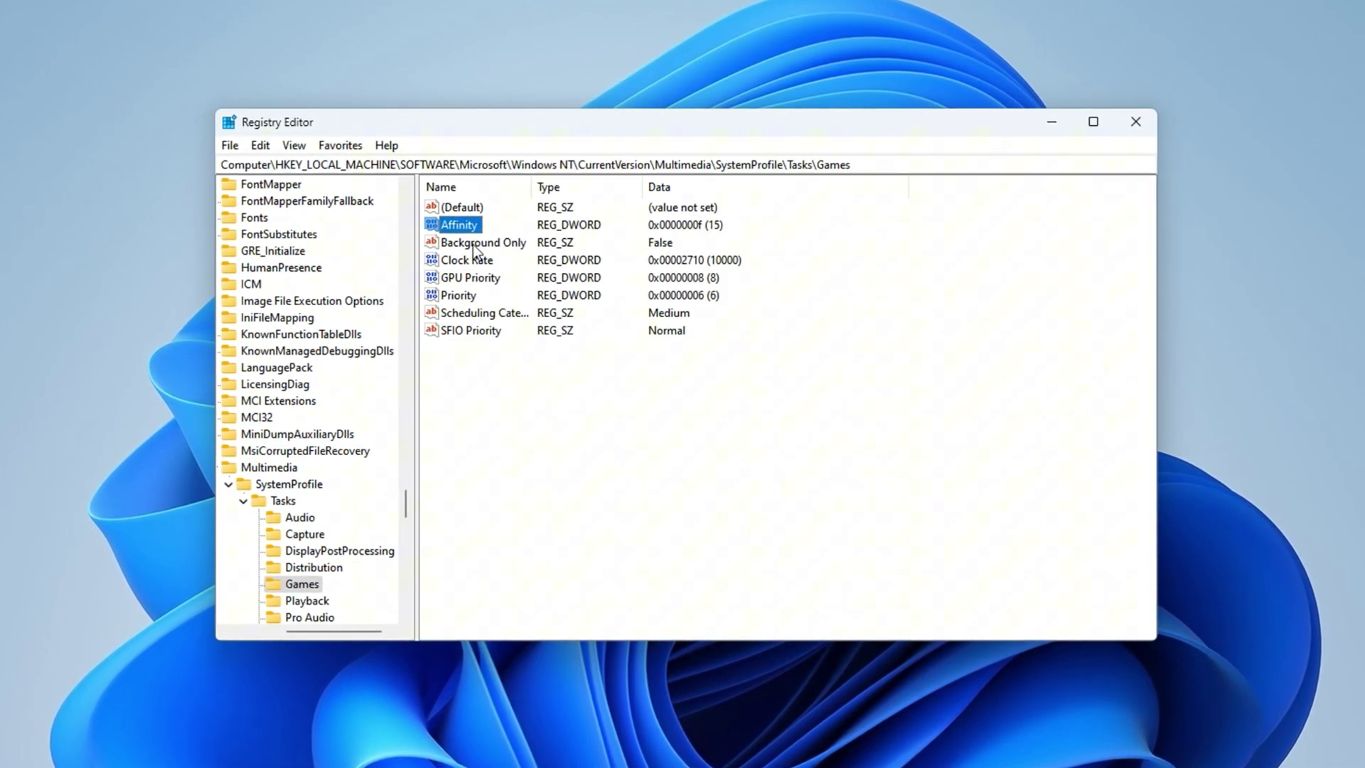
double_click(471, 243)
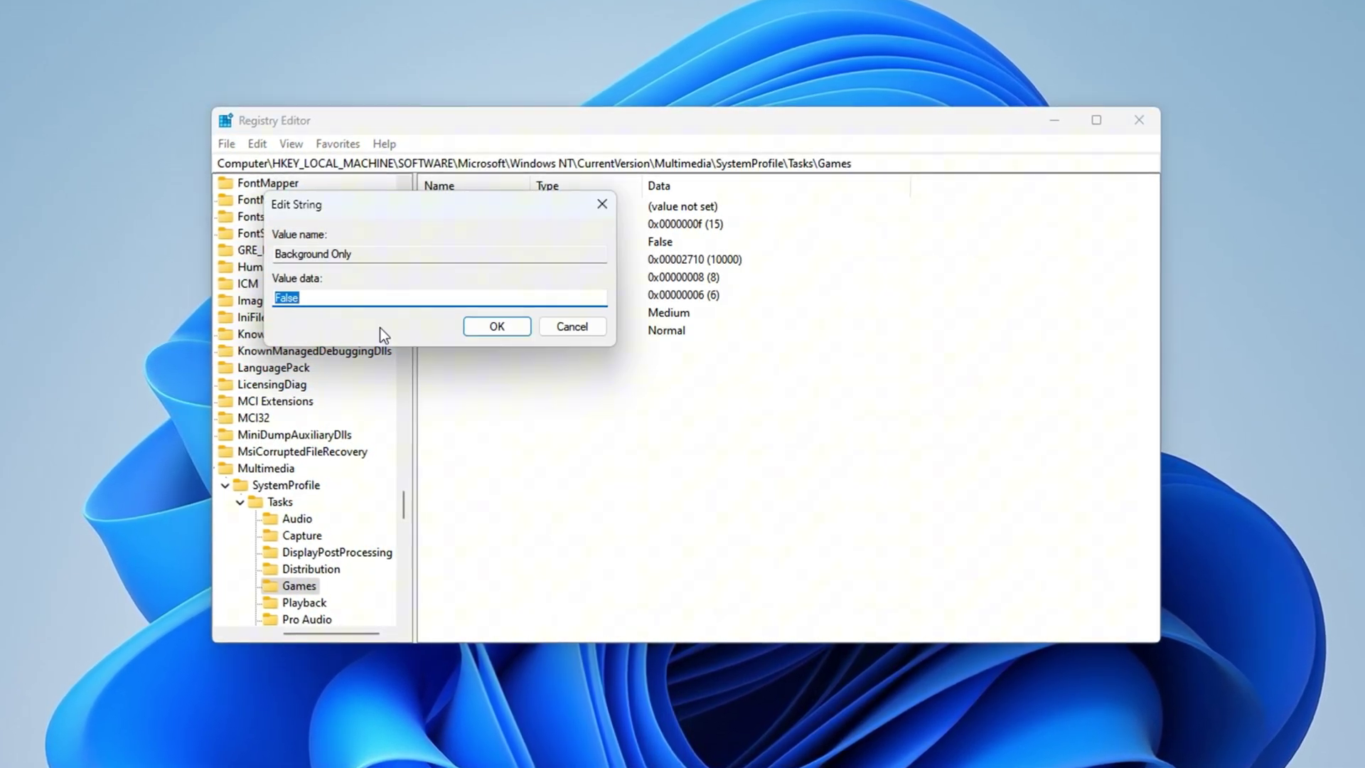
left_click(487, 330)
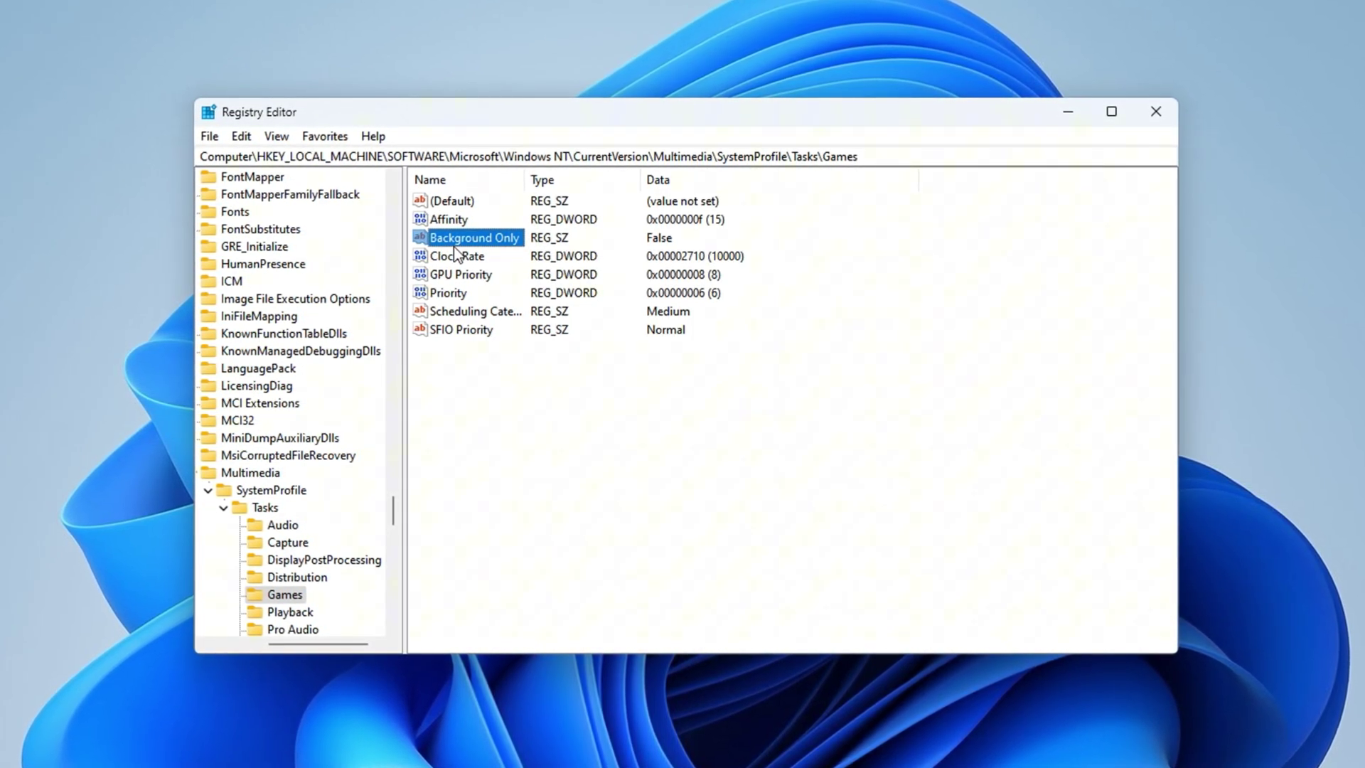
Set GPU Priority to hexadecimal e and Priority to hexadecimal 6 in the Games key.
double_click(471, 275)
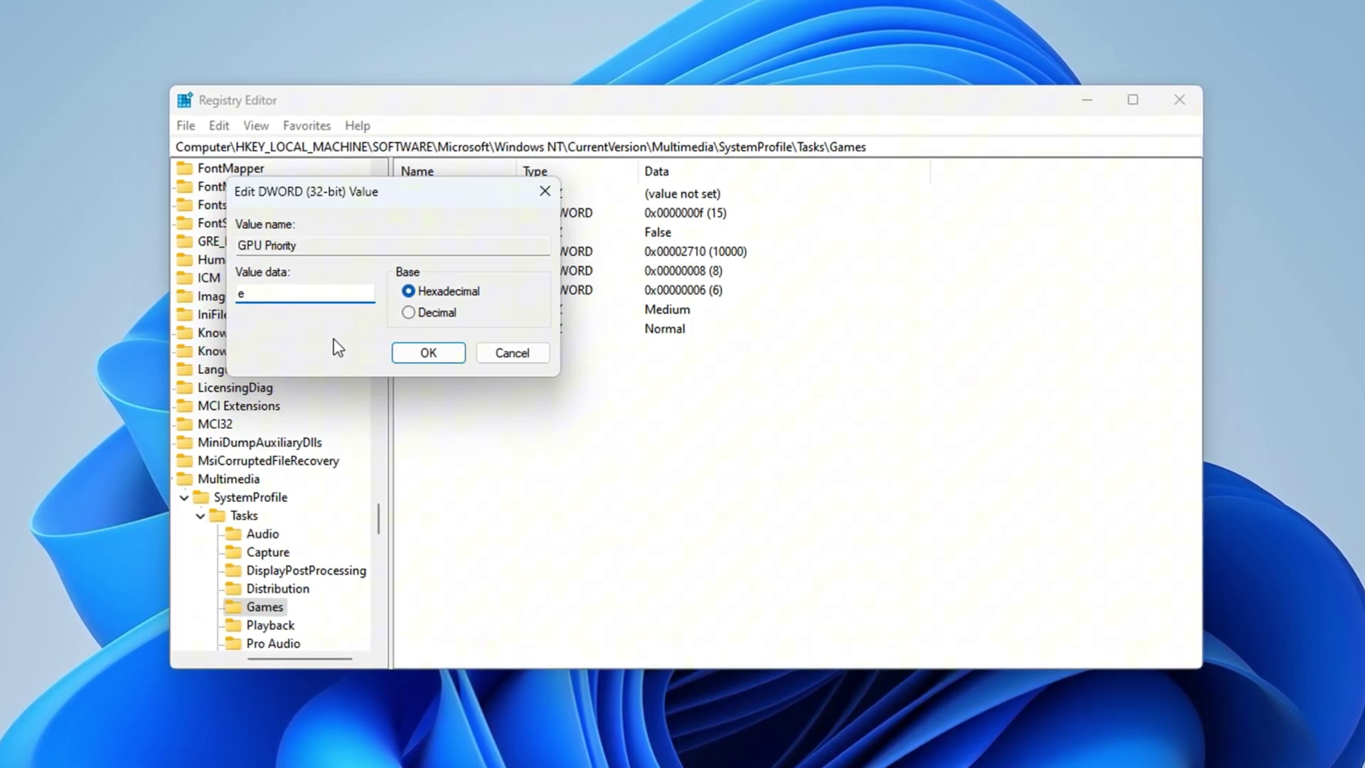
left_click(428, 352)
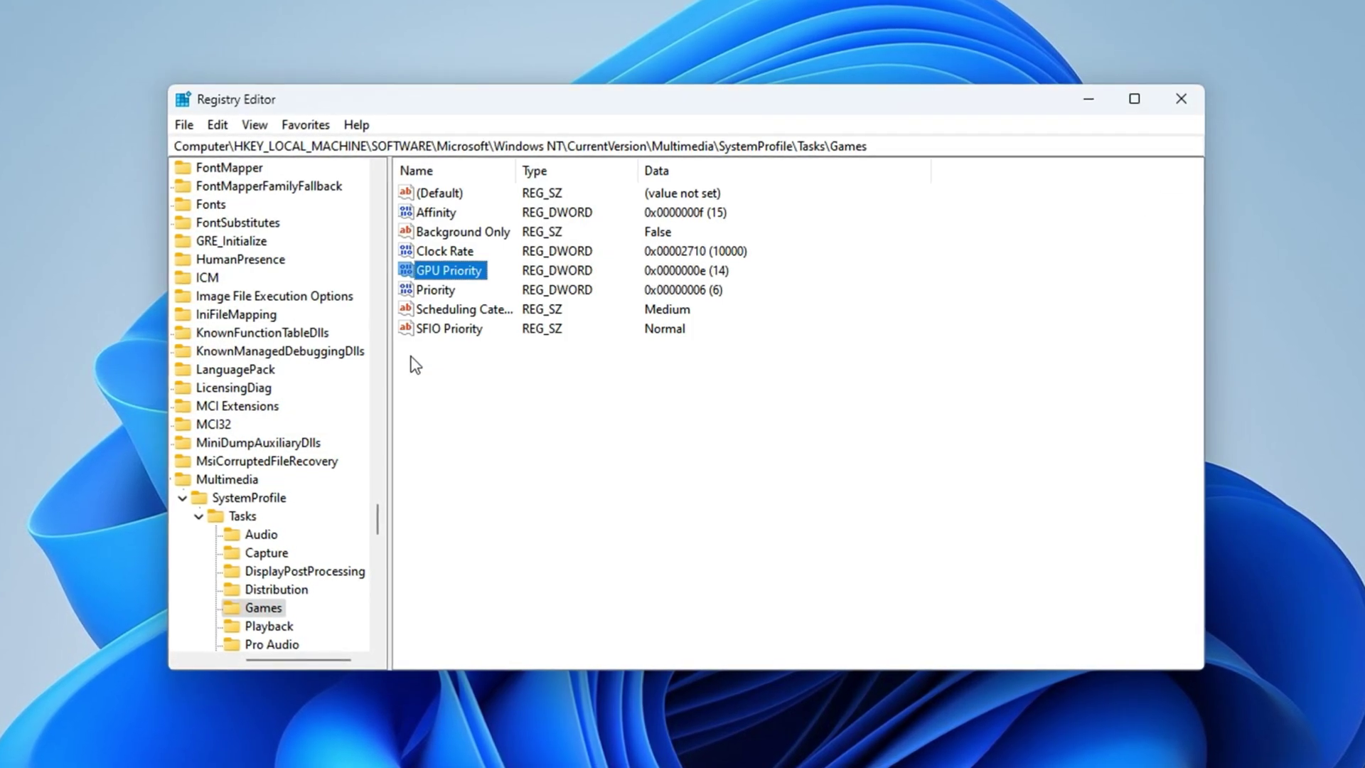
double_click(430, 289)
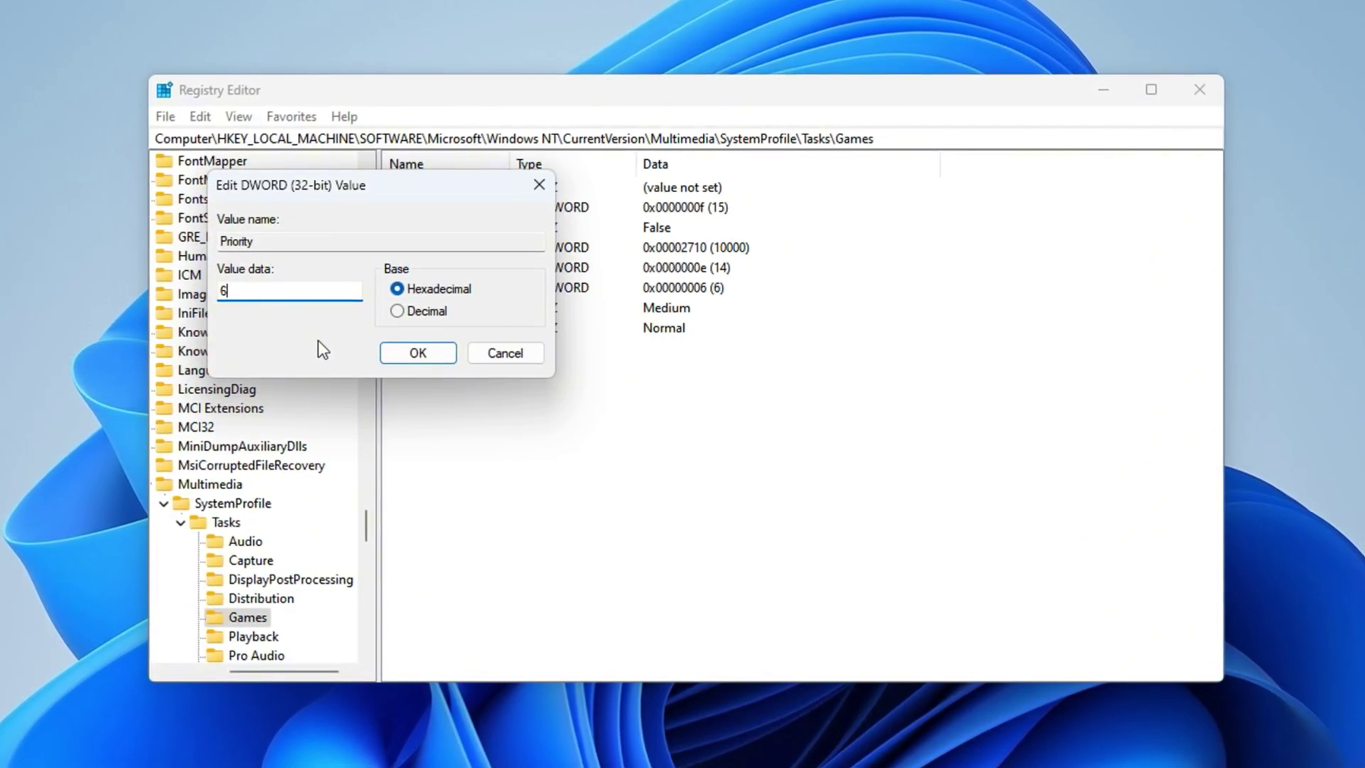
left_click(417, 353)
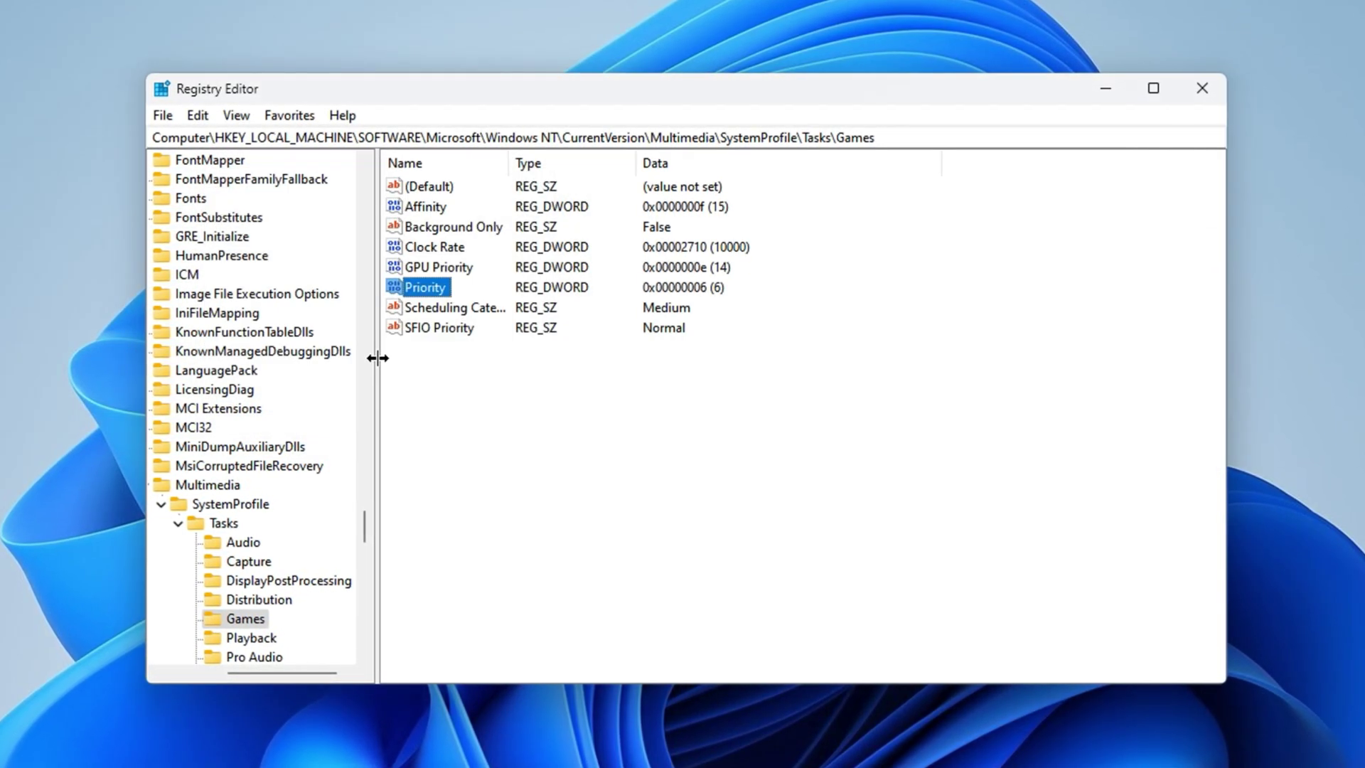
Set both Scheduling Category and SFIO Priority to High in the Games key.
double_click(457, 310)
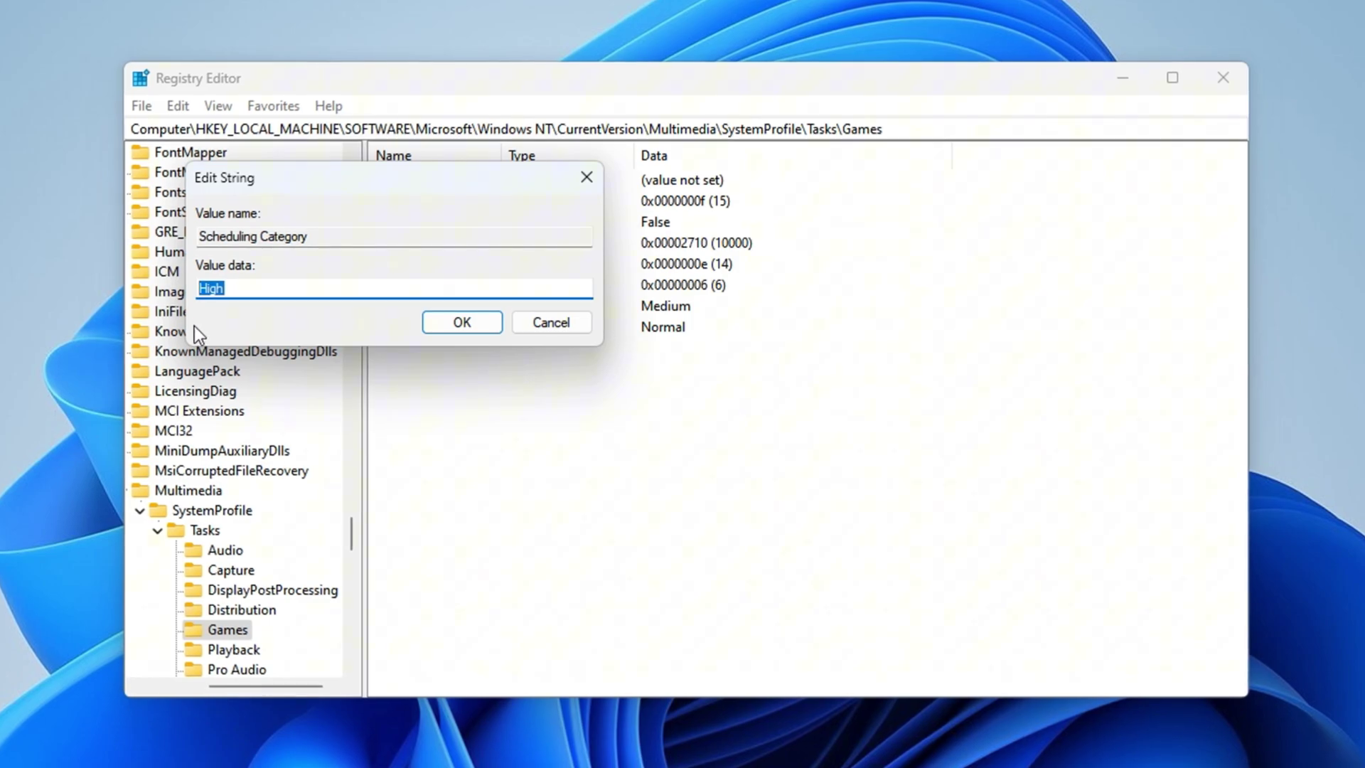
left_click(475, 328)
double_click(418, 332)
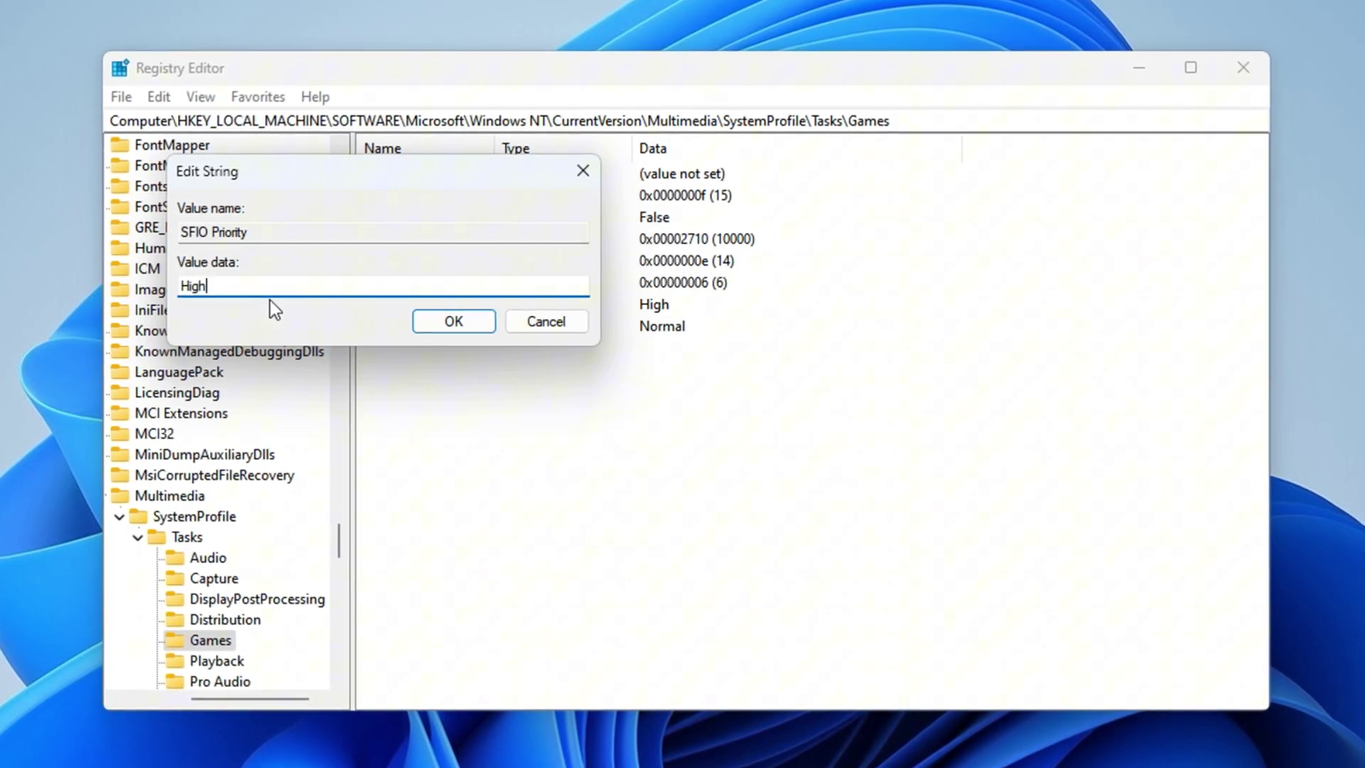
left_click(475, 322)
left_click(493, 381)
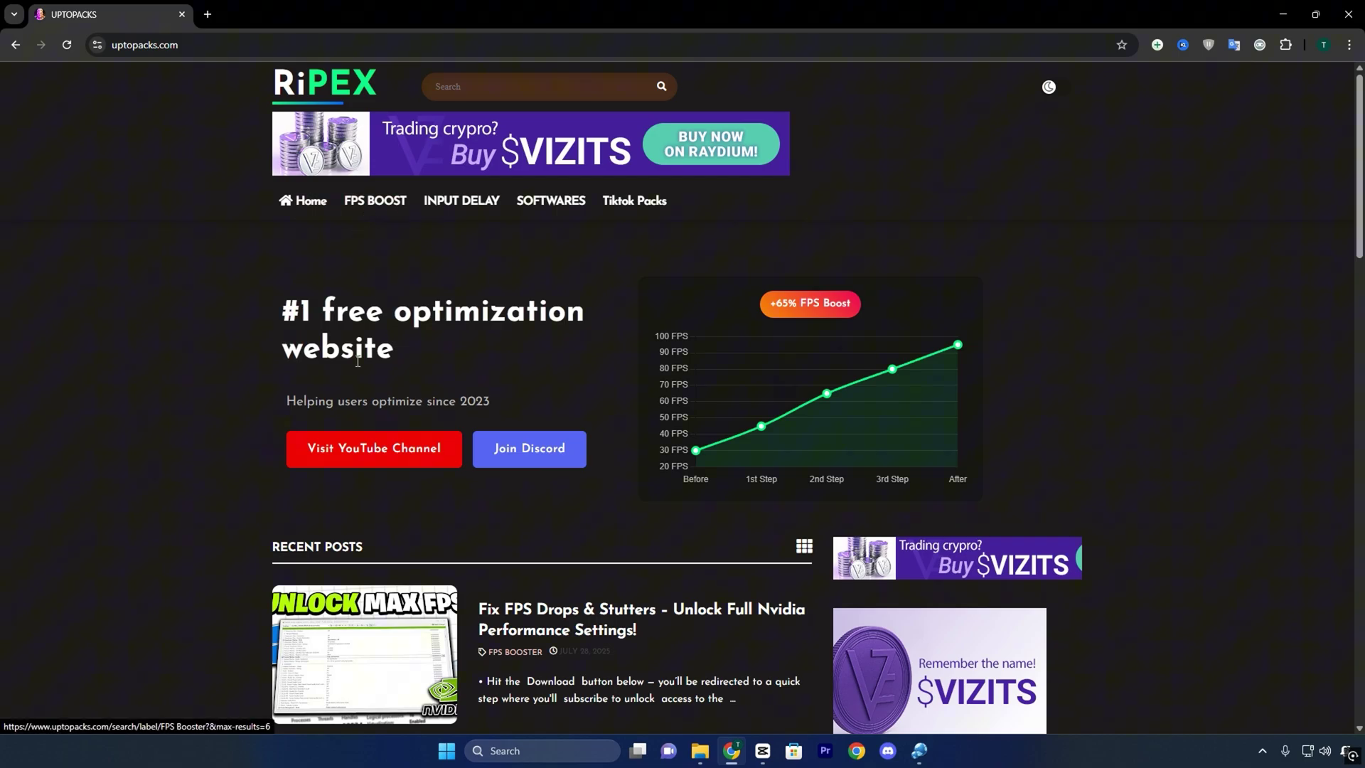
Look through the recent optimization posts on uptopacks.com, and close the browser.
scroll(533, 410, "down", 5)
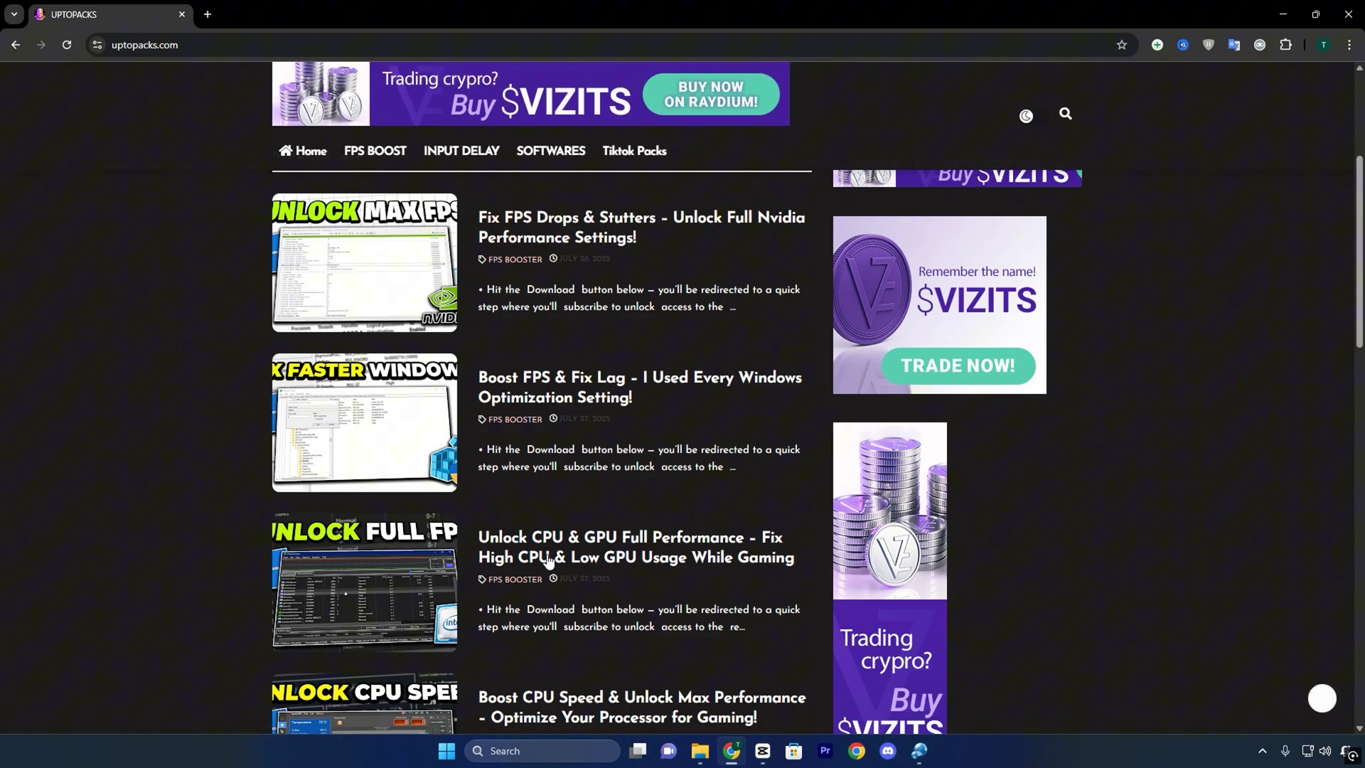
scroll(519, 464, "up", 1)
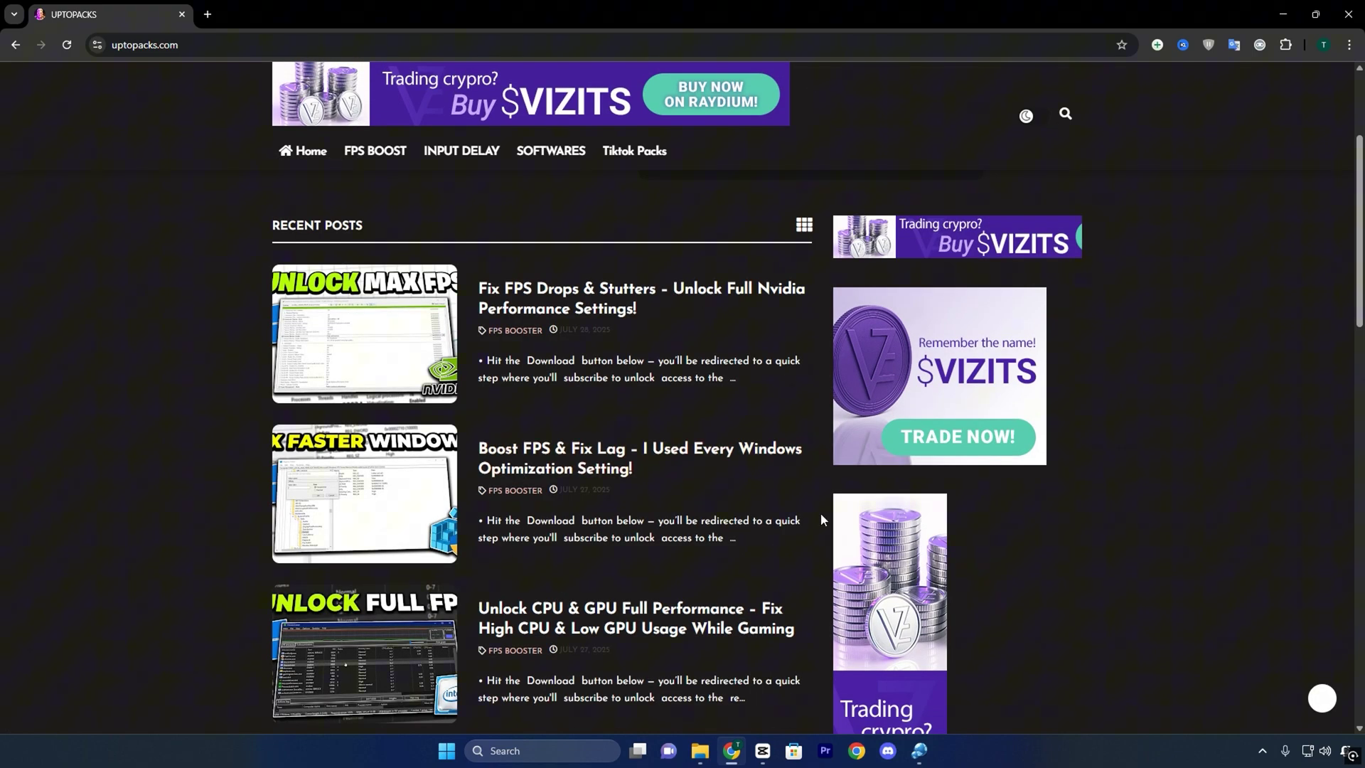
scroll(488, 644, "down", 3)
scroll(528, 629, "up", 4)
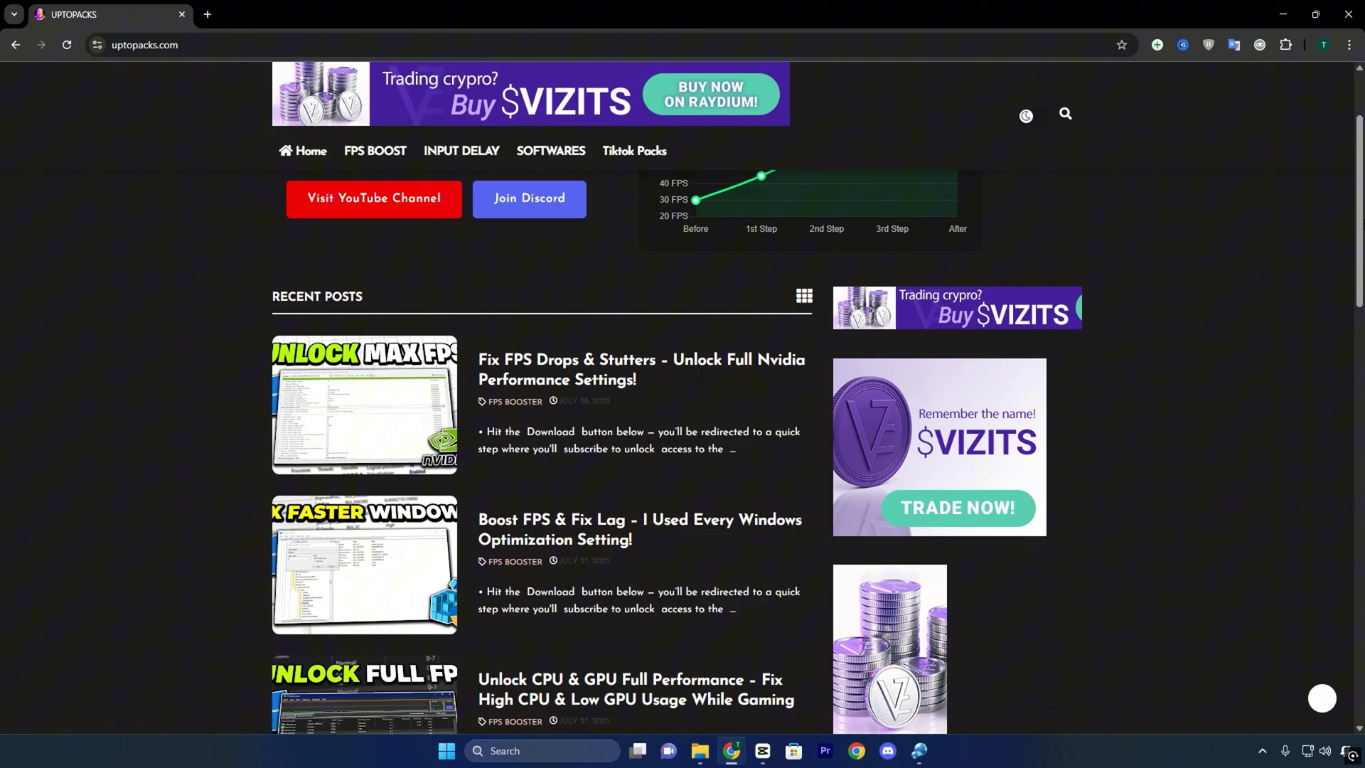
left_click(1349, 14)
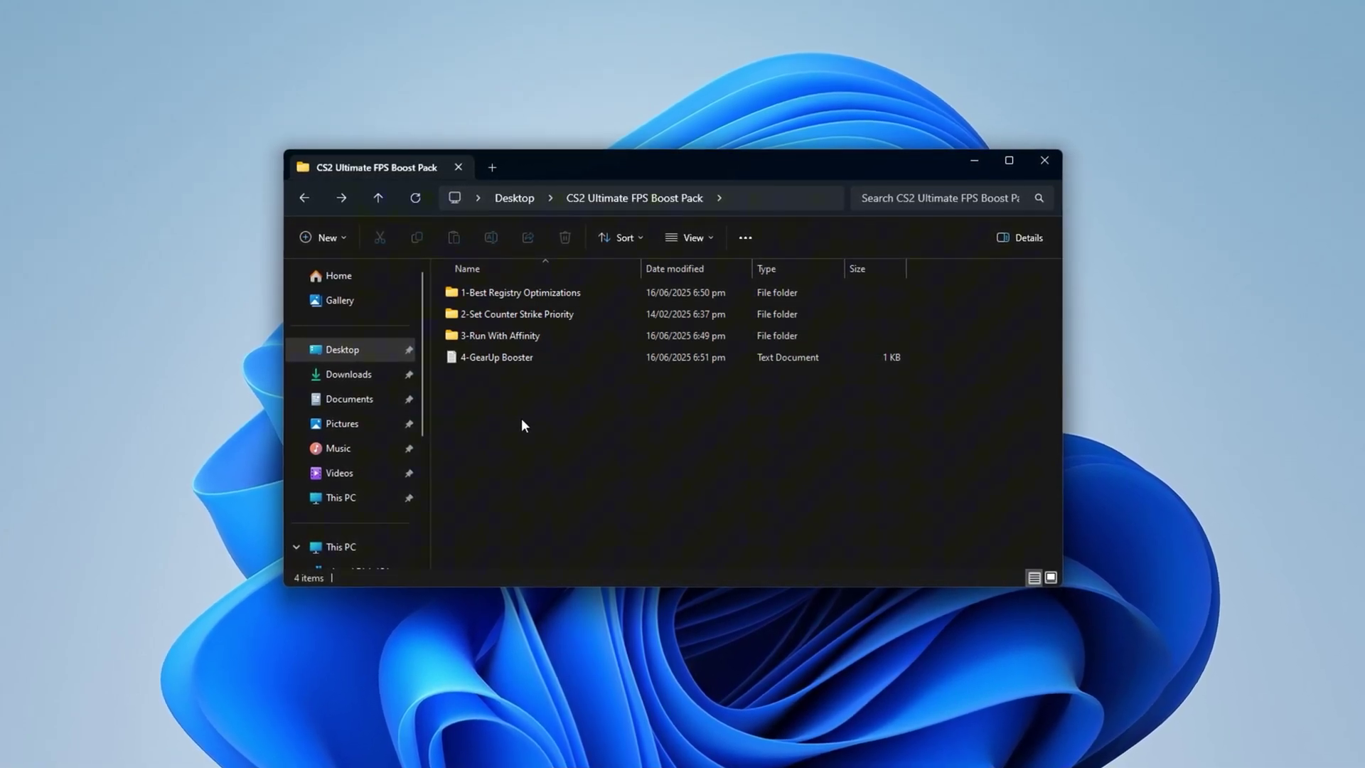
Open the 1-Best Registry Optimizations folder of the CS2 pack in File Explorer and review all its registry files.
double_click(514, 293)
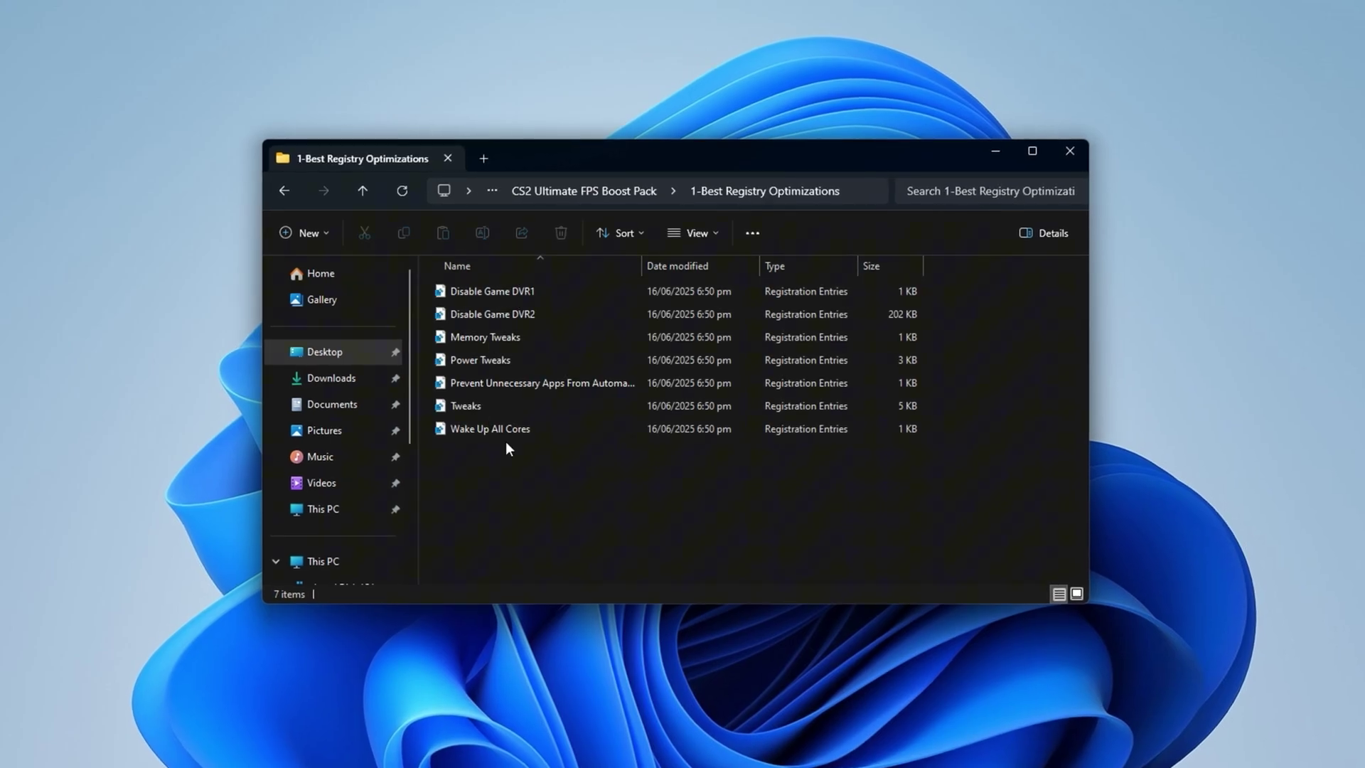
left_click_drag(503, 442, 512, 290)
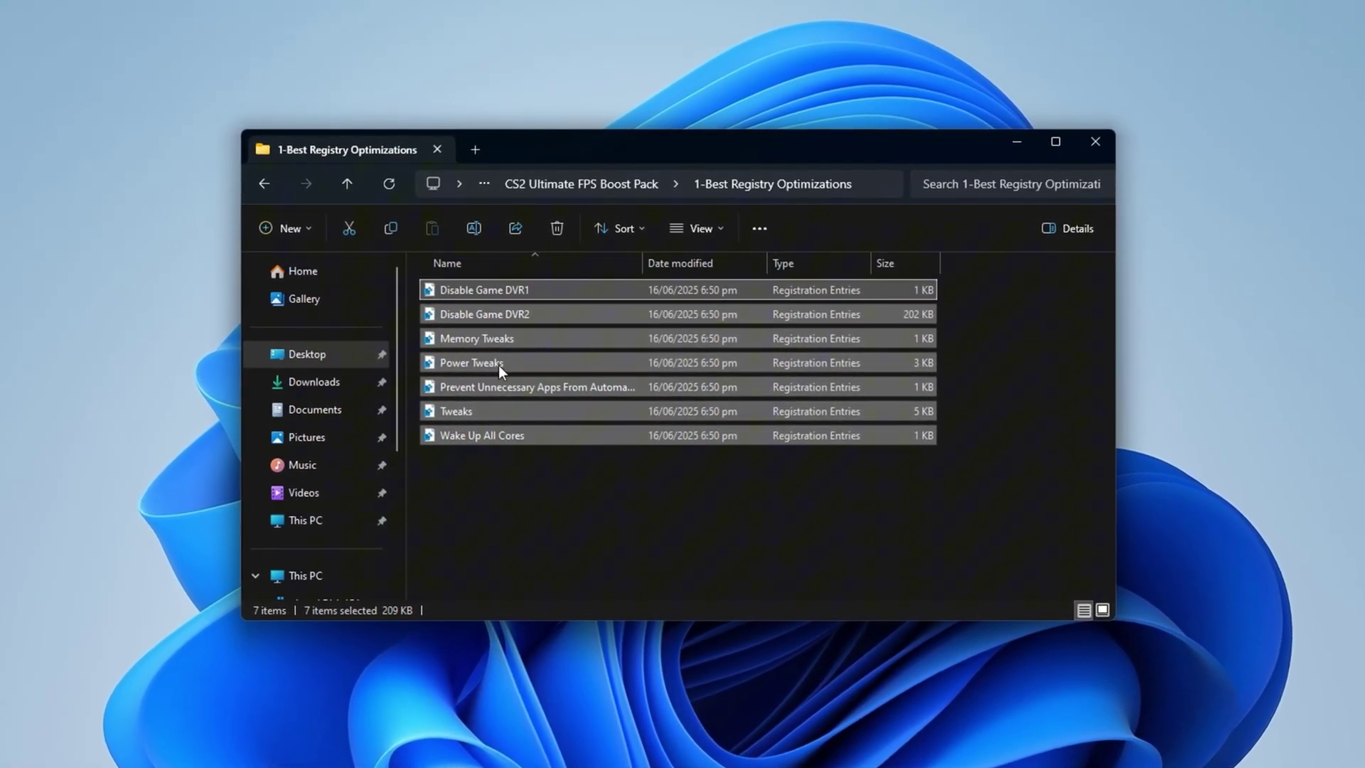
left_click(557, 505)
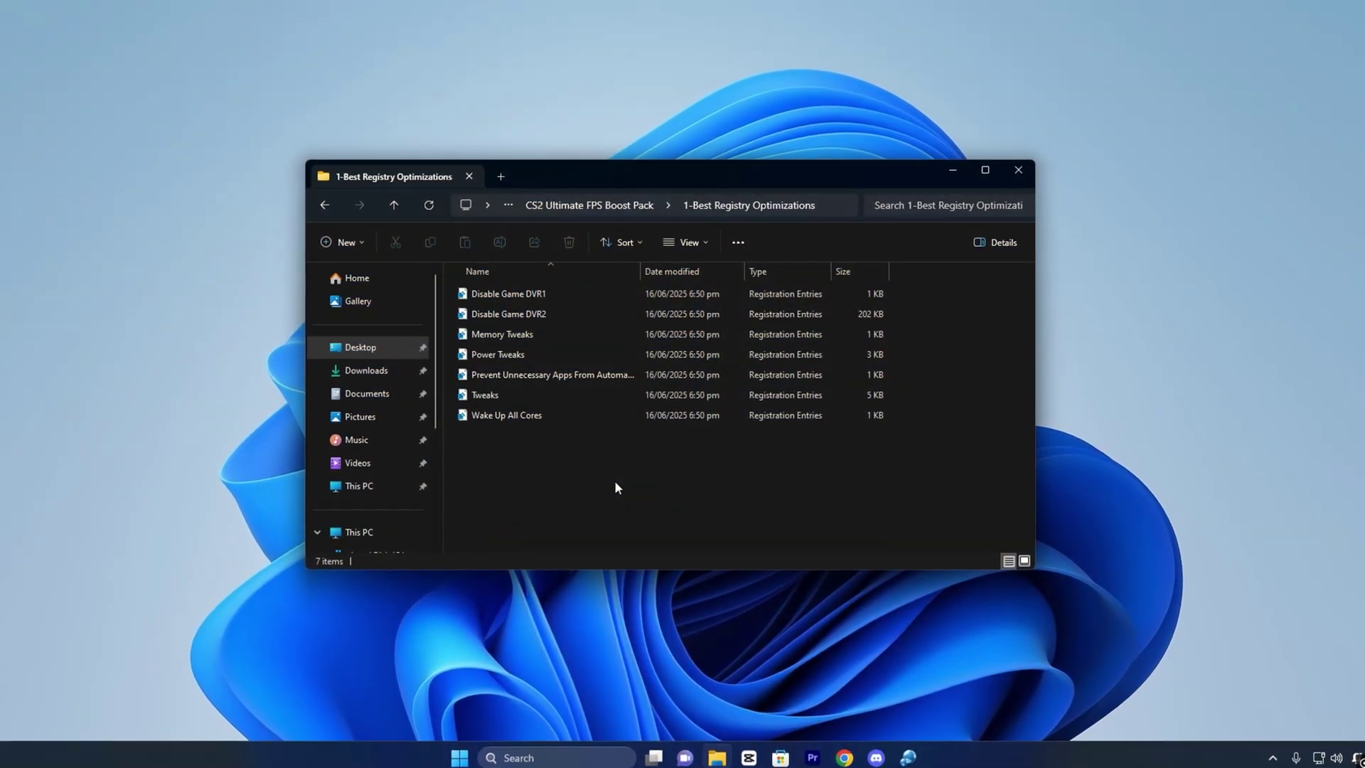
Open the pack's 2-Set Counter Strike Priority folder and review the Normal, Medium and High Priority registry files.
key("alt+Up")
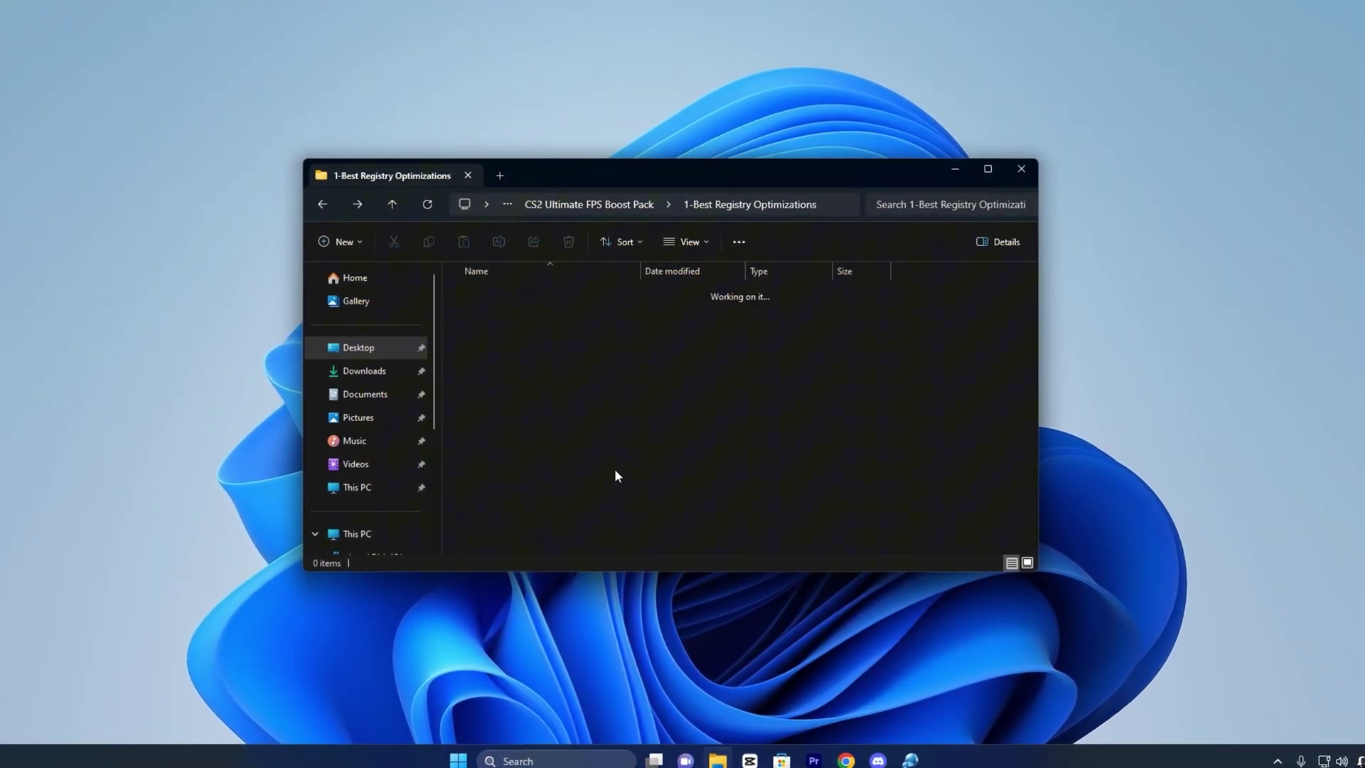
double_click(536, 314)
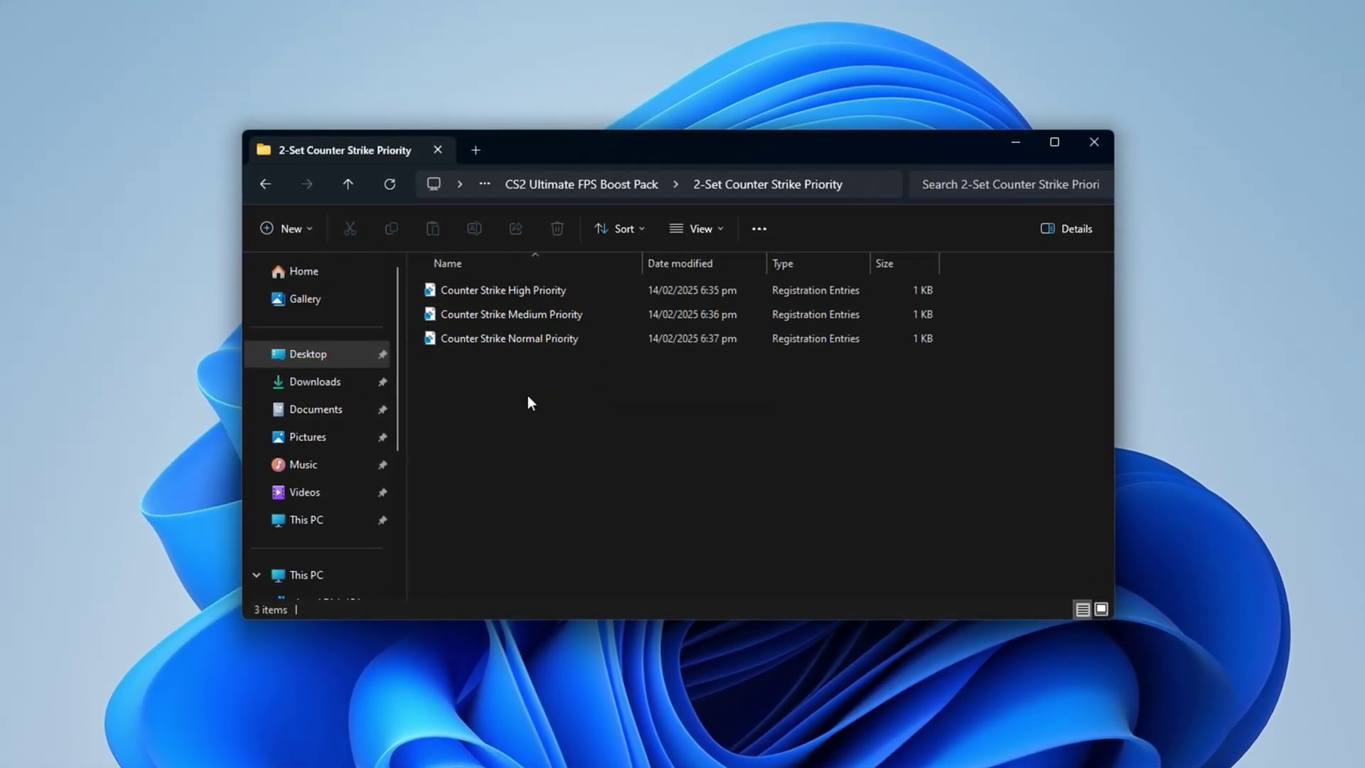
left_click(578, 341)
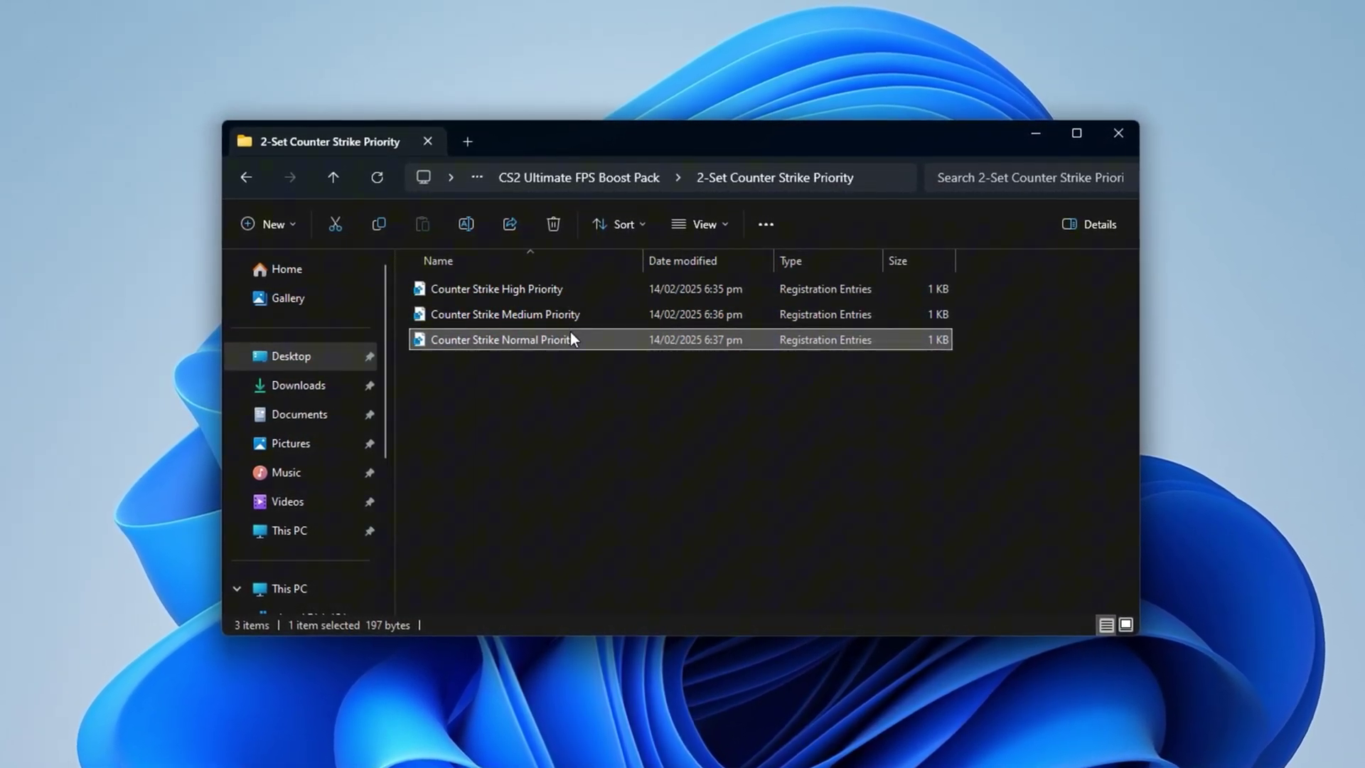
left_click(544, 317)
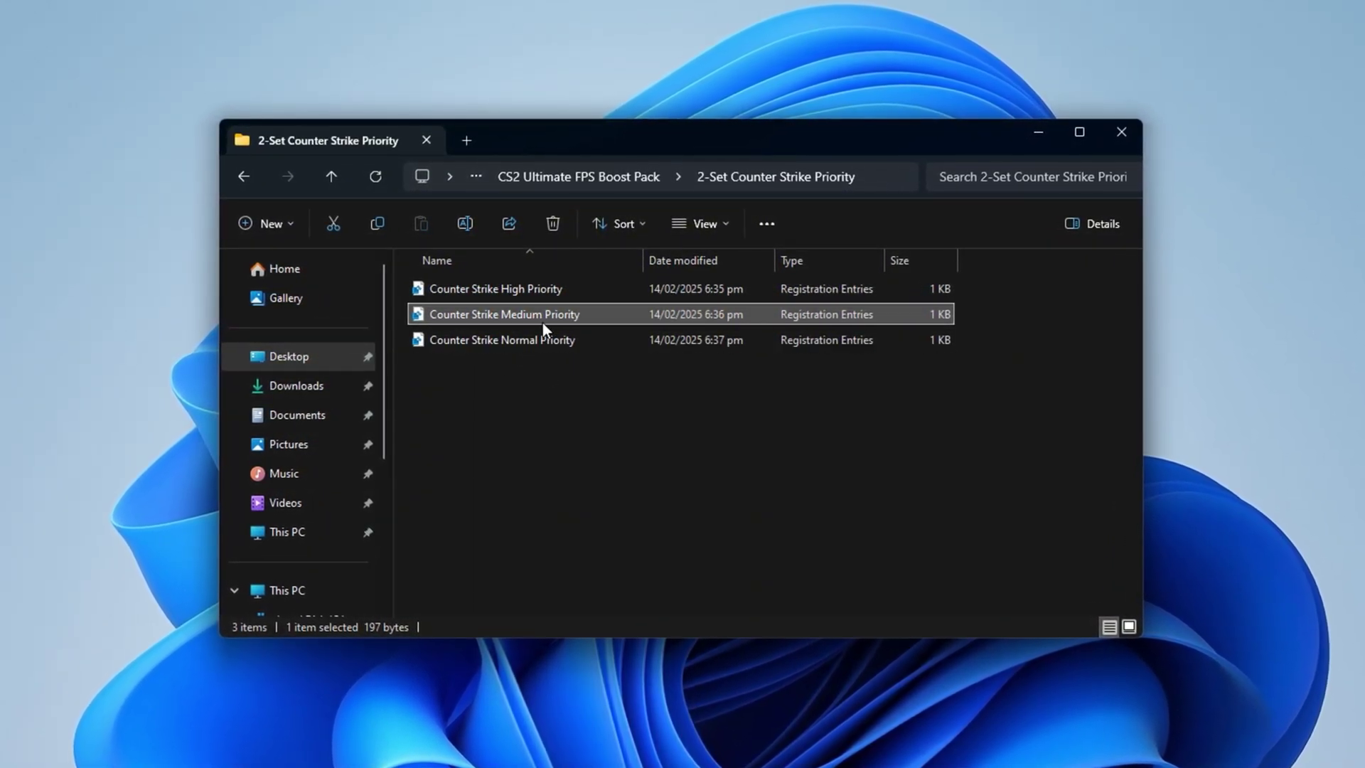
left_click(532, 289)
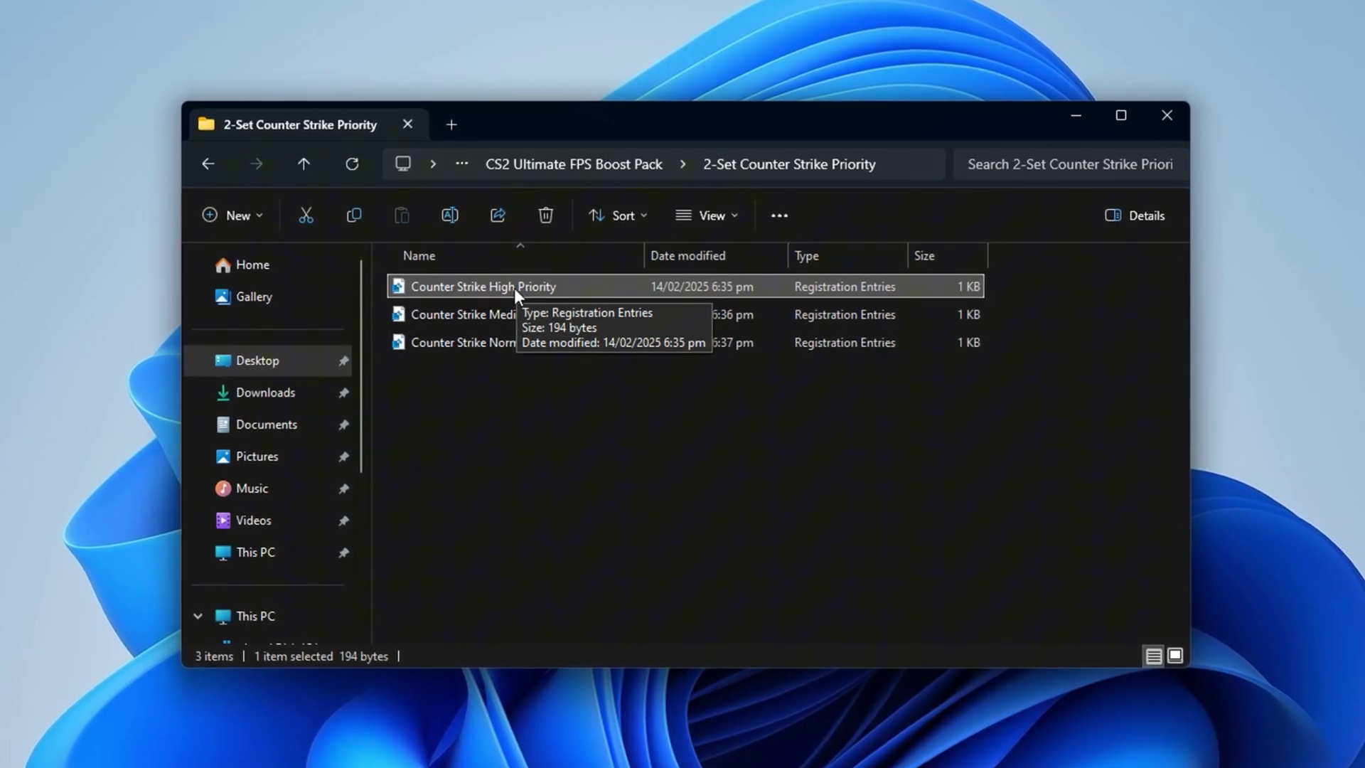
left_click(536, 407)
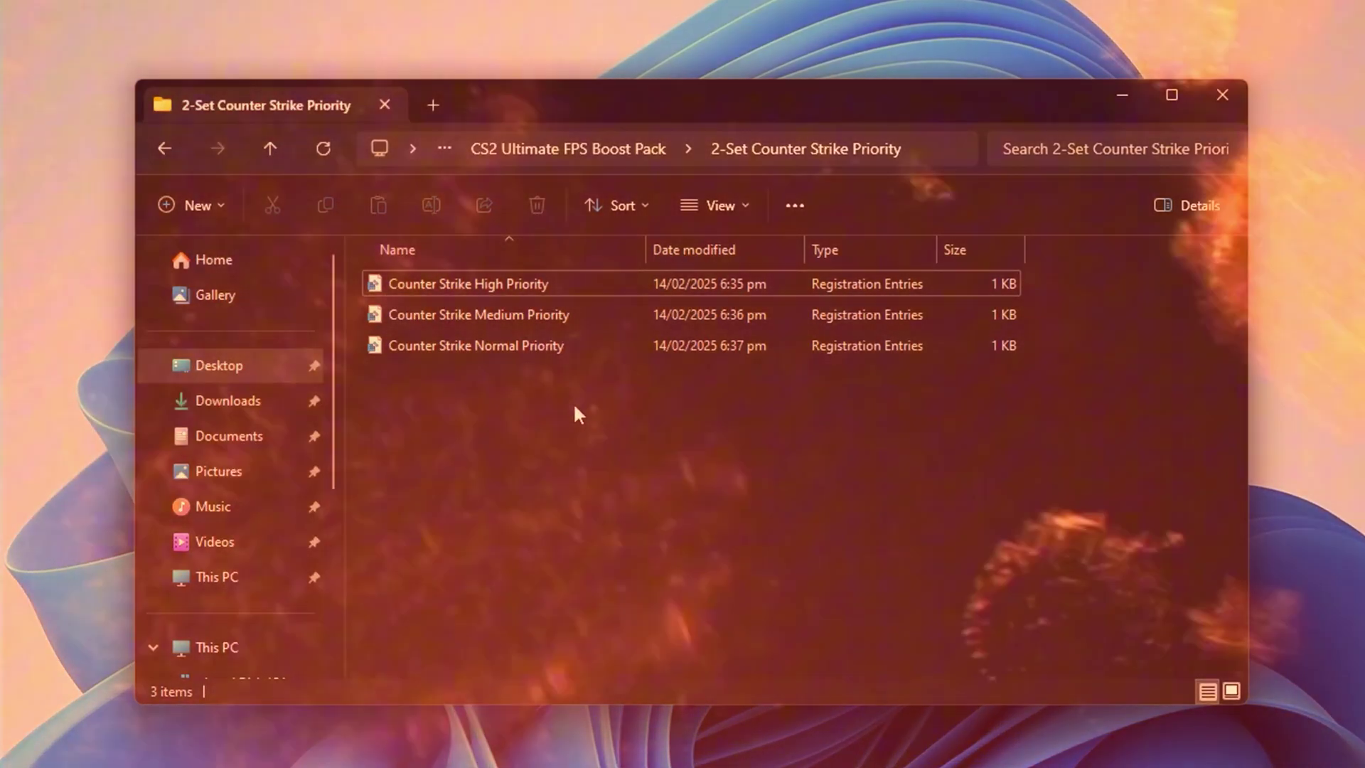
Open the pack's 3-Run With Affinity folder and bring up the RunWithAffinity program.
key("alt+Up")
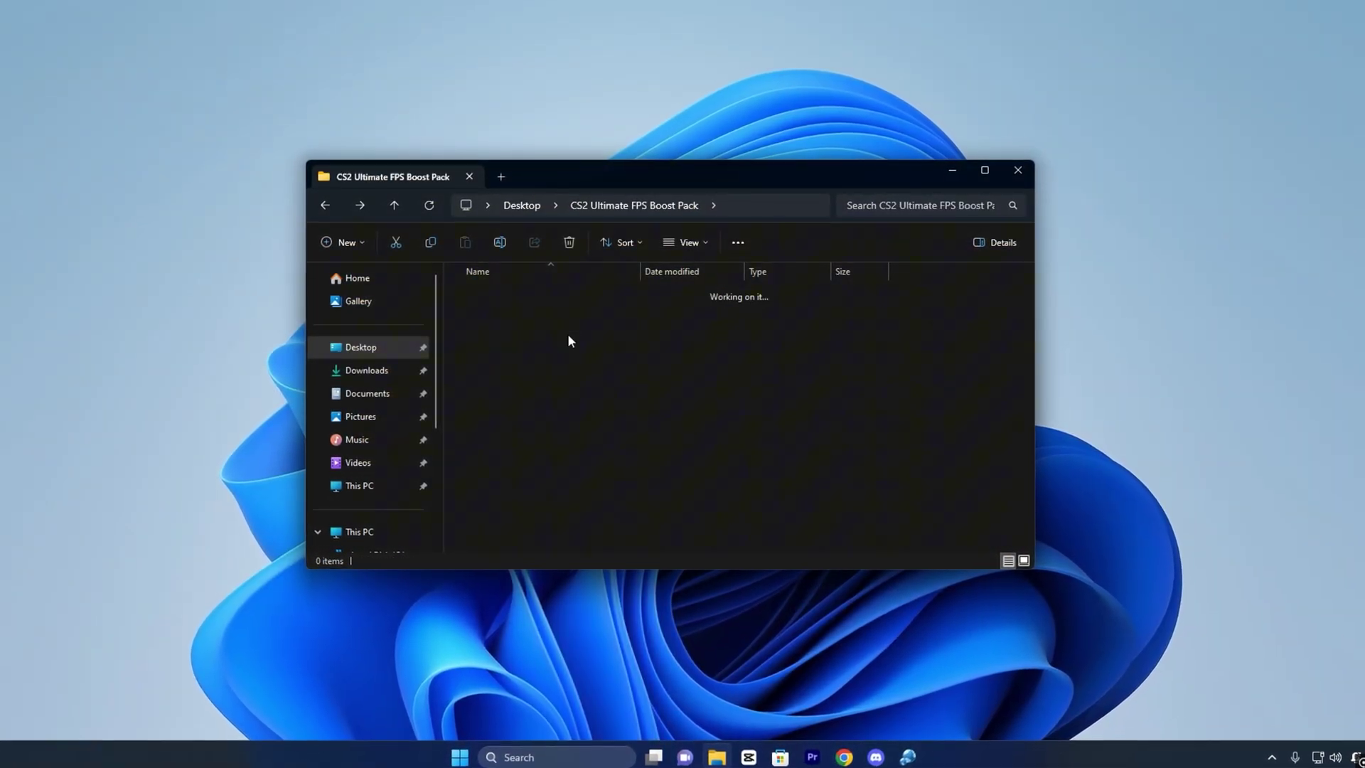
double_click(567, 334)
left_click(911, 759)
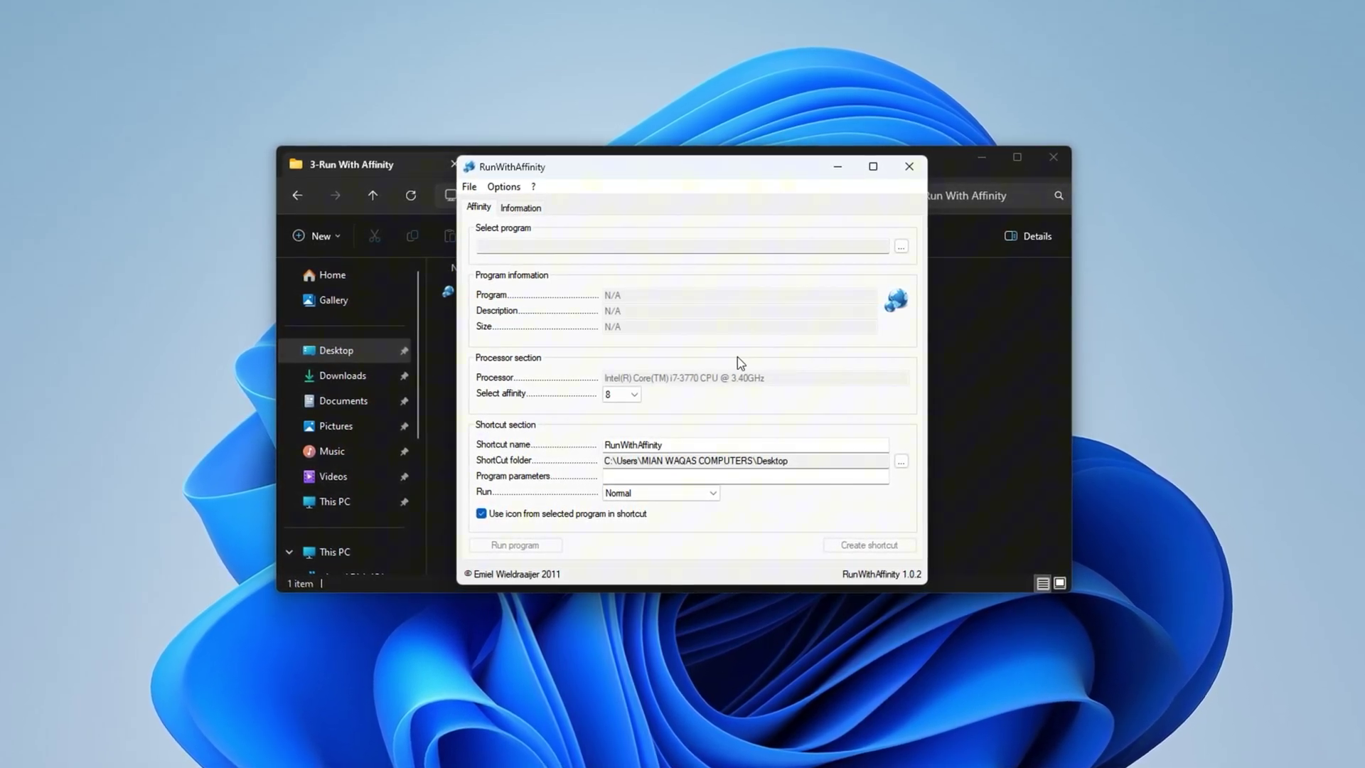
Select cs2 from D:\SteamLibrary\steamapps\common\Counter-Strike Global Offensive\game\bin\win64 as the program in RunWithAffinity.
left_click(900, 246)
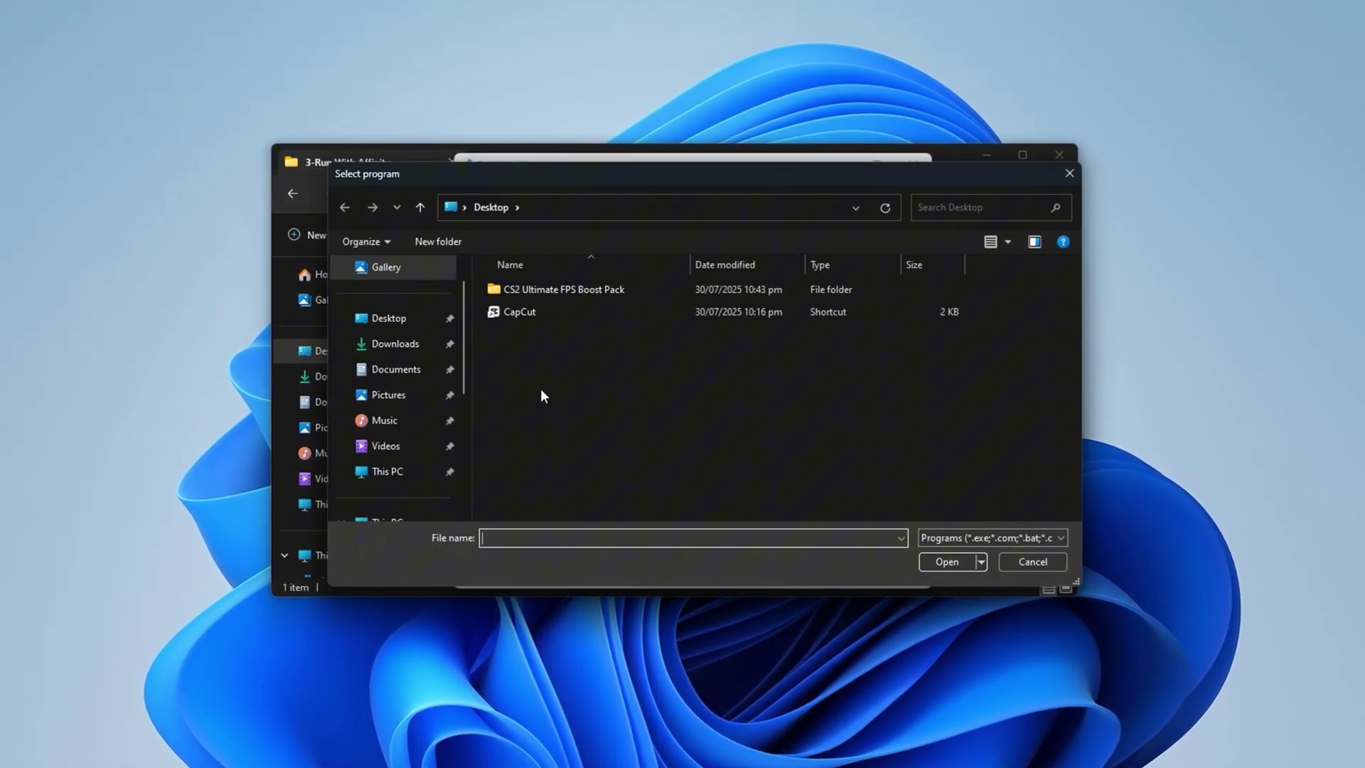
scroll(441, 473, "down", 3)
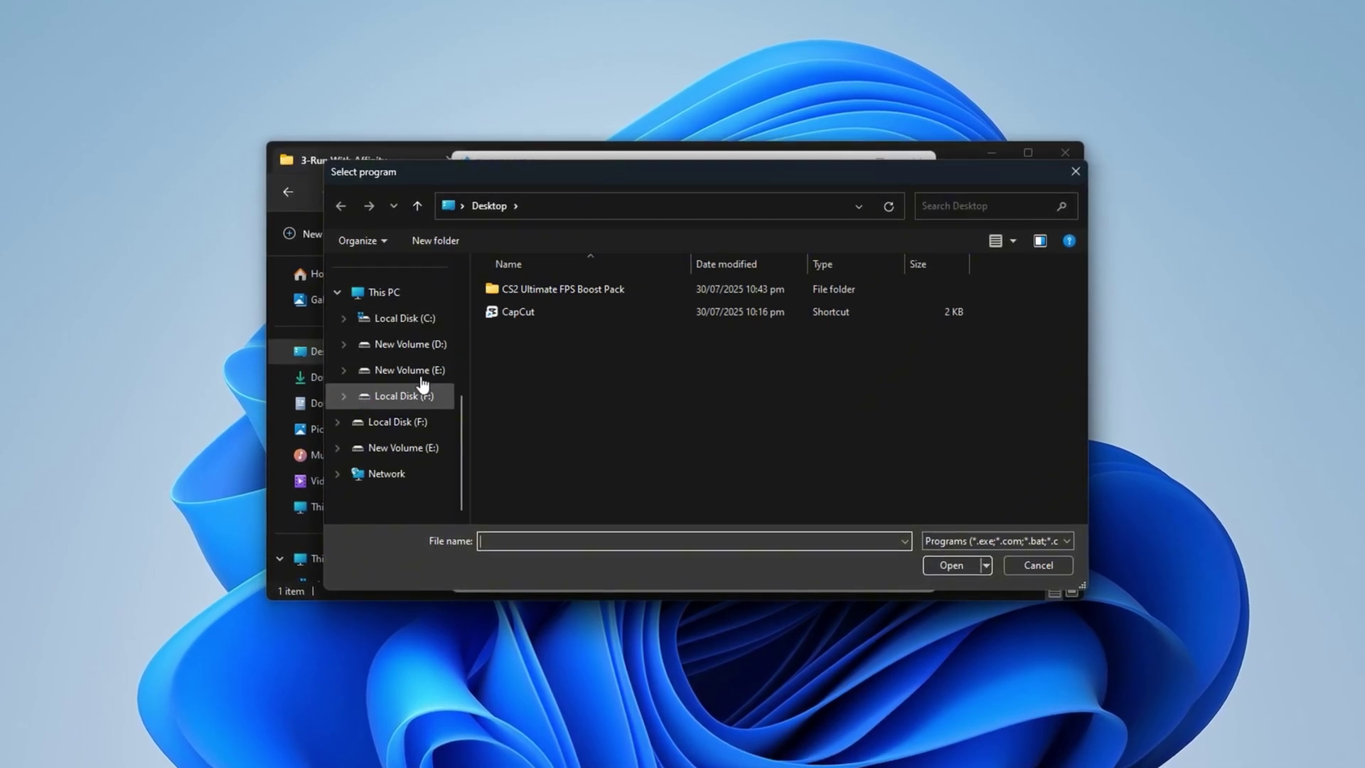
left_click(411, 345)
double_click(1028, 324)
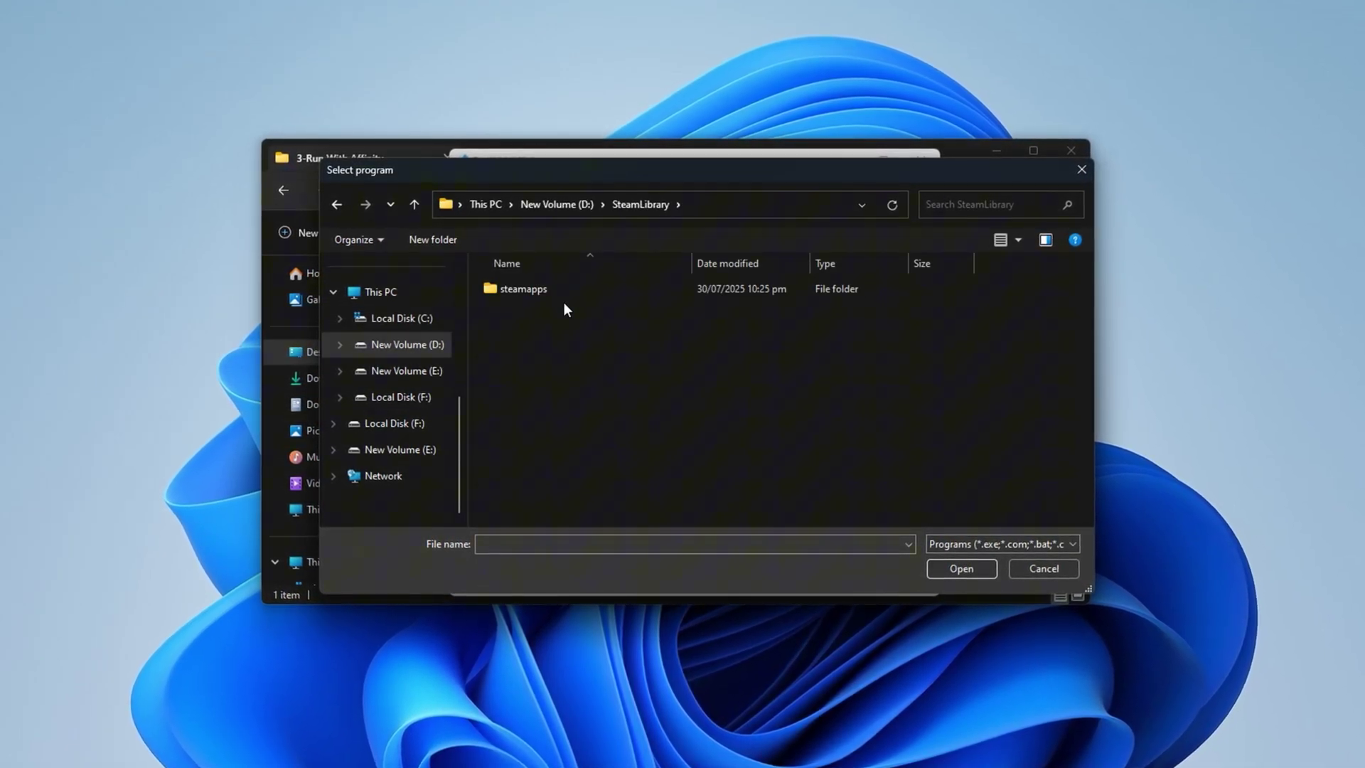
double_click(545, 297)
double_click(544, 297)
double_click(544, 296)
left_click(547, 310)
double_click(548, 312)
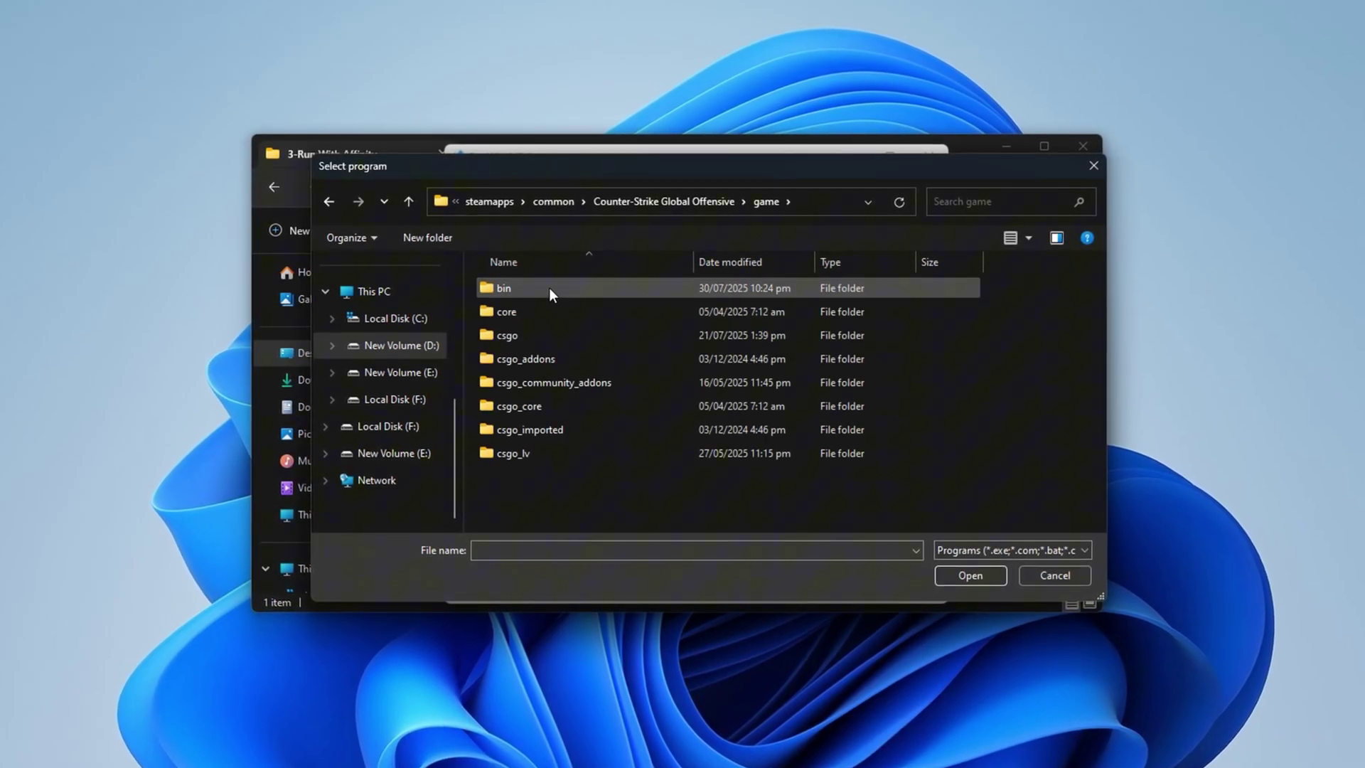
double_click(549, 287)
double_click(549, 288)
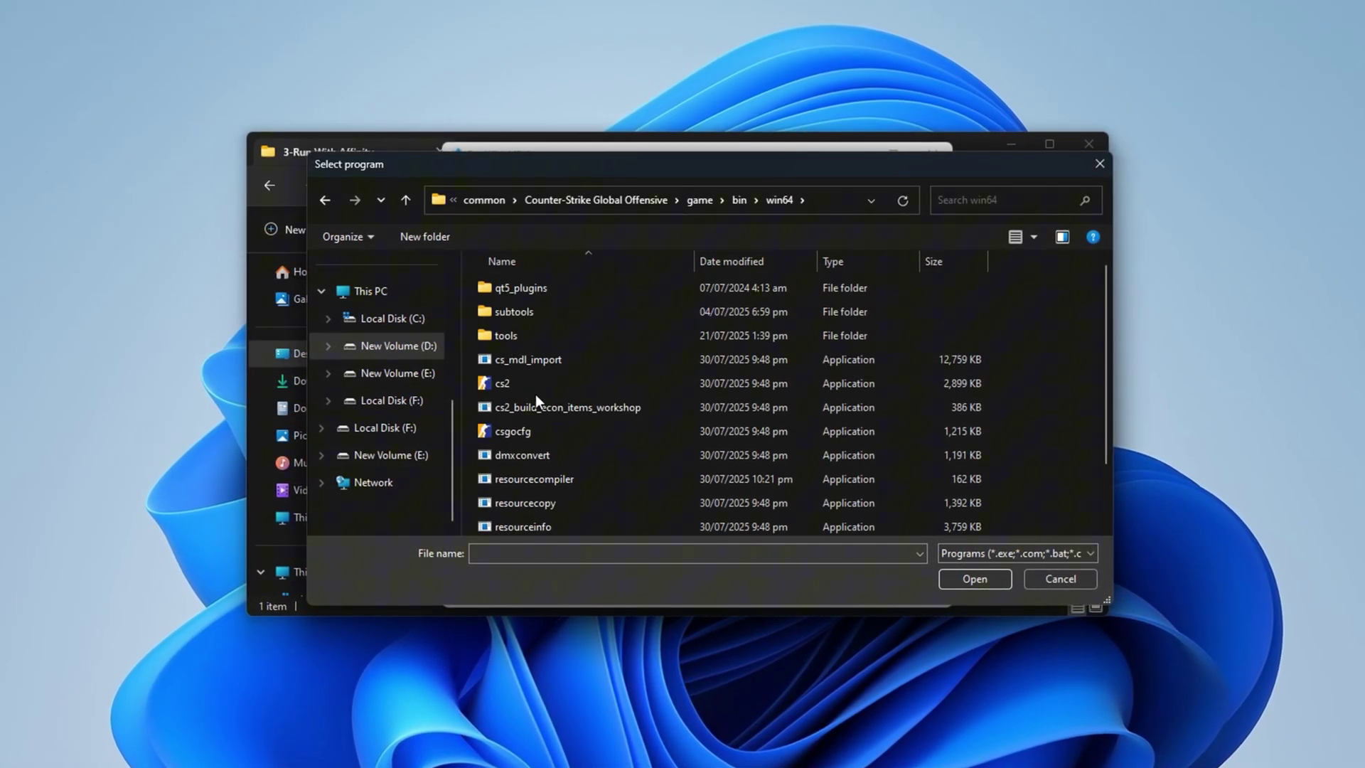
left_click(569, 384)
left_click(978, 580)
Set the processor affinity for cs2.exe to 8, then close RunWithAffinity and return to the CS2 Ultimate FPS Boost Pack folder.
left_click(630, 408)
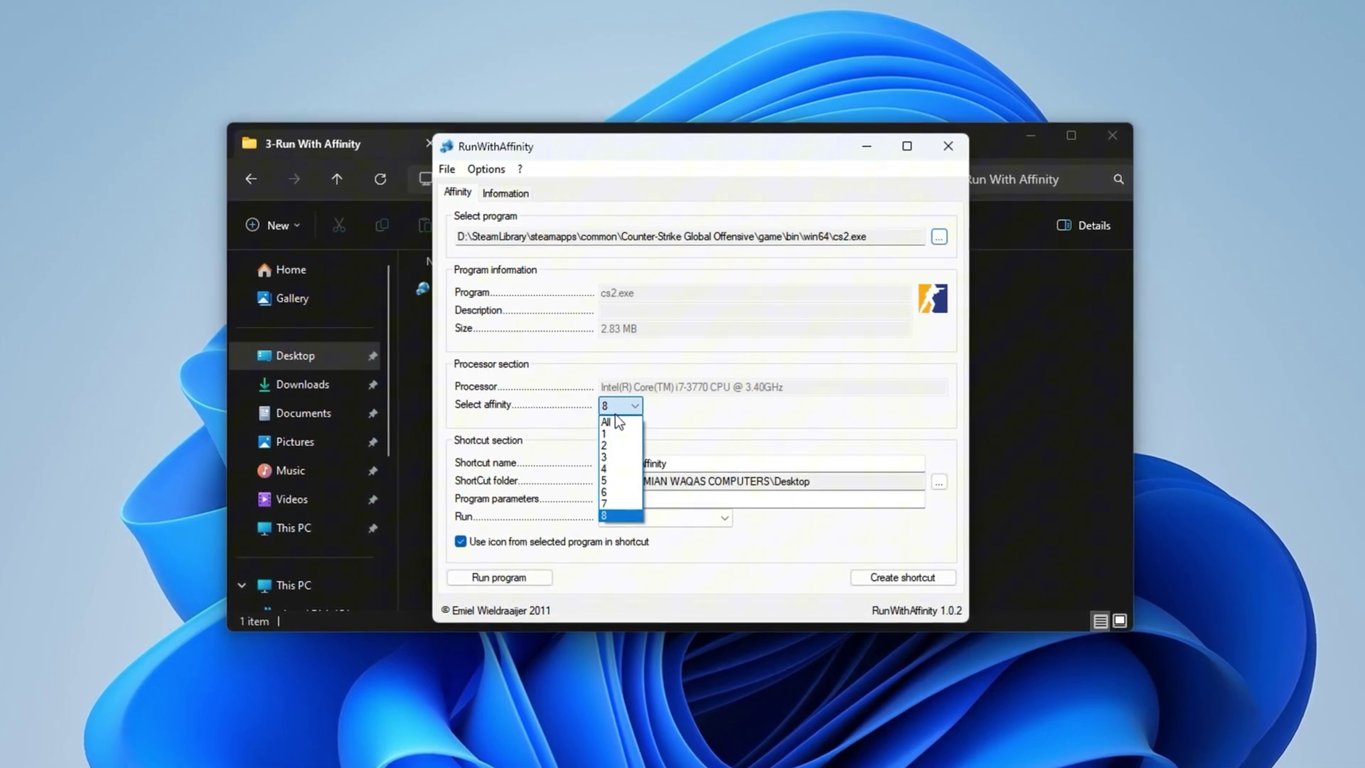
left_click(617, 519)
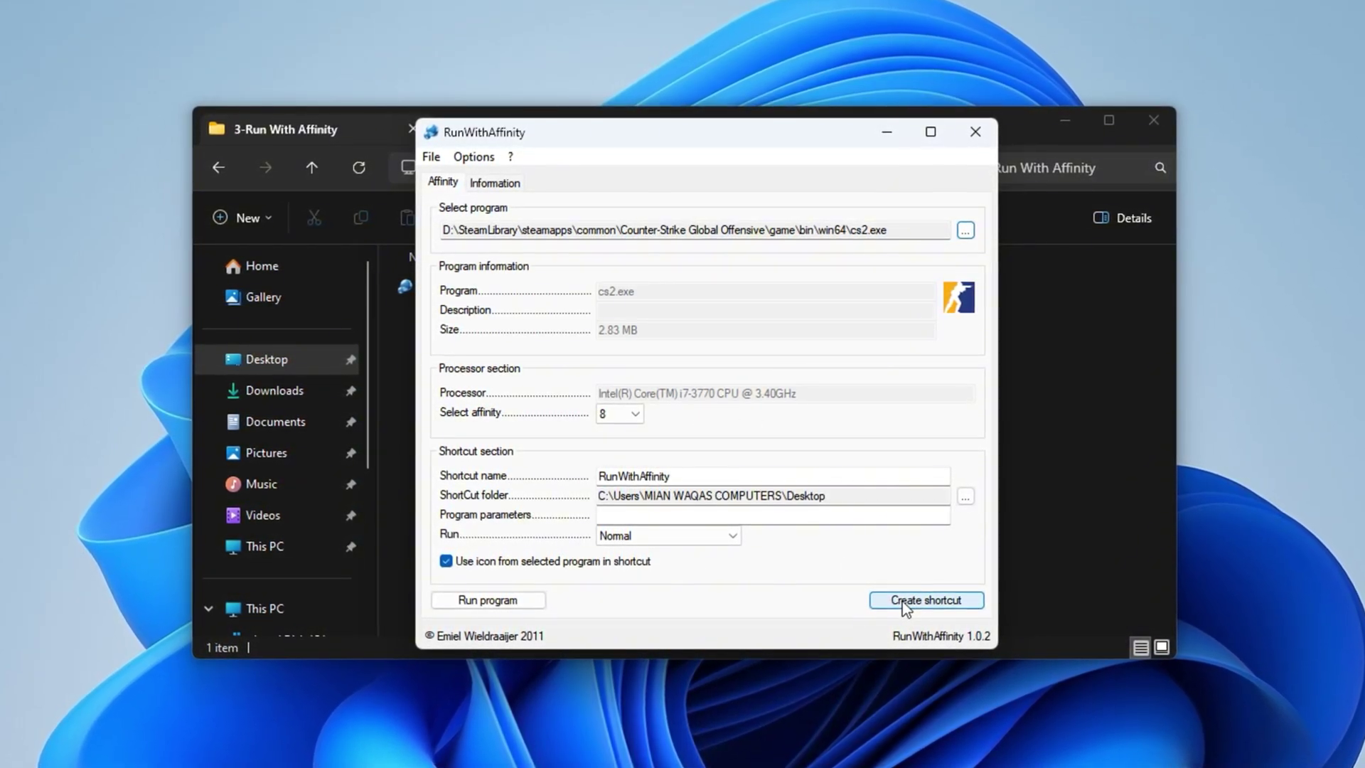
left_click_drag(831, 497, 519, 466)
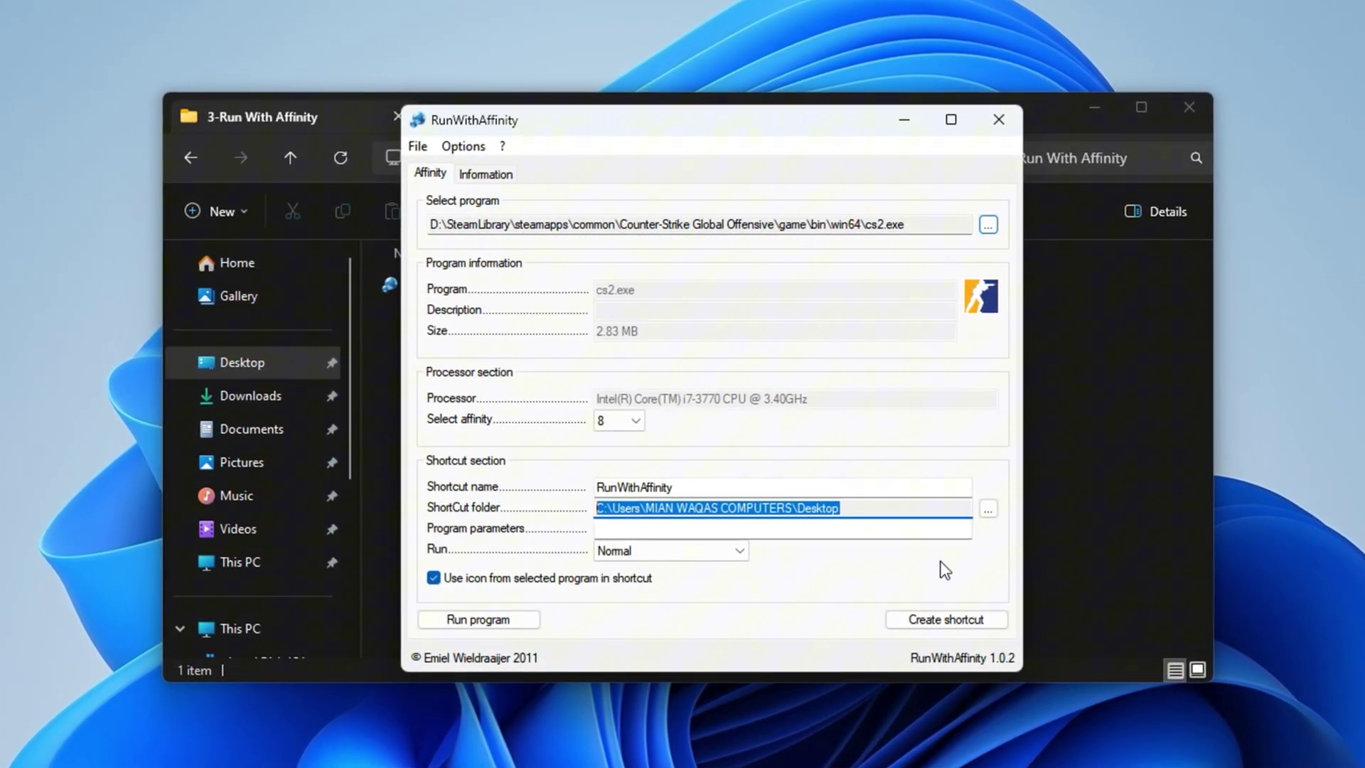
left_click(999, 119)
key("alt+Left")
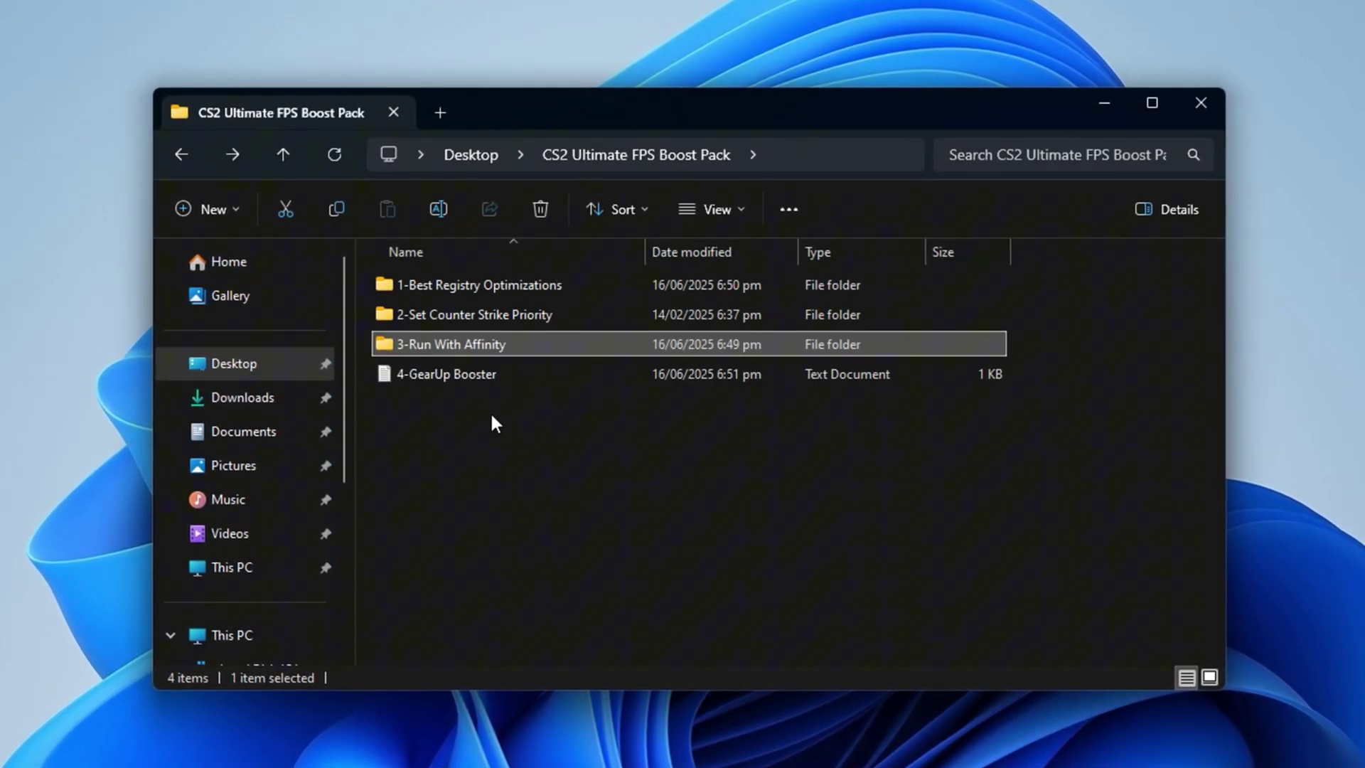
left_click(493, 417)
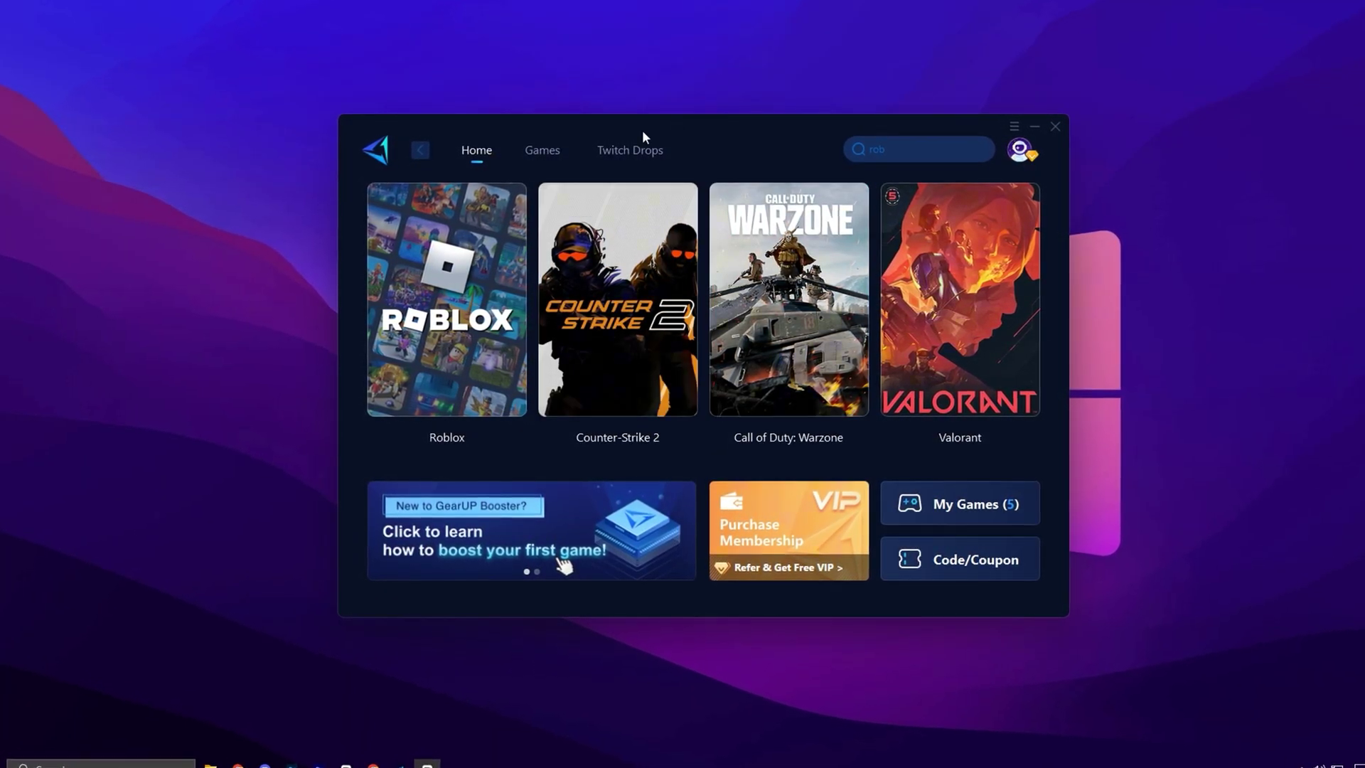
In GearUP Booster, look through the games catalogue and start the Counter-Strike 2 boost from the home page.
mouse_move(571, 390)
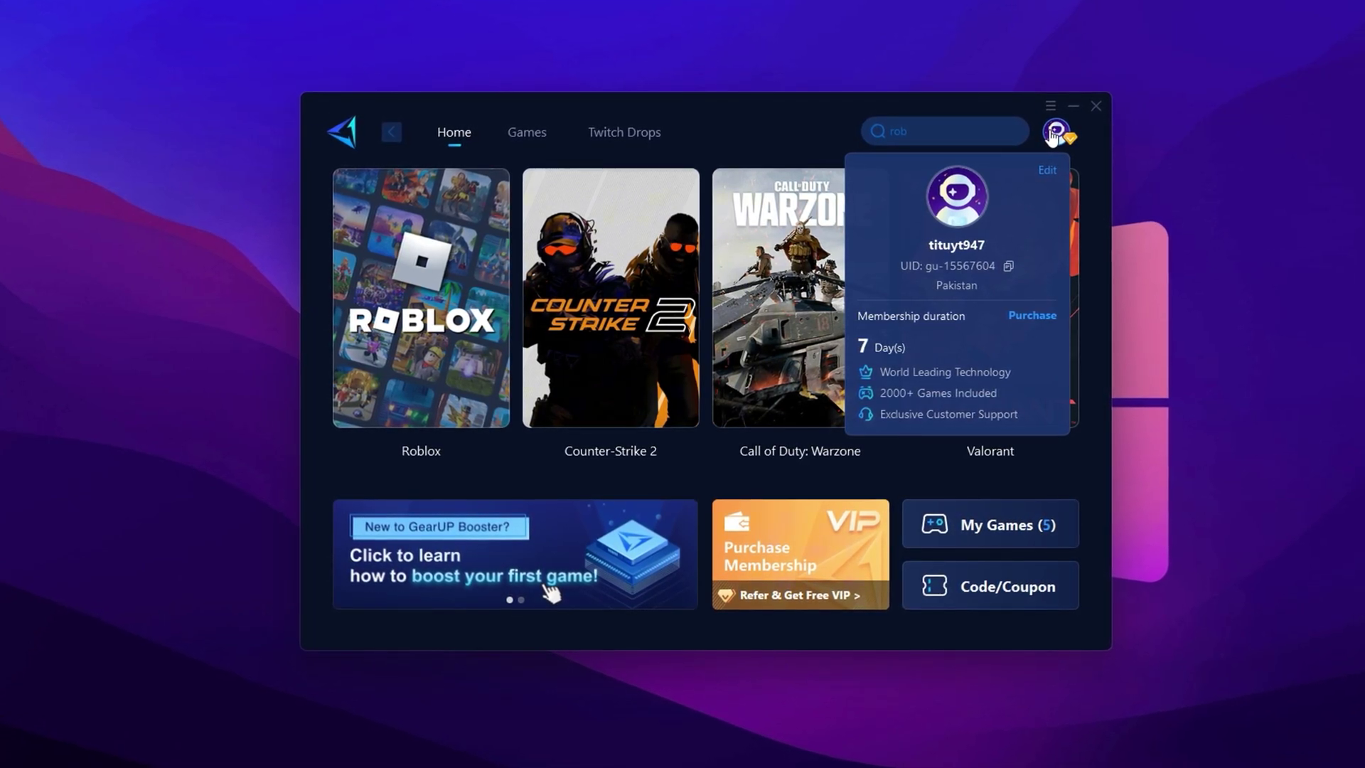
mouse_move(638, 315)
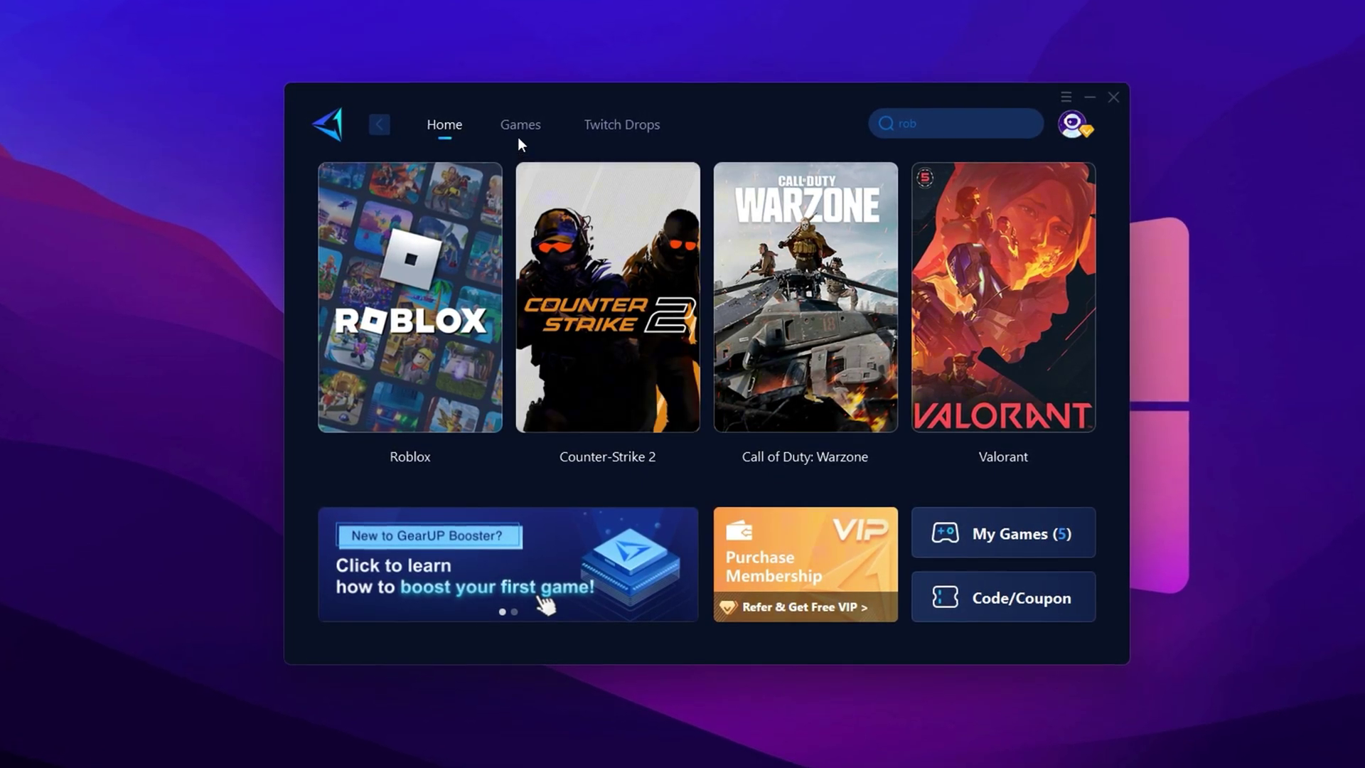
left_click(518, 131)
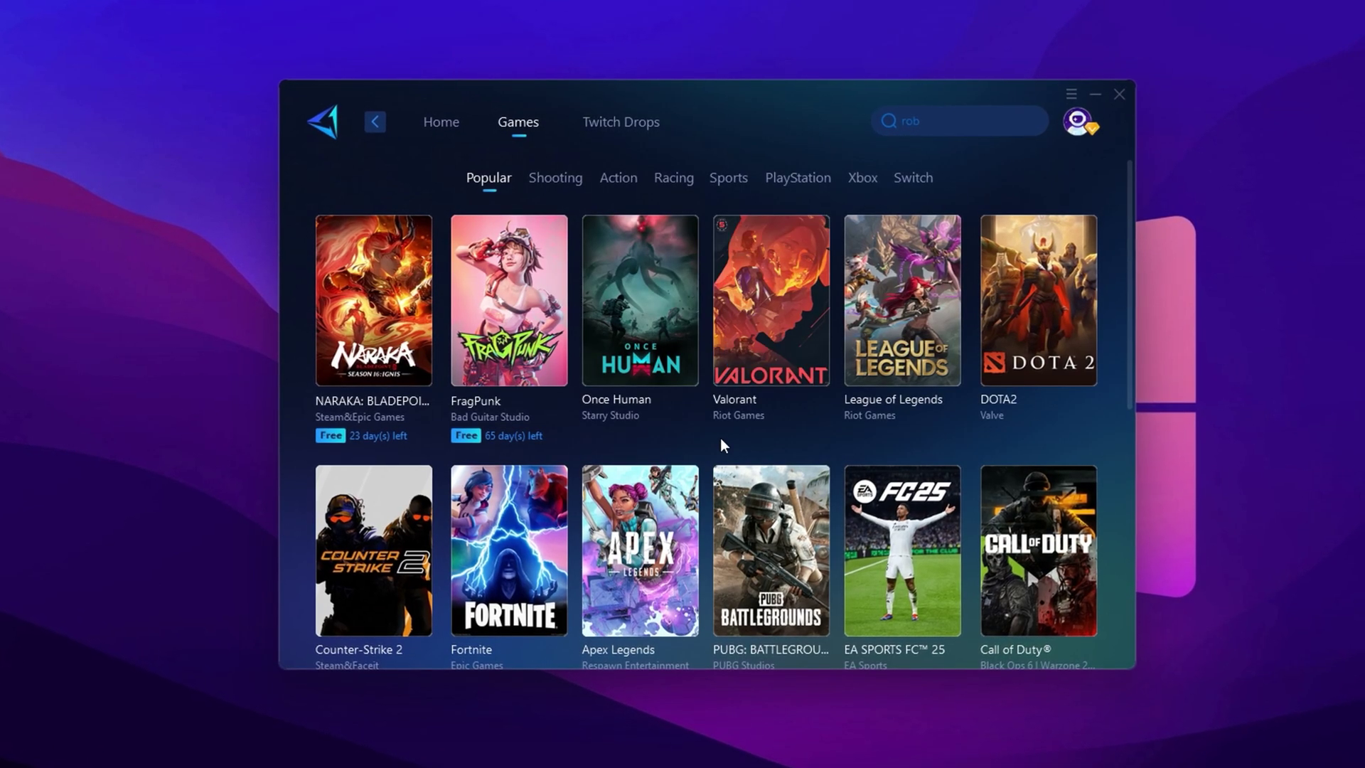
left_click(438, 123)
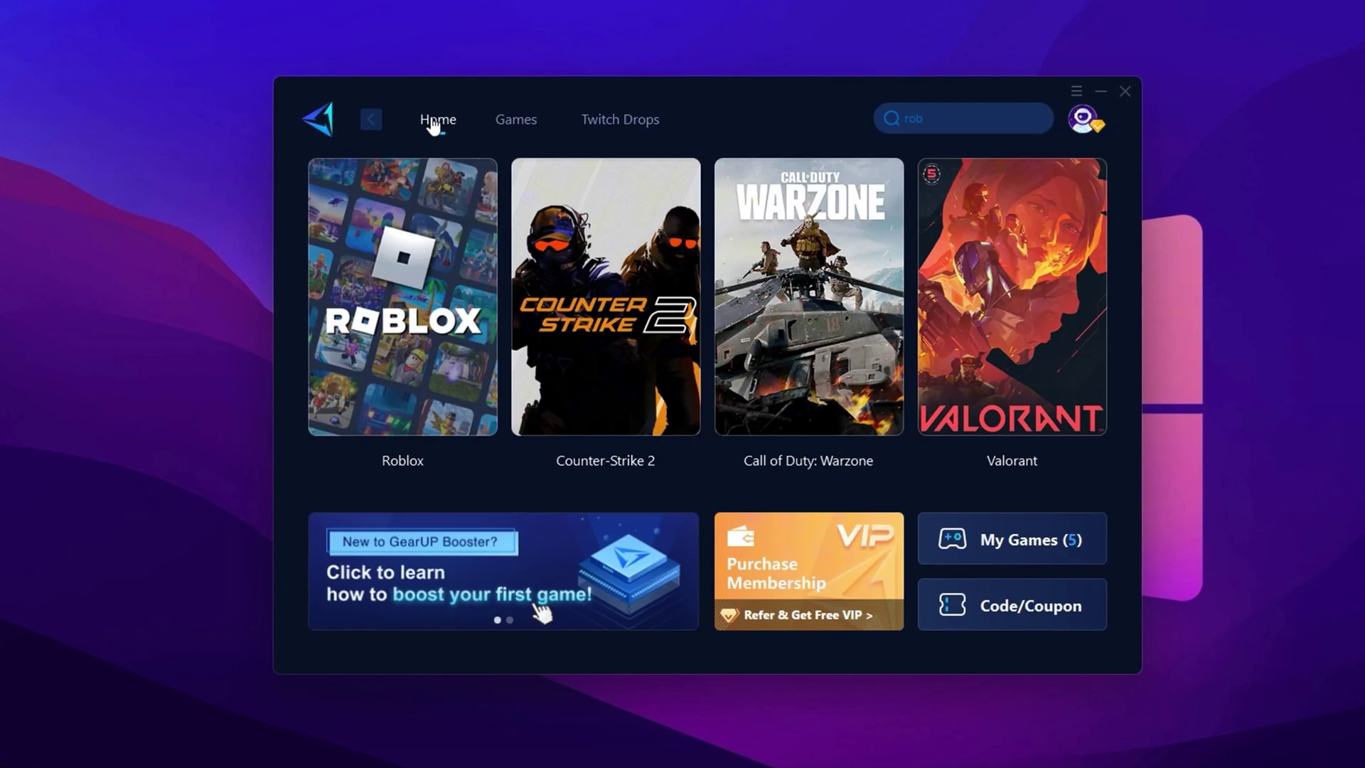
left_click(616, 406)
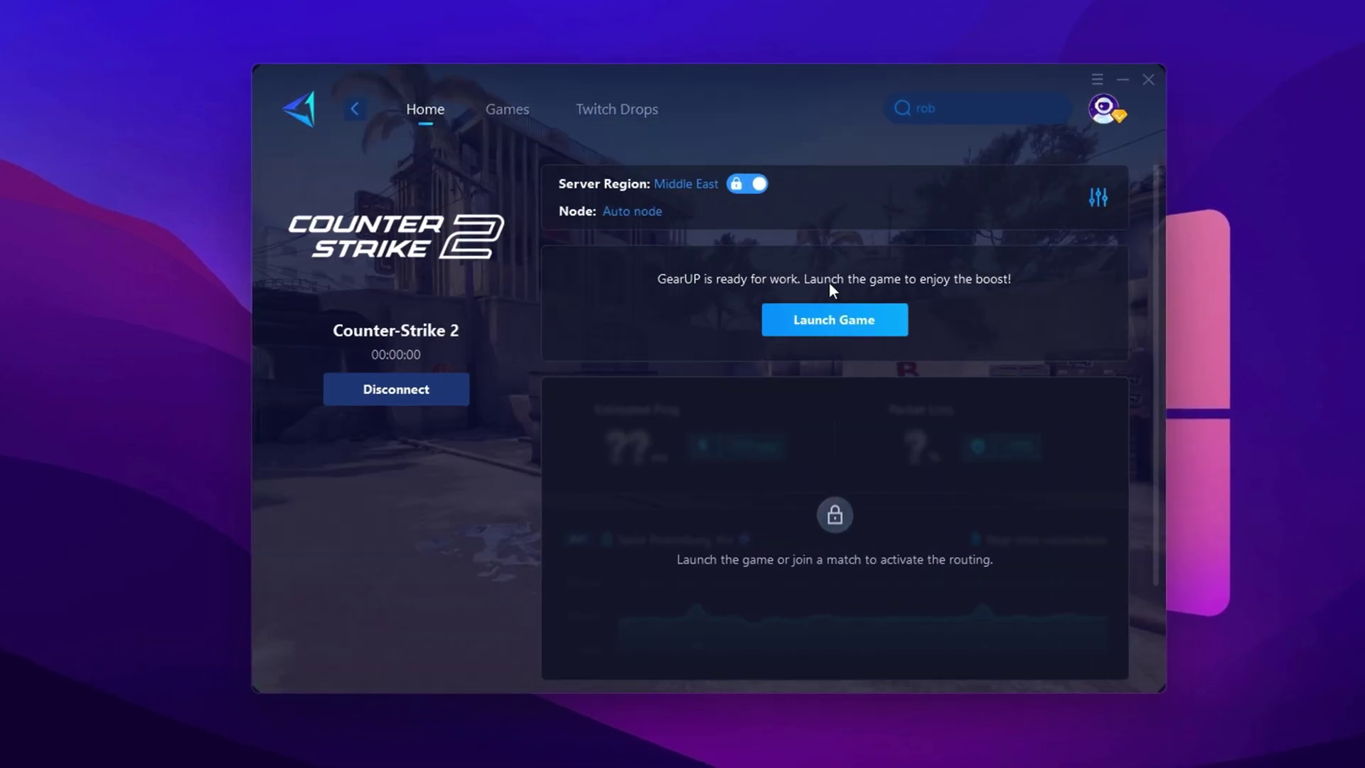
Review the available game server regions for Counter-Strike 2 and close the list without choosing another one.
left_click(689, 182)
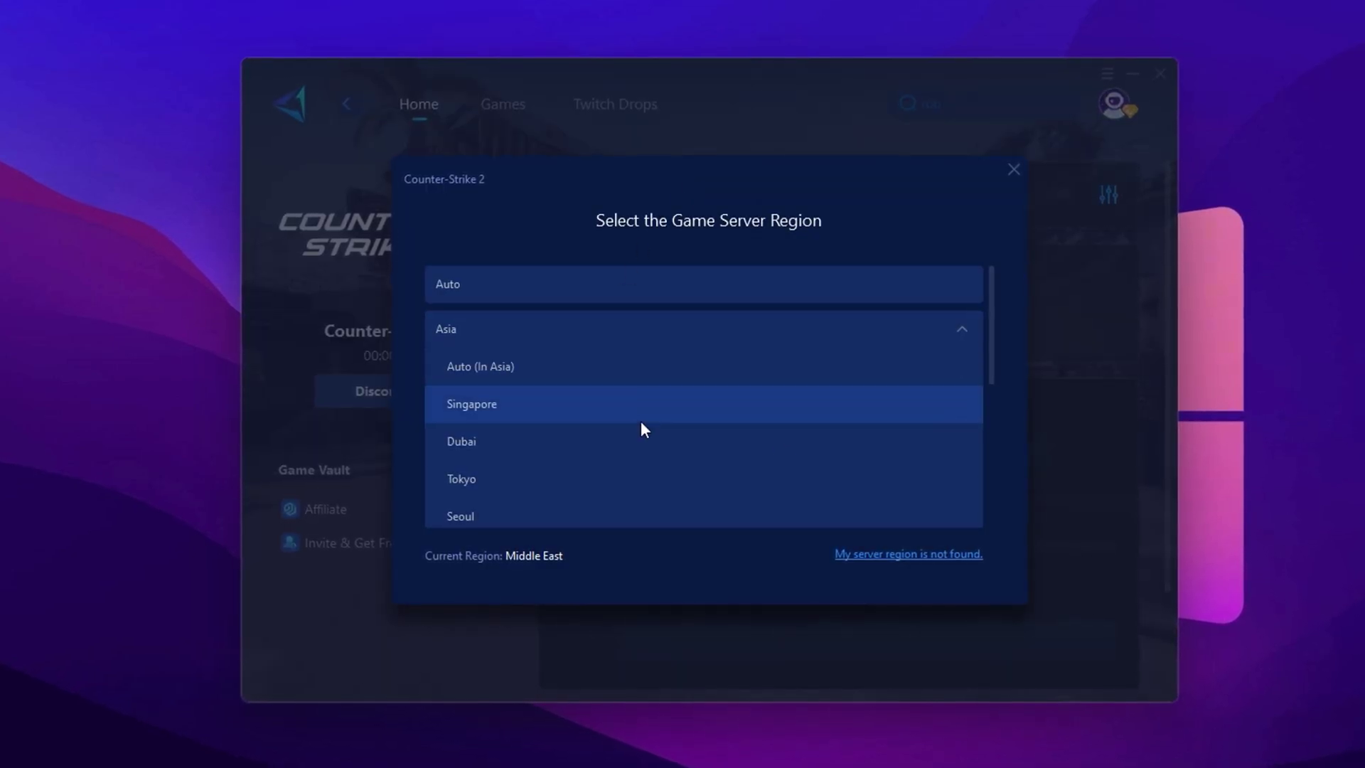
scroll(650, 435, "down", 5)
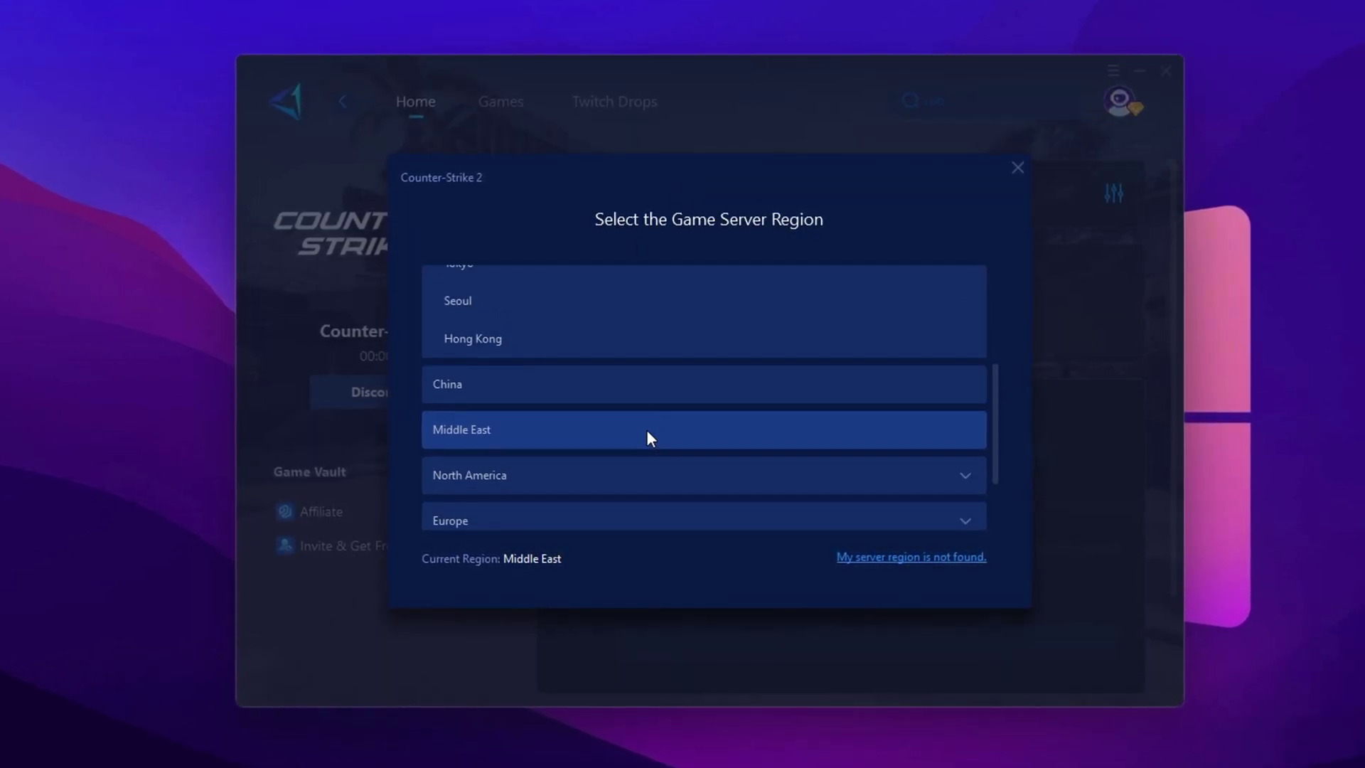
scroll(672, 433, "up", 5)
scroll(671, 434, "up", 1)
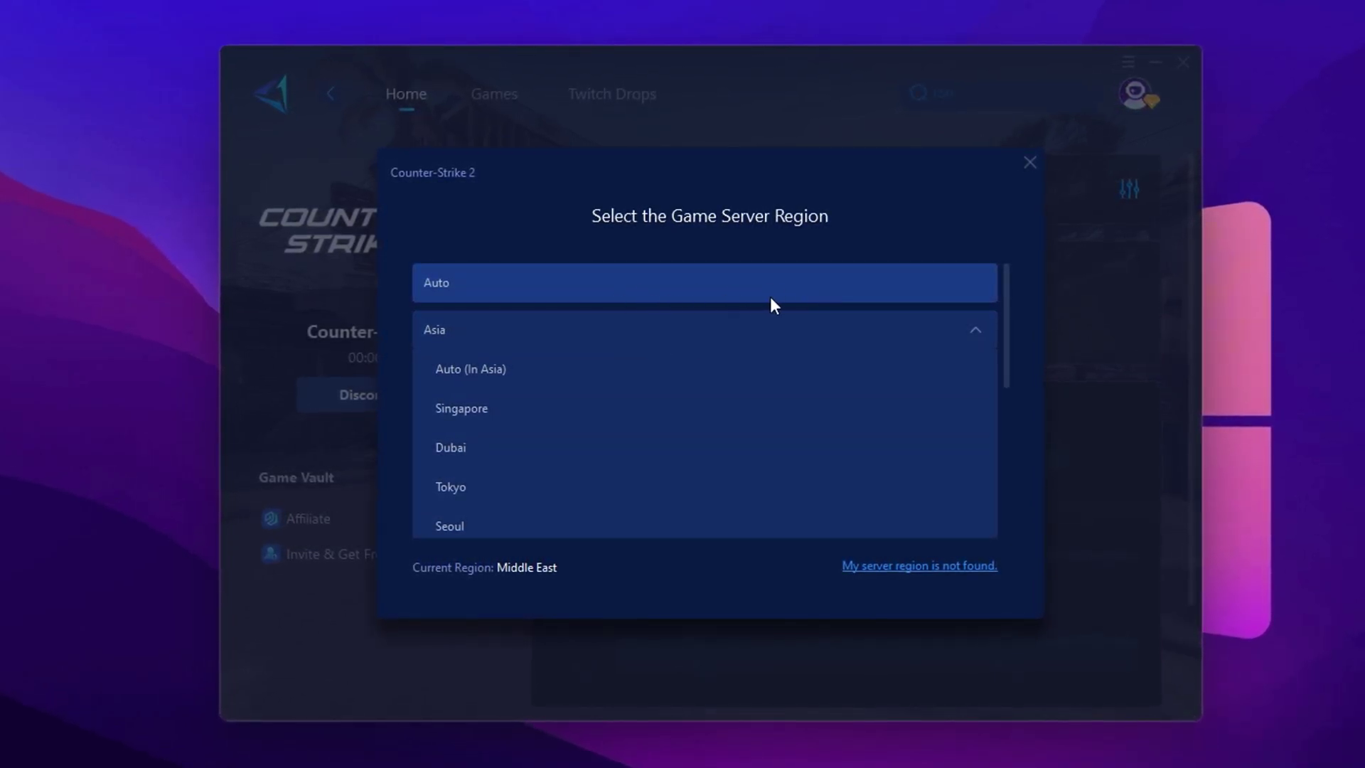
left_click(1033, 162)
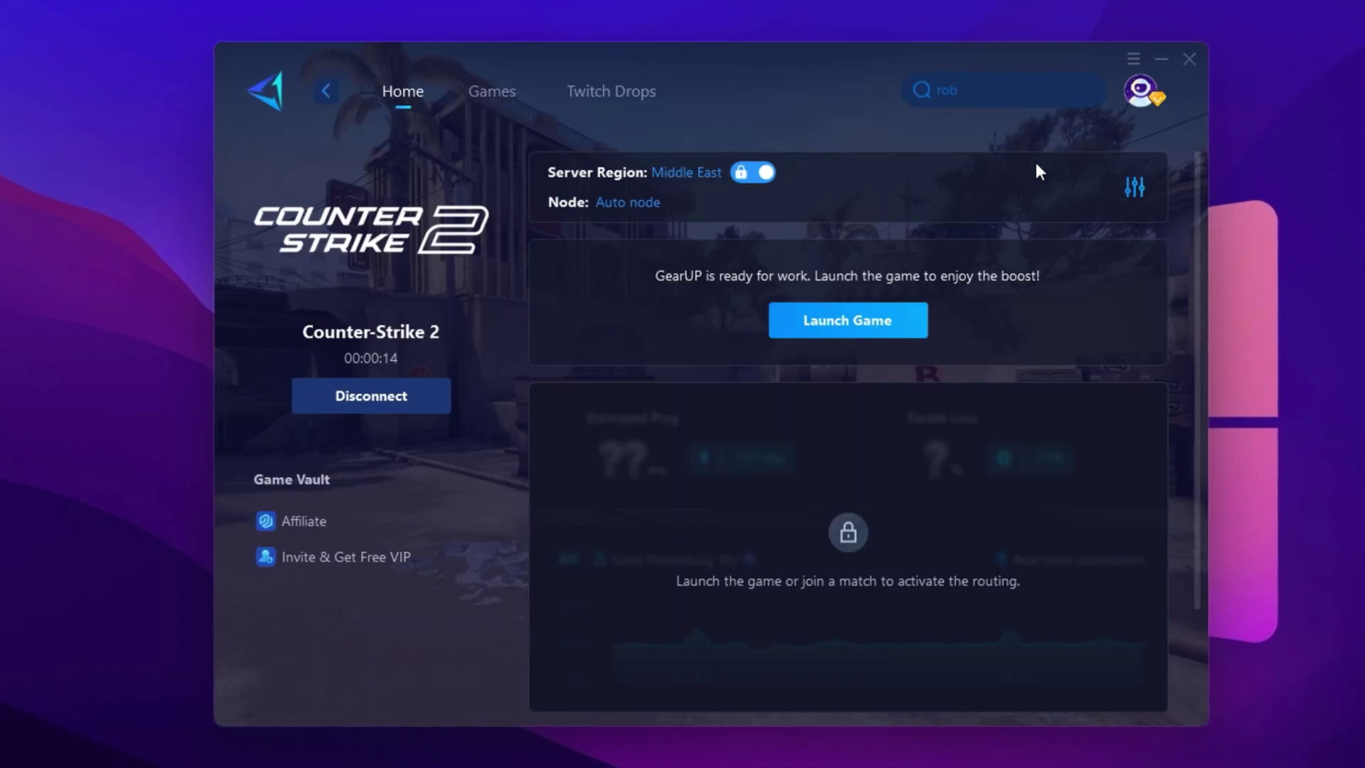
Review the available server nodes for Counter-Strike 2, including their ping and mode, and close the node selection.
left_click(623, 205)
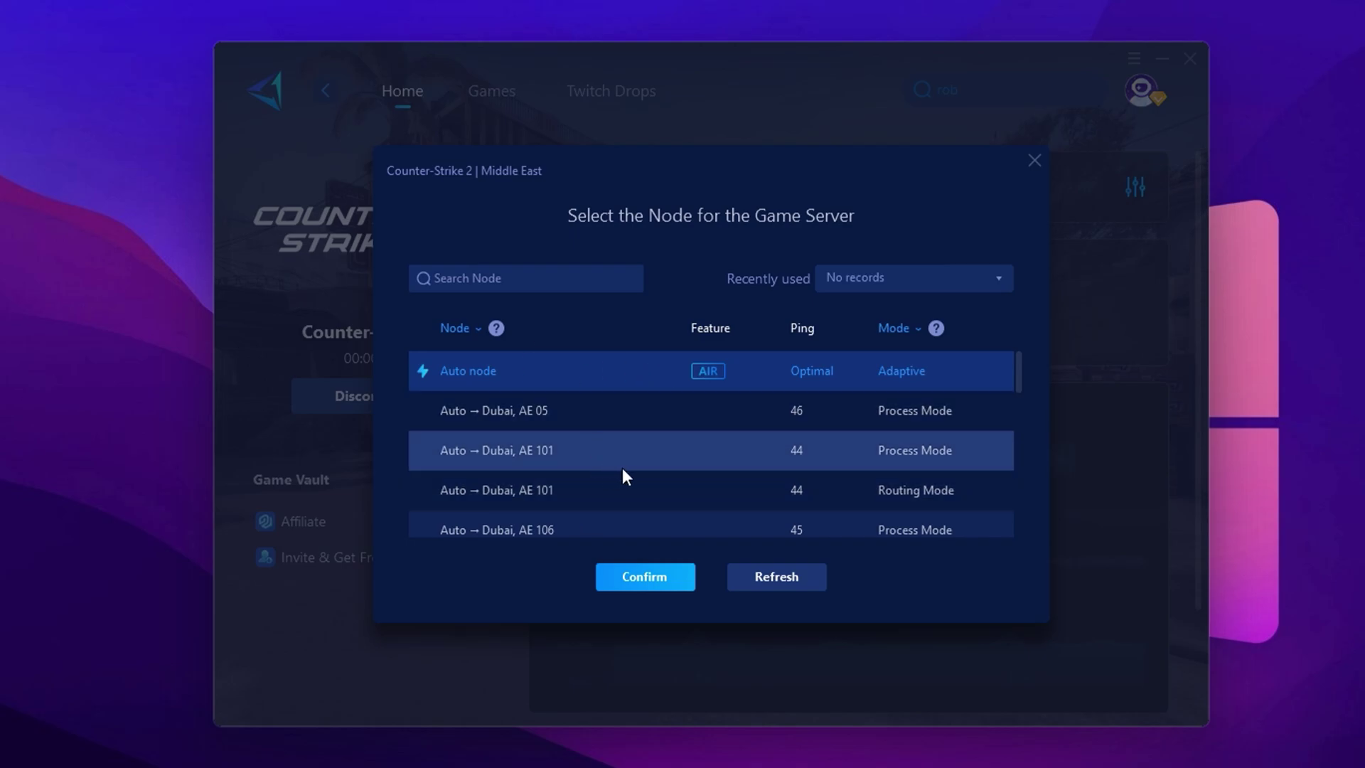
scroll(596, 447, "down", 1)
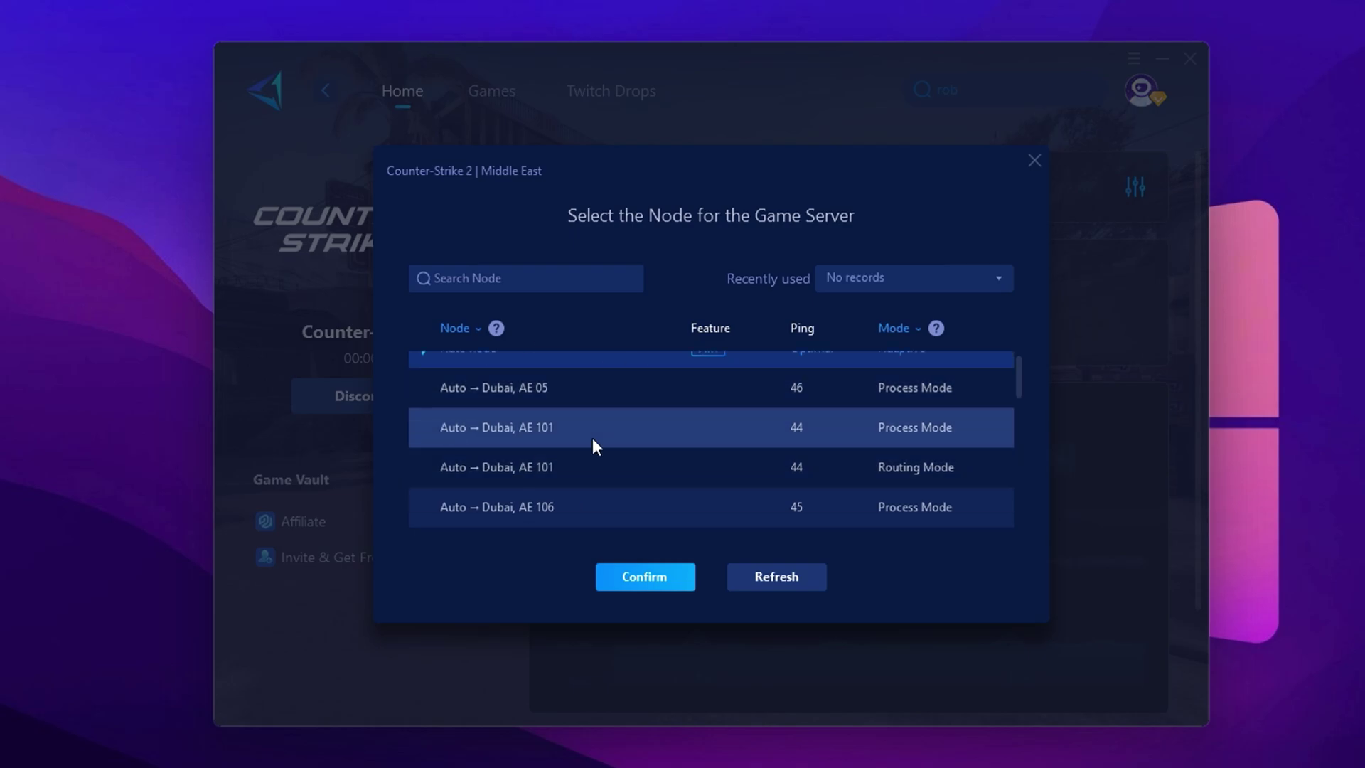
scroll(601, 462, "up", 1)
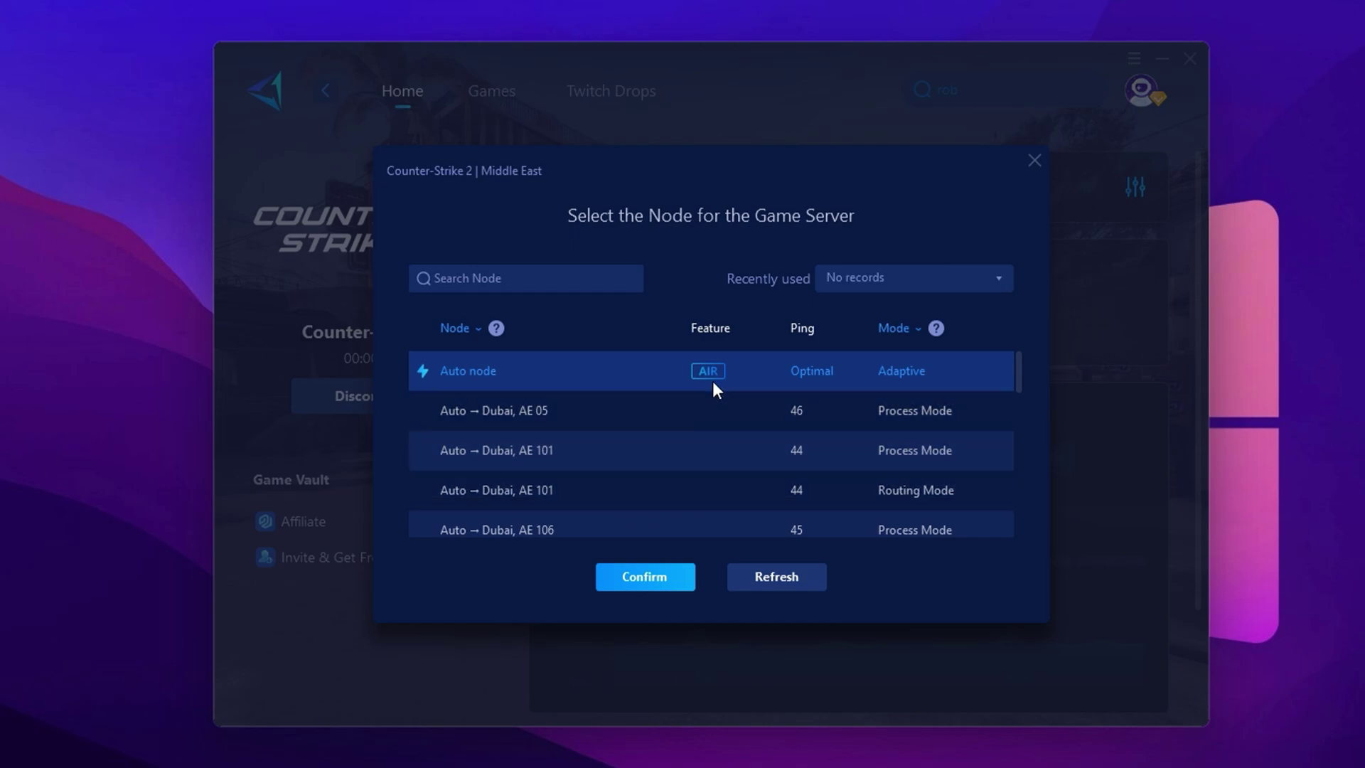
left_click(1033, 162)
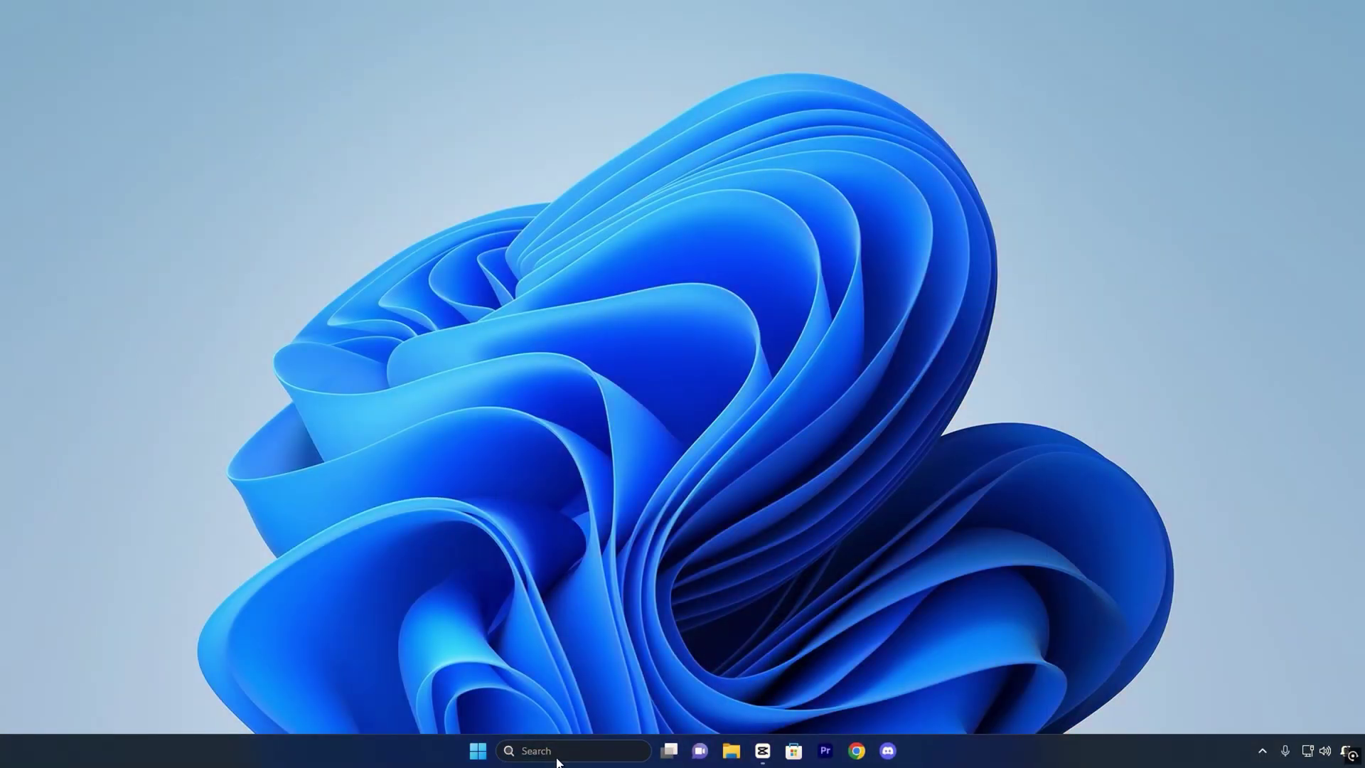
Search Windows for "core" and open the Core isolation system settings.
left_click(559, 761)
type("core")
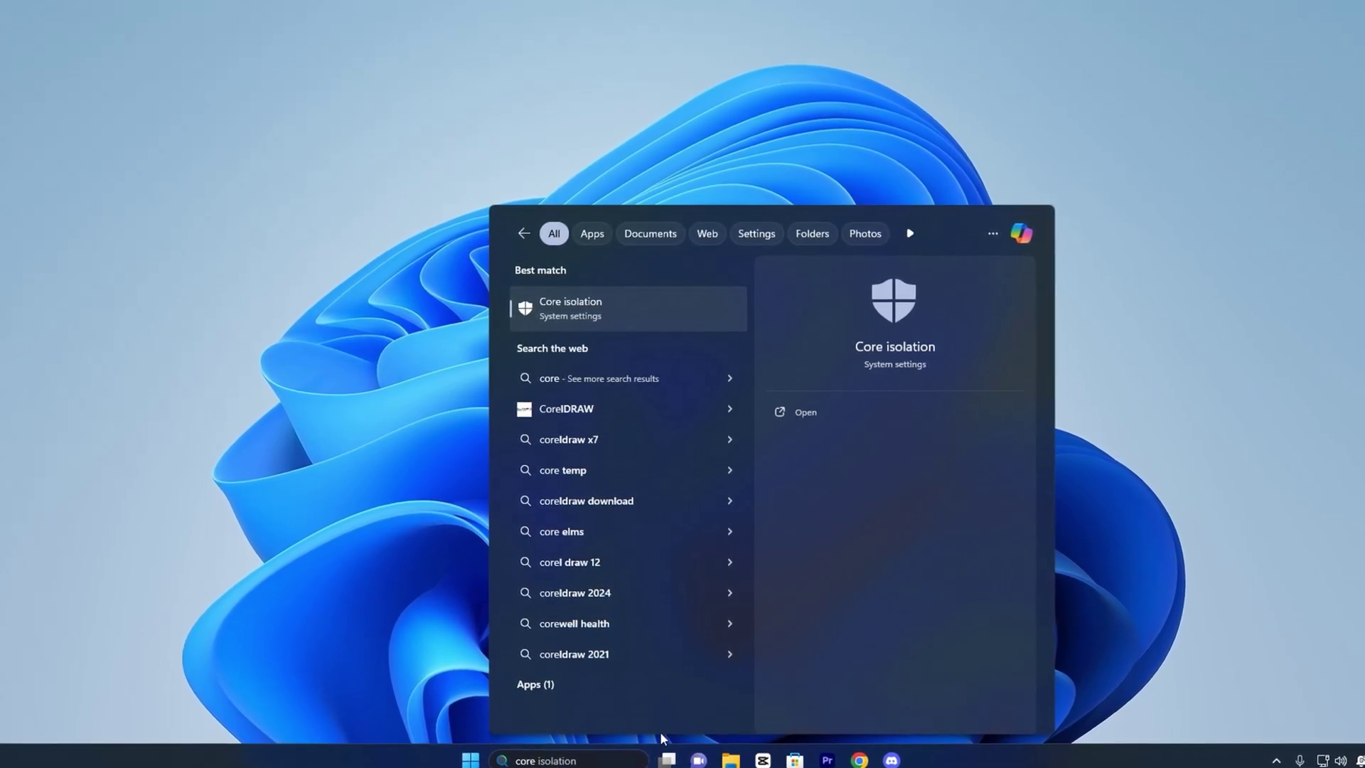
left_click(622, 312)
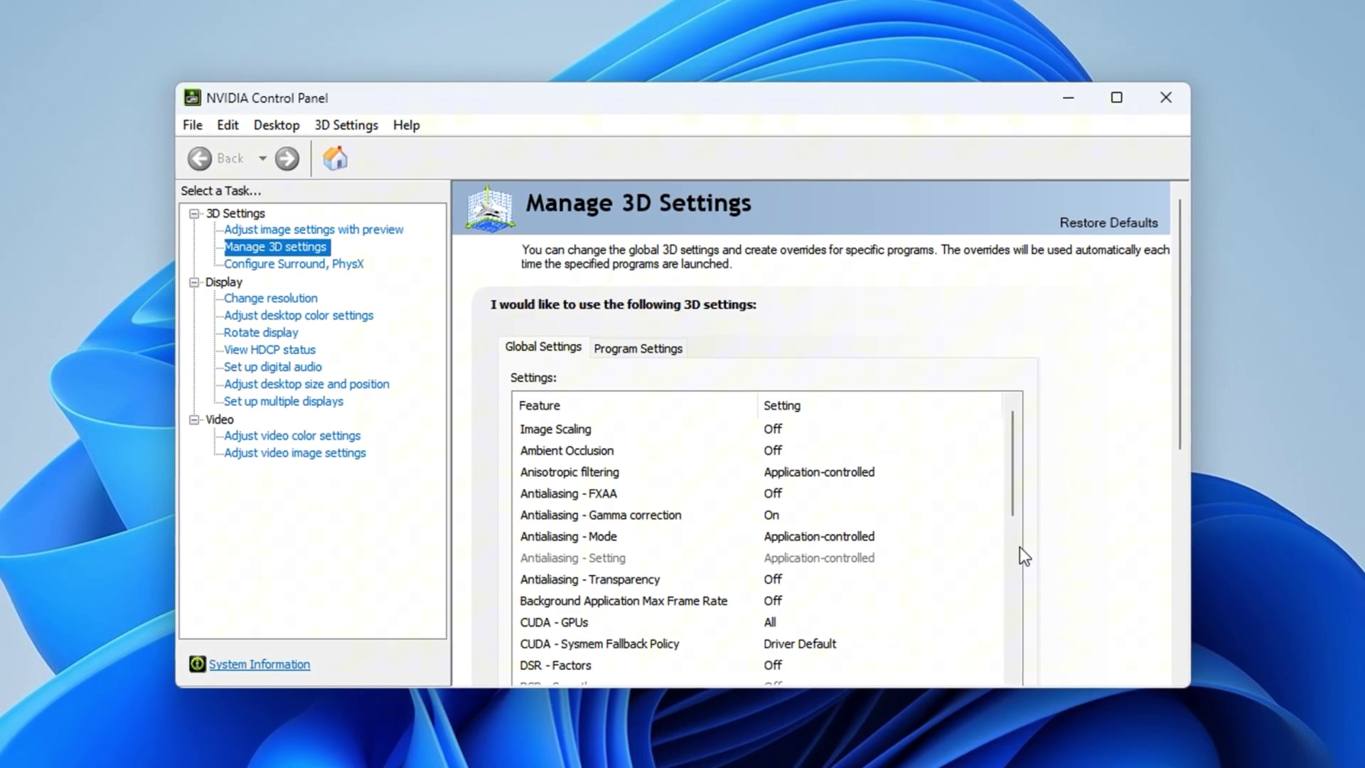
In NVIDIA Control Panel's global 3D settings, set Power management mode to Prefer maximum performance.
scroll(1053, 499, "down", 1)
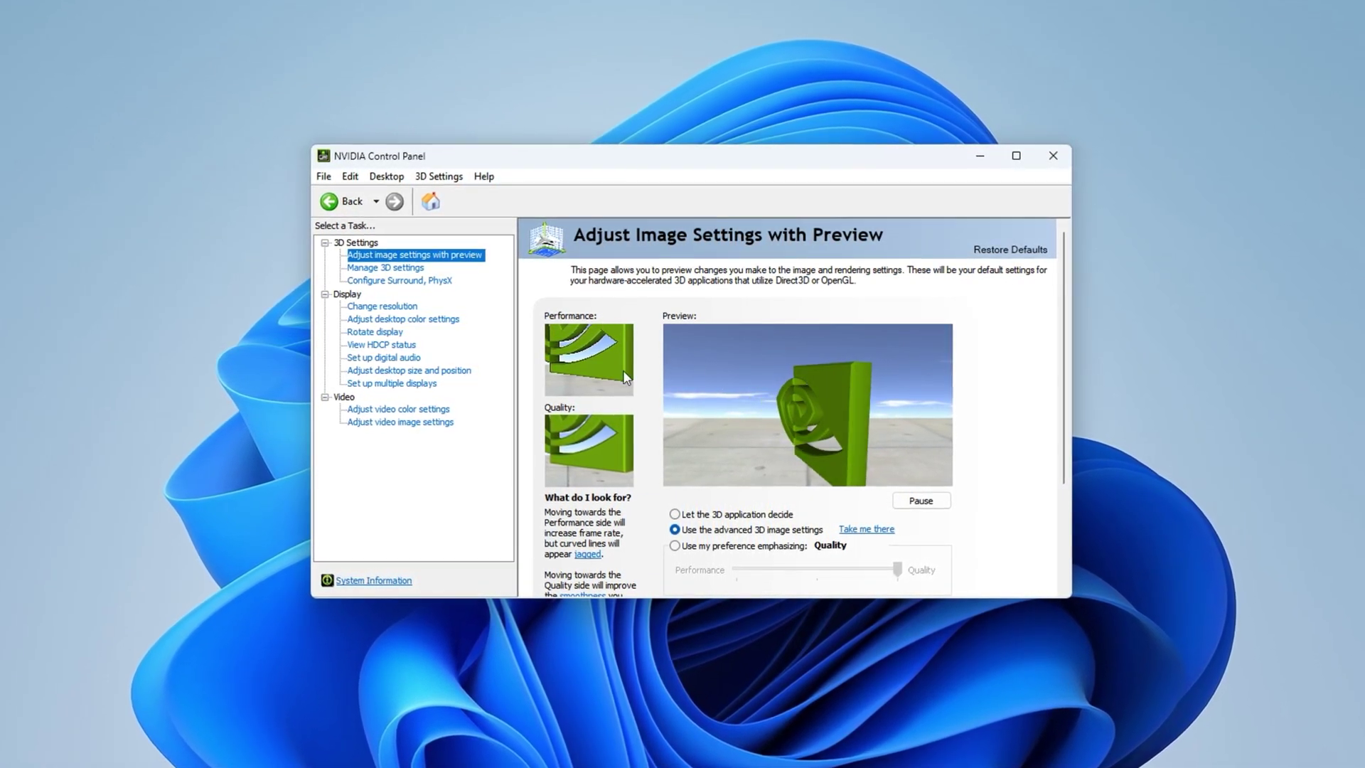
left_click(396, 269)
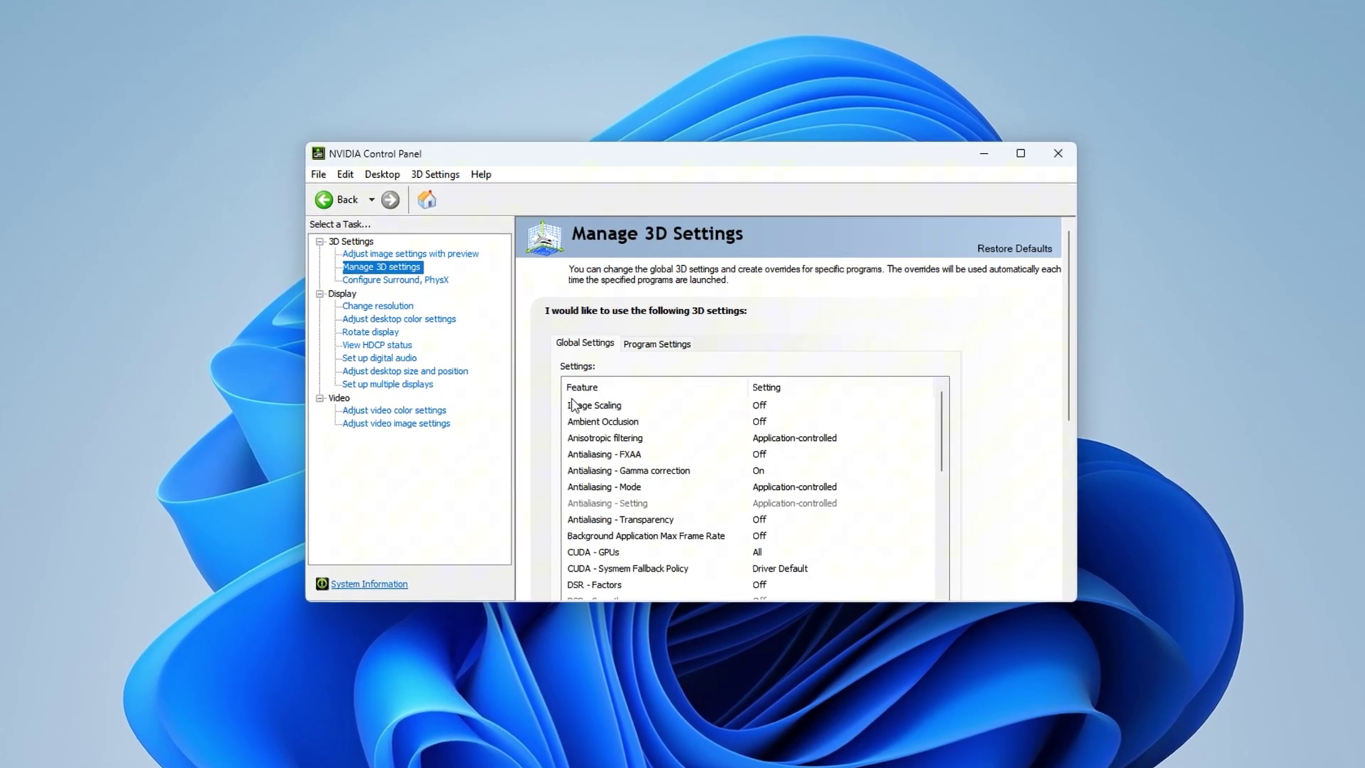
scroll(1006, 481, "down", 2)
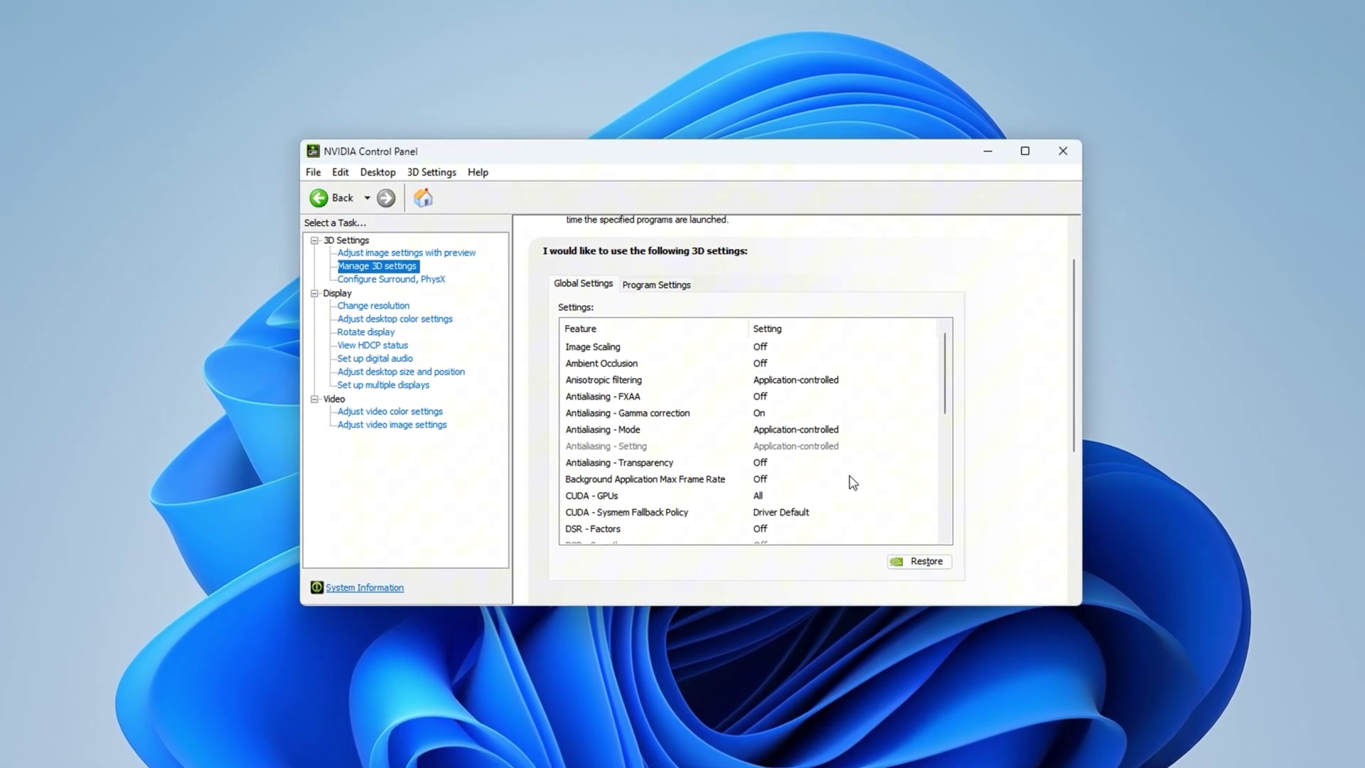
scroll(853, 482, "down", 2)
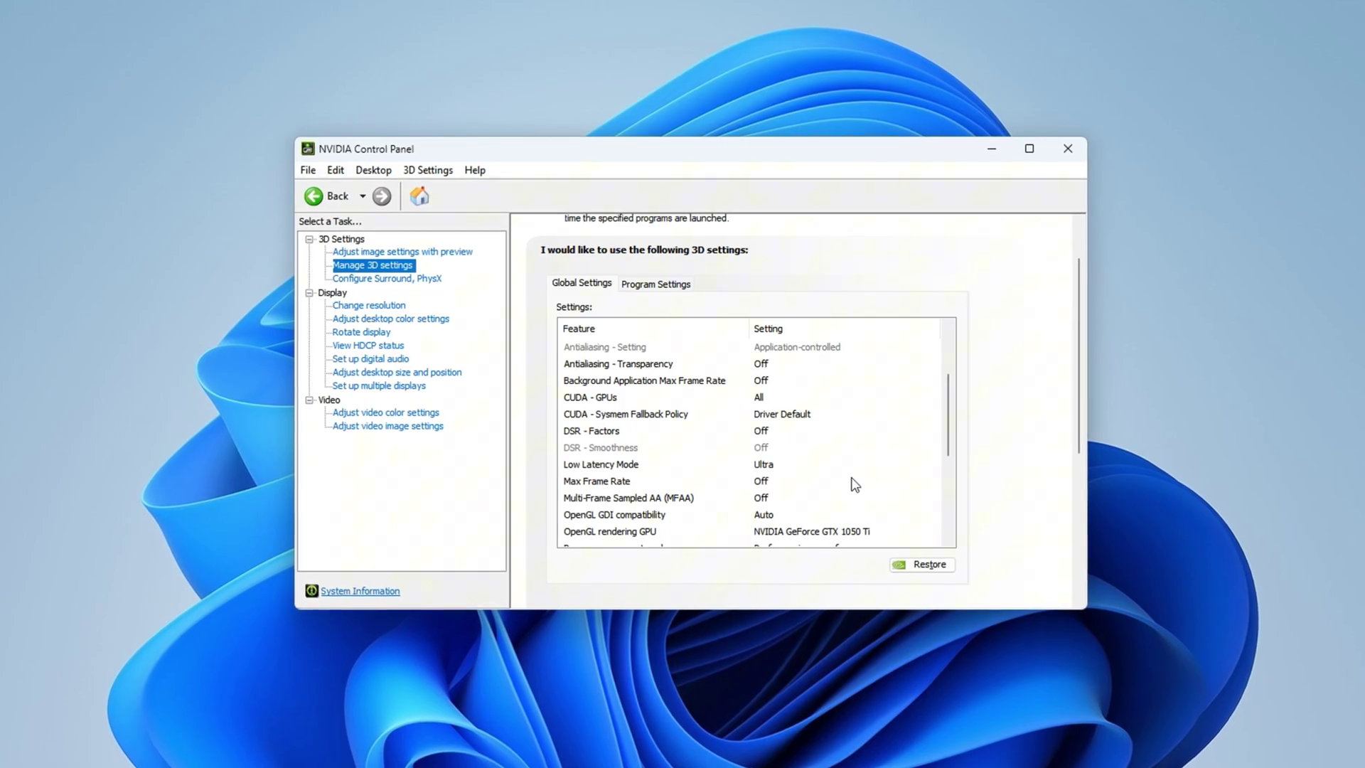
scroll(855, 484, "down", 2)
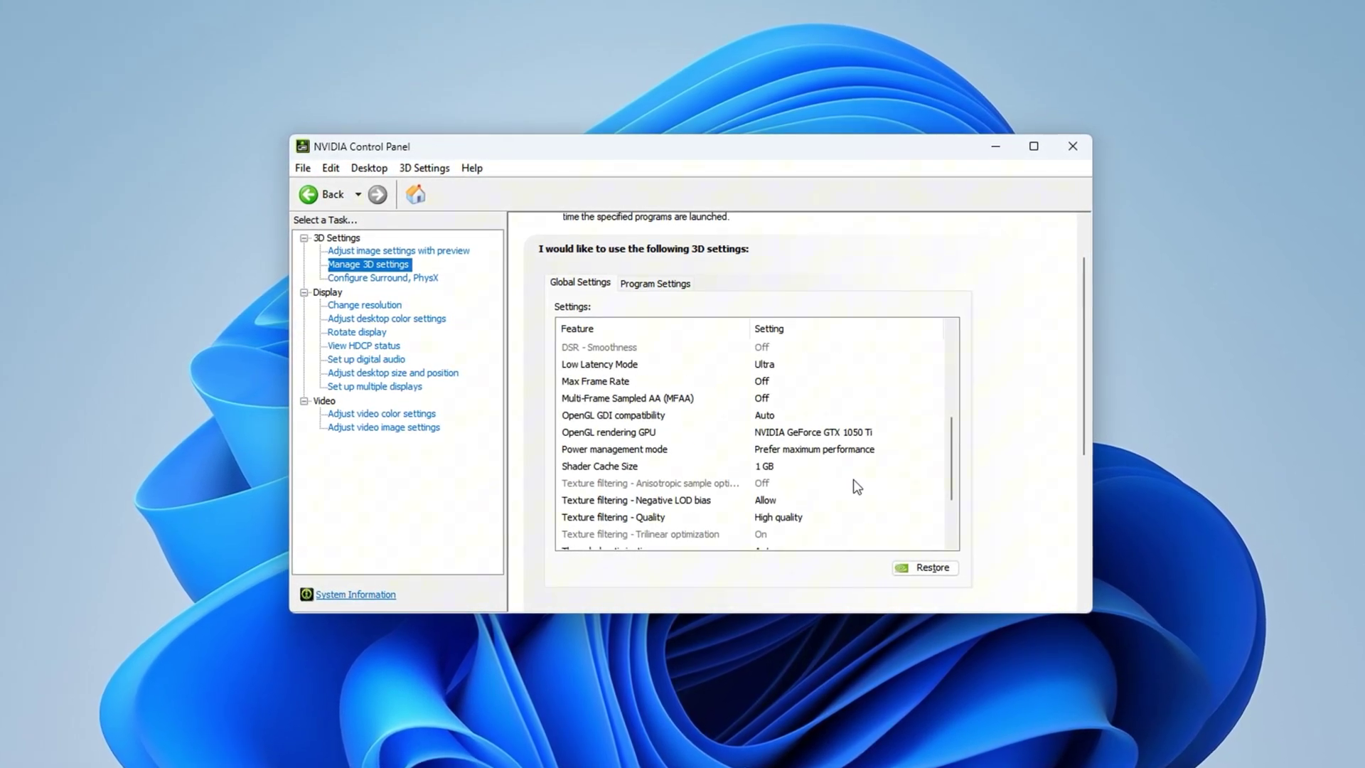
left_click(647, 450)
left_click(788, 452)
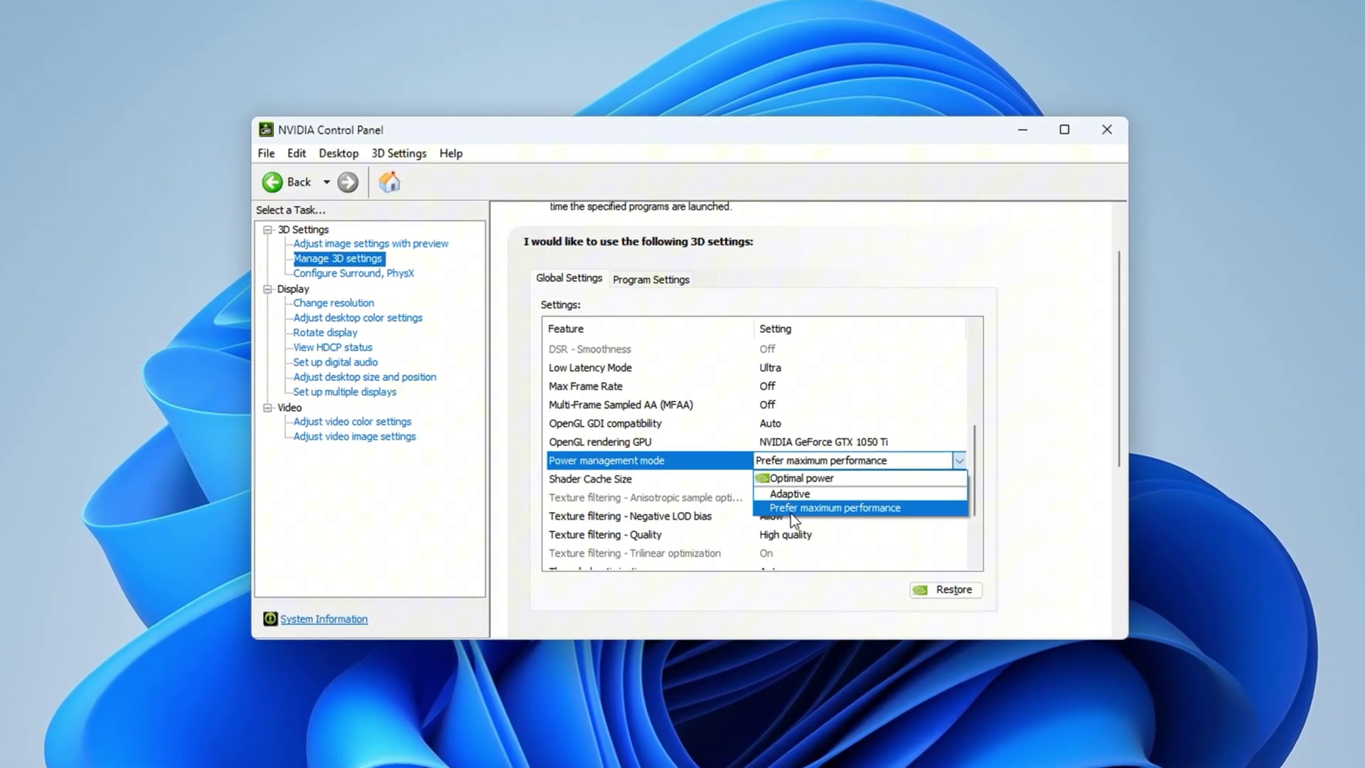
left_click(795, 510)
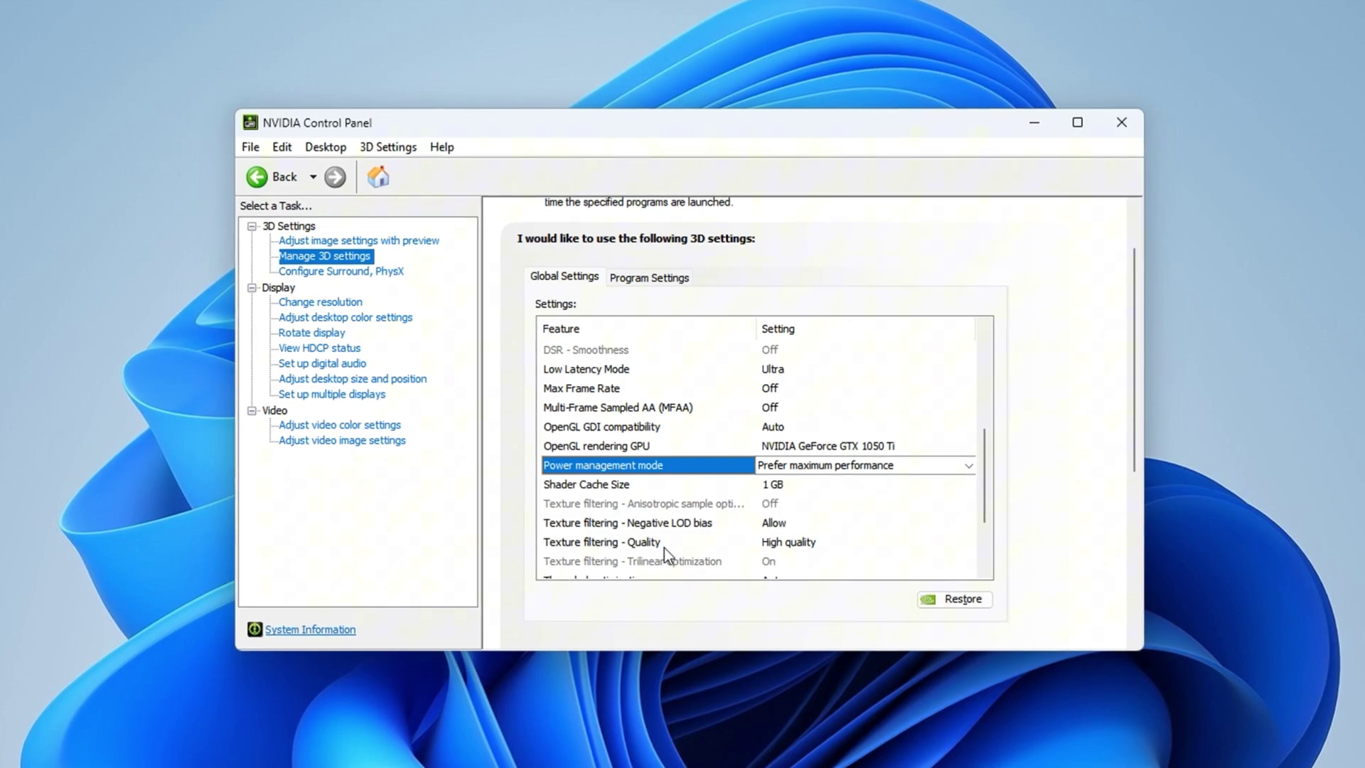
Set the global Texture filtering - Quality option to High performance in the 3D settings.
left_click(628, 544)
left_click(795, 548)
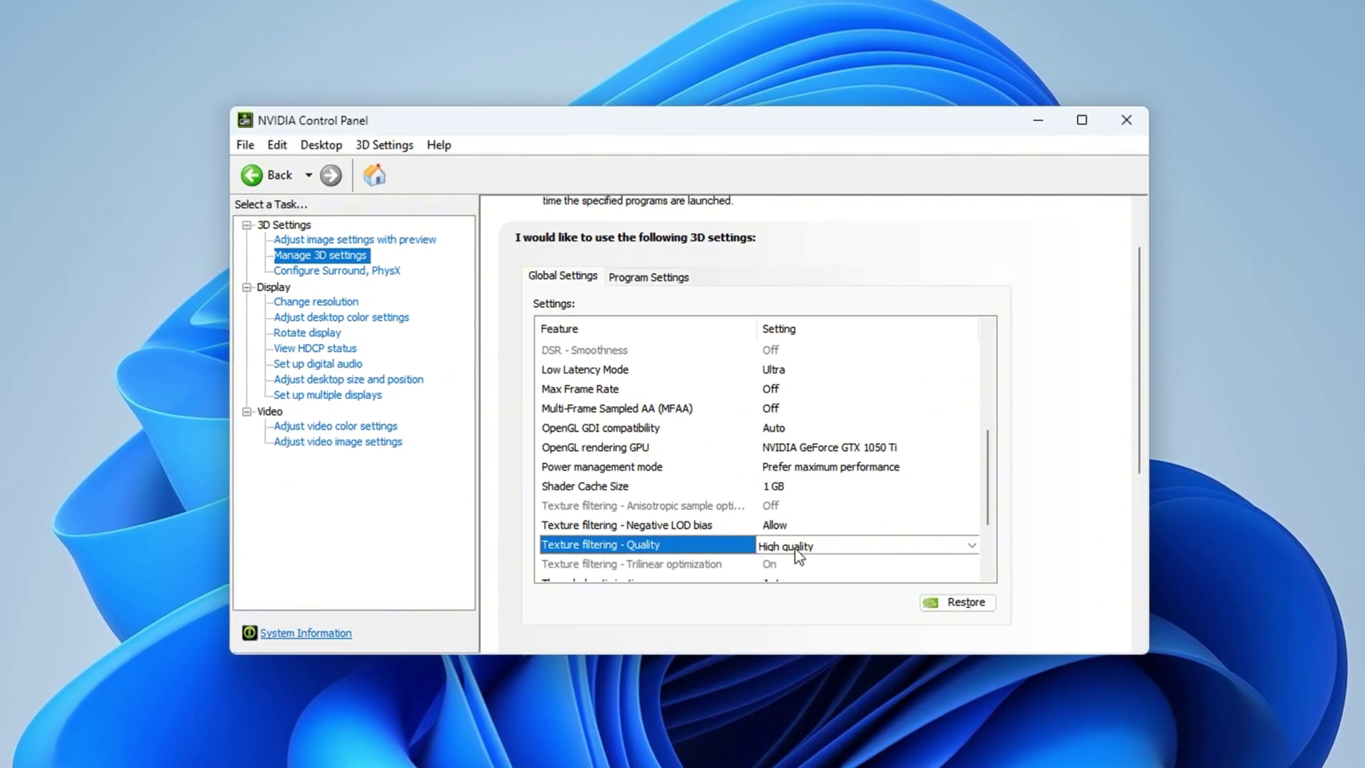
left_click(798, 548)
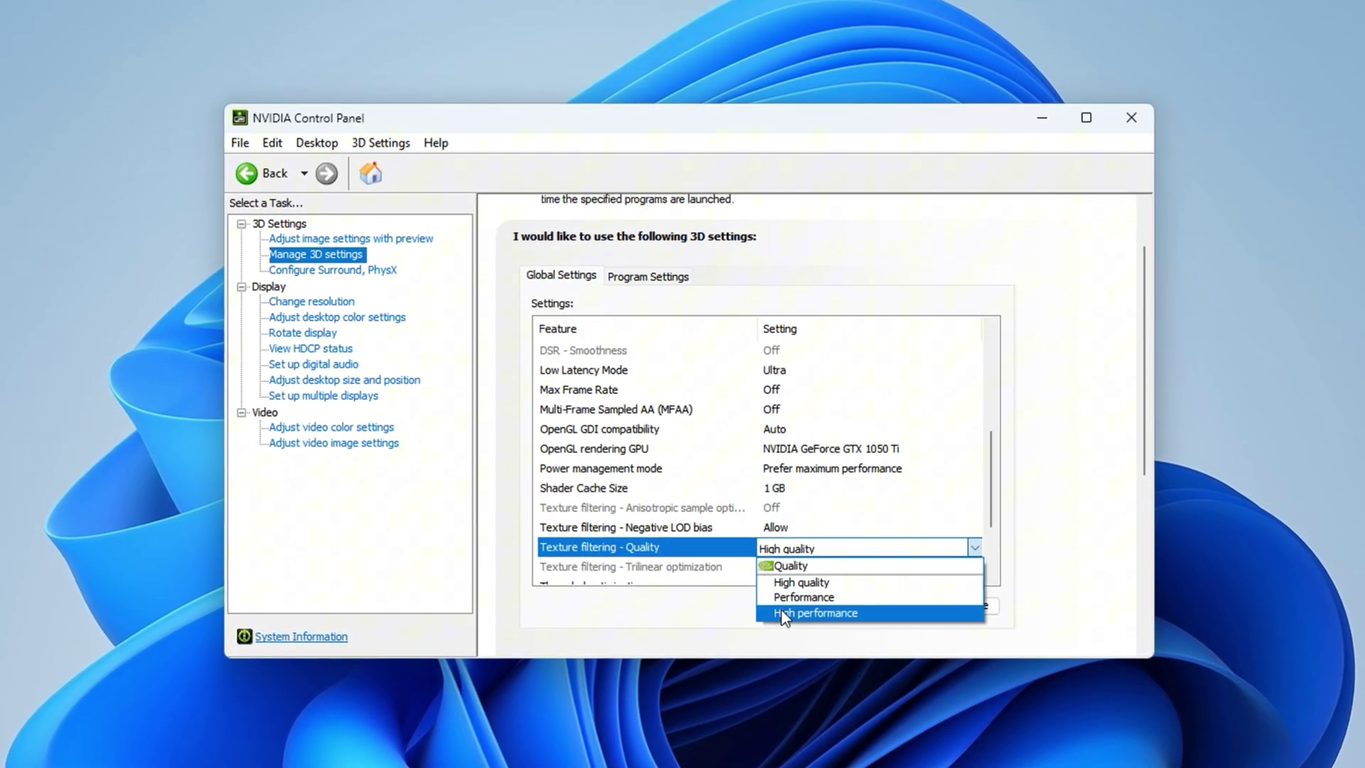
left_click(811, 612)
scroll(722, 509, "down", 2)
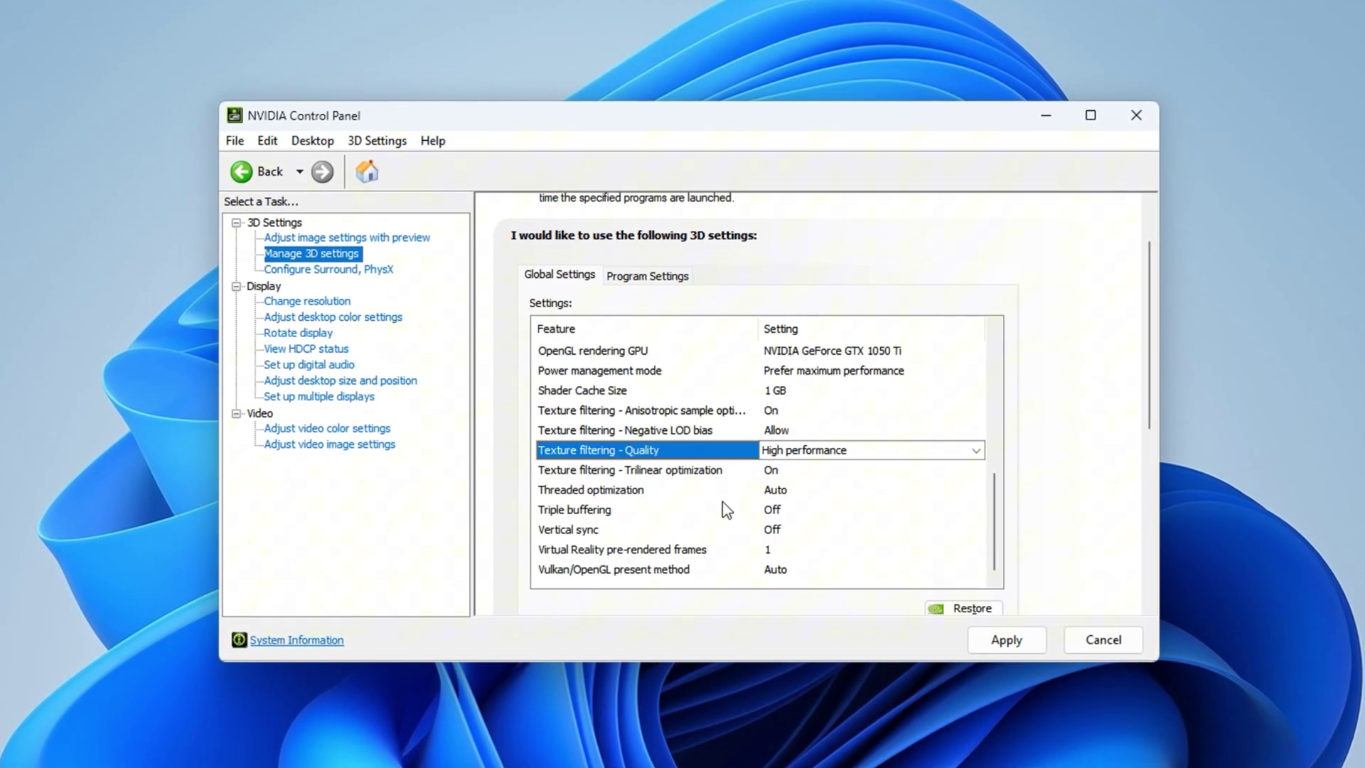
left_click(783, 457)
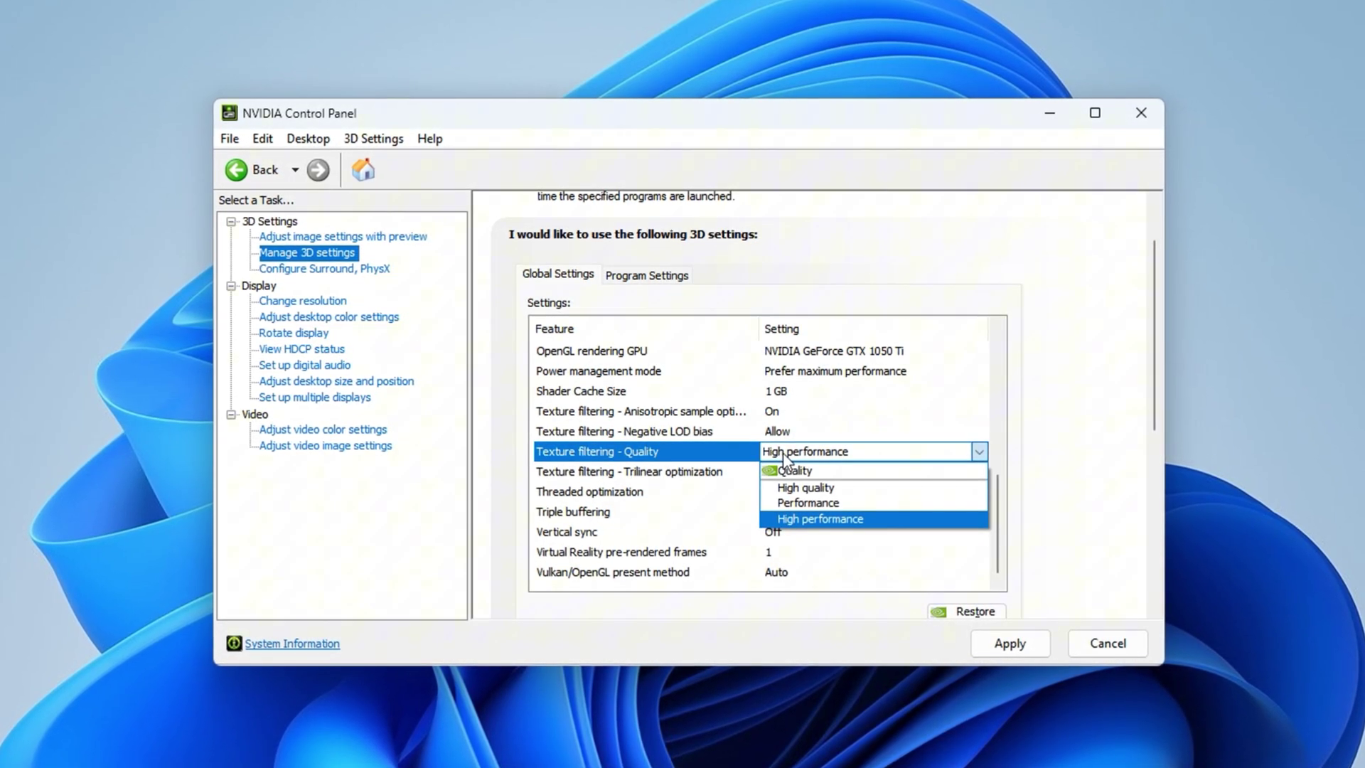
left_click(817, 521)
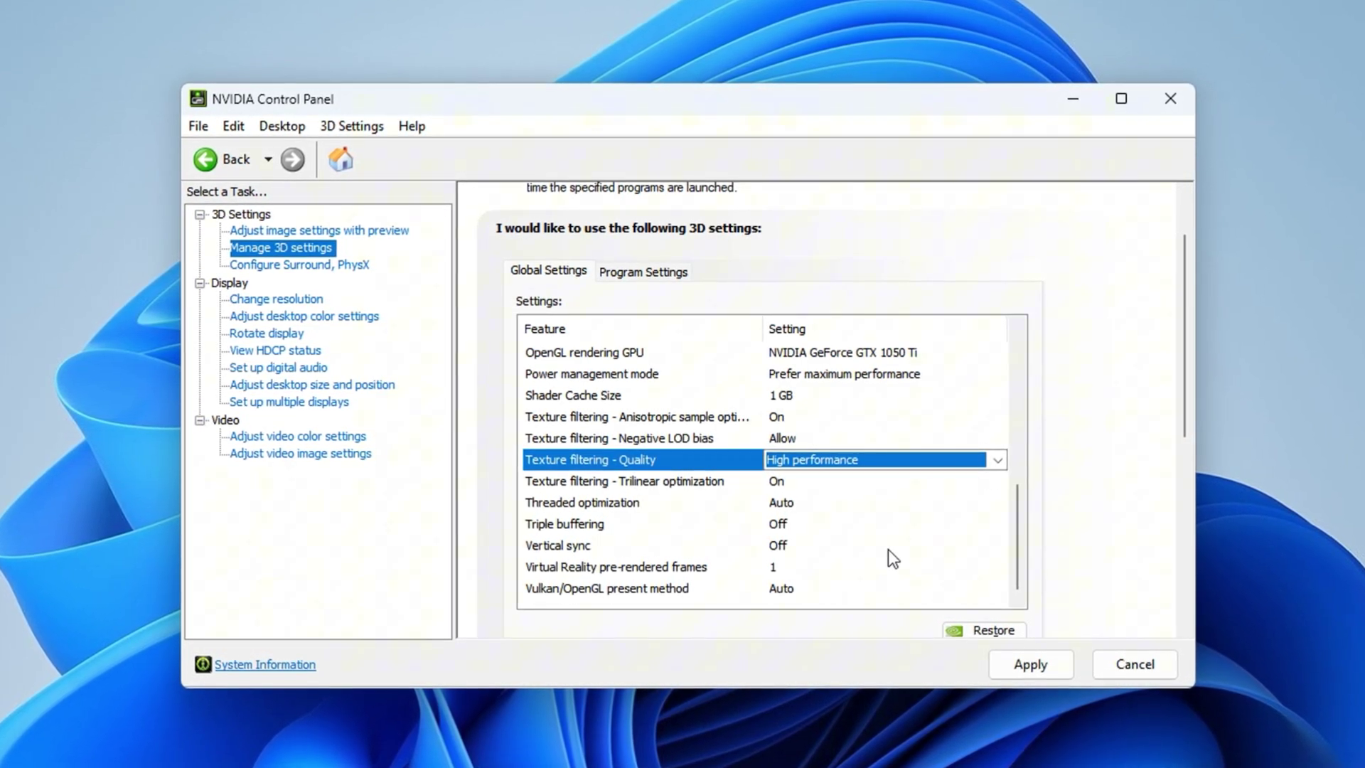
left_click(681, 469)
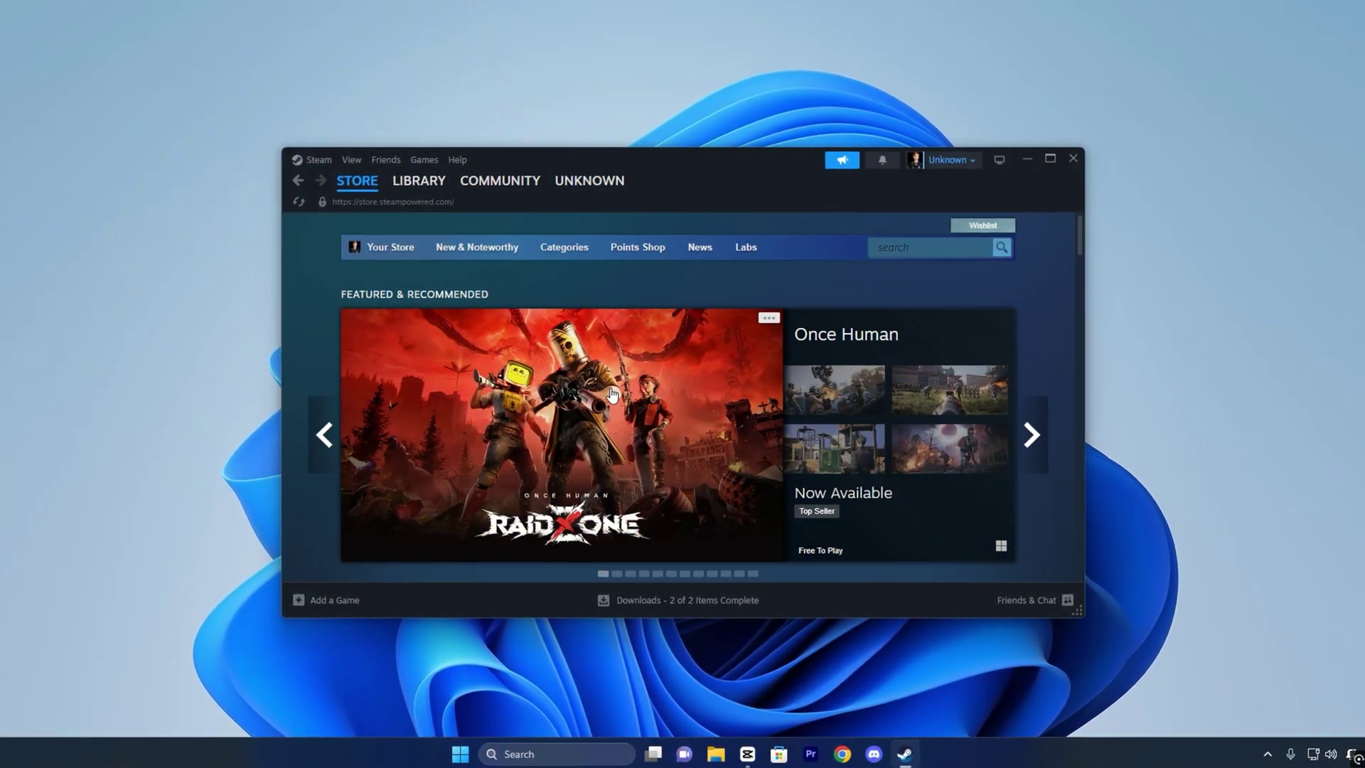
Switch to Steam, open its Interface settings and set the Start Up Location to Library.
left_click(299, 159)
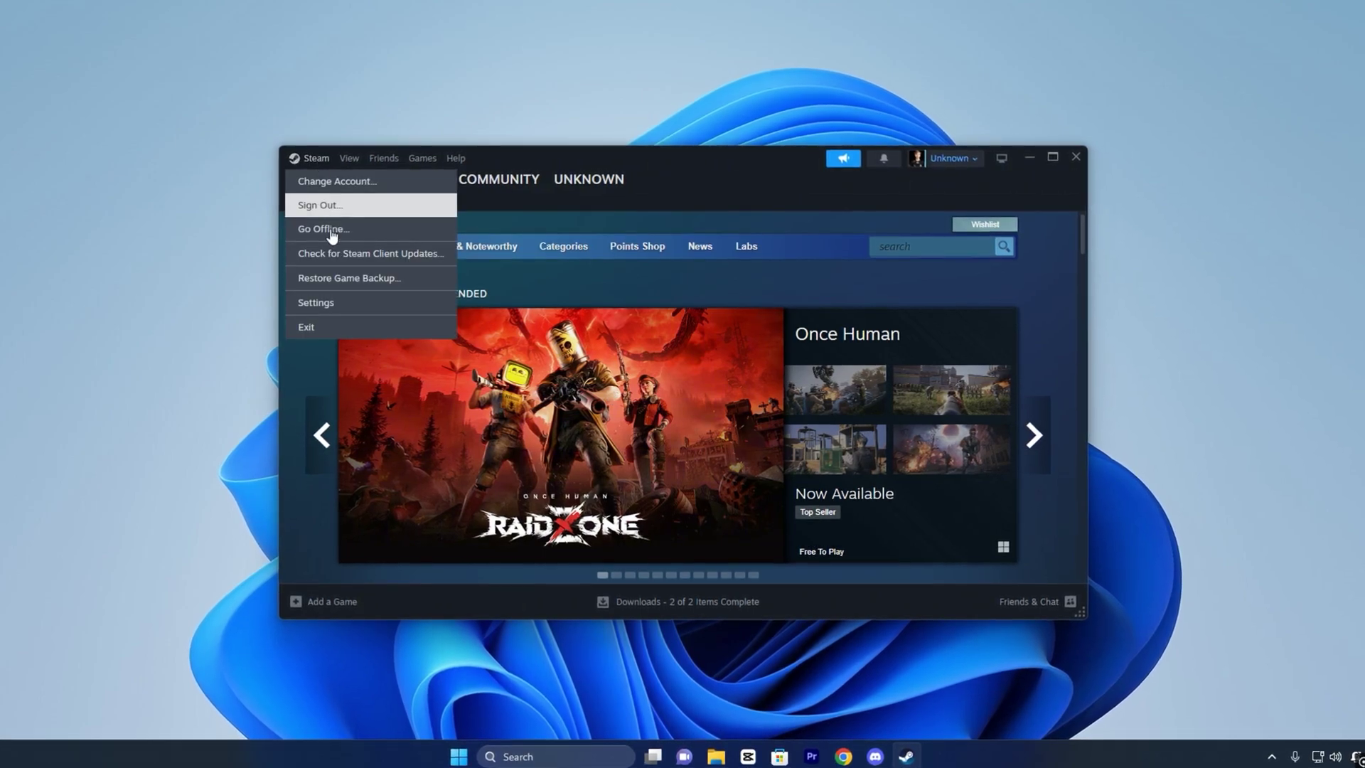
left_click(302, 296)
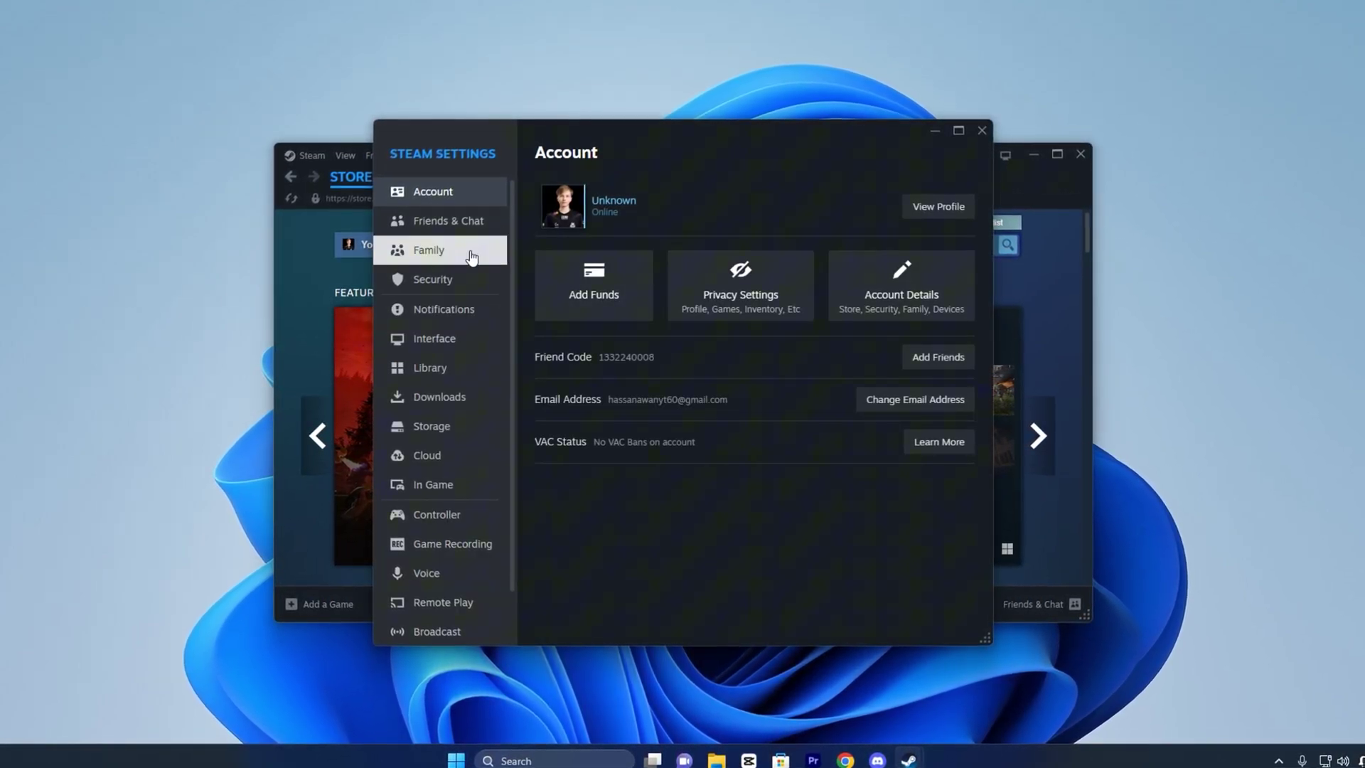
left_click(472, 225)
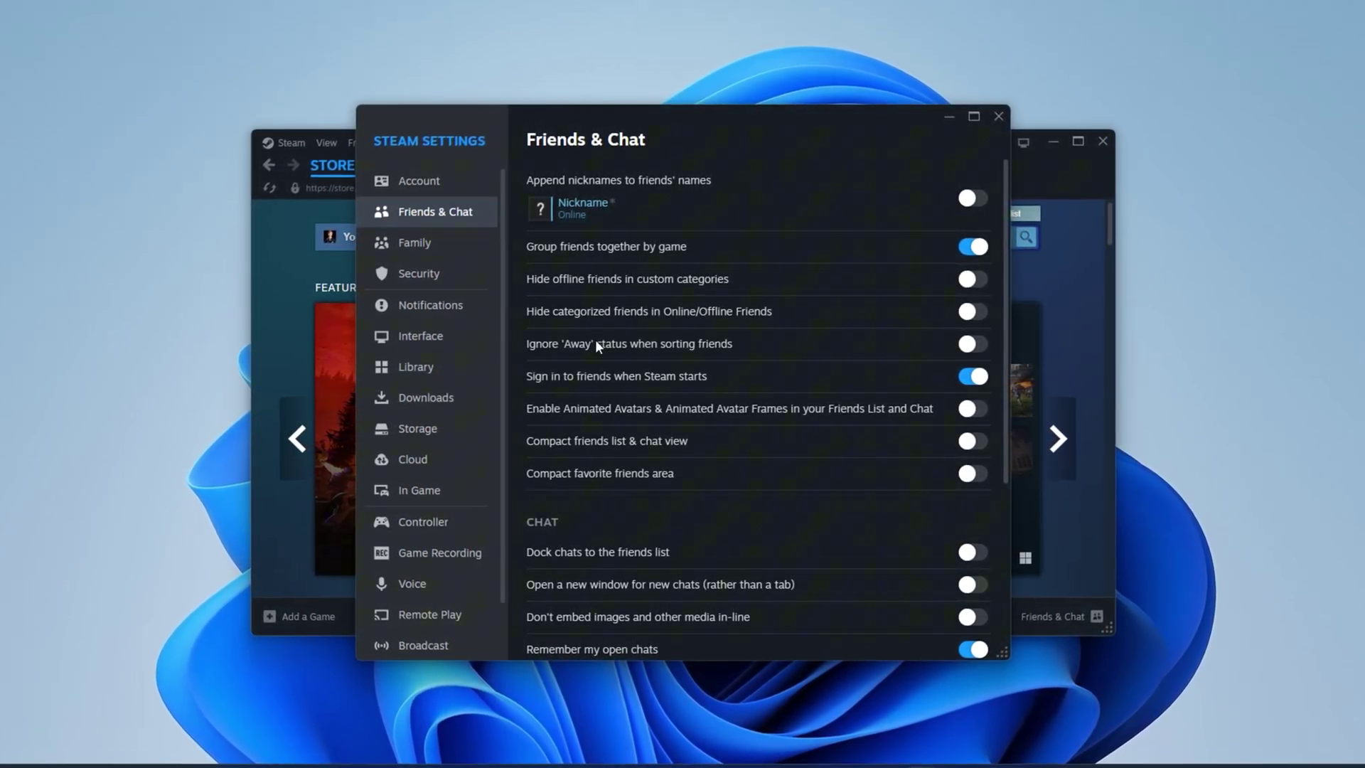
left_click(430, 338)
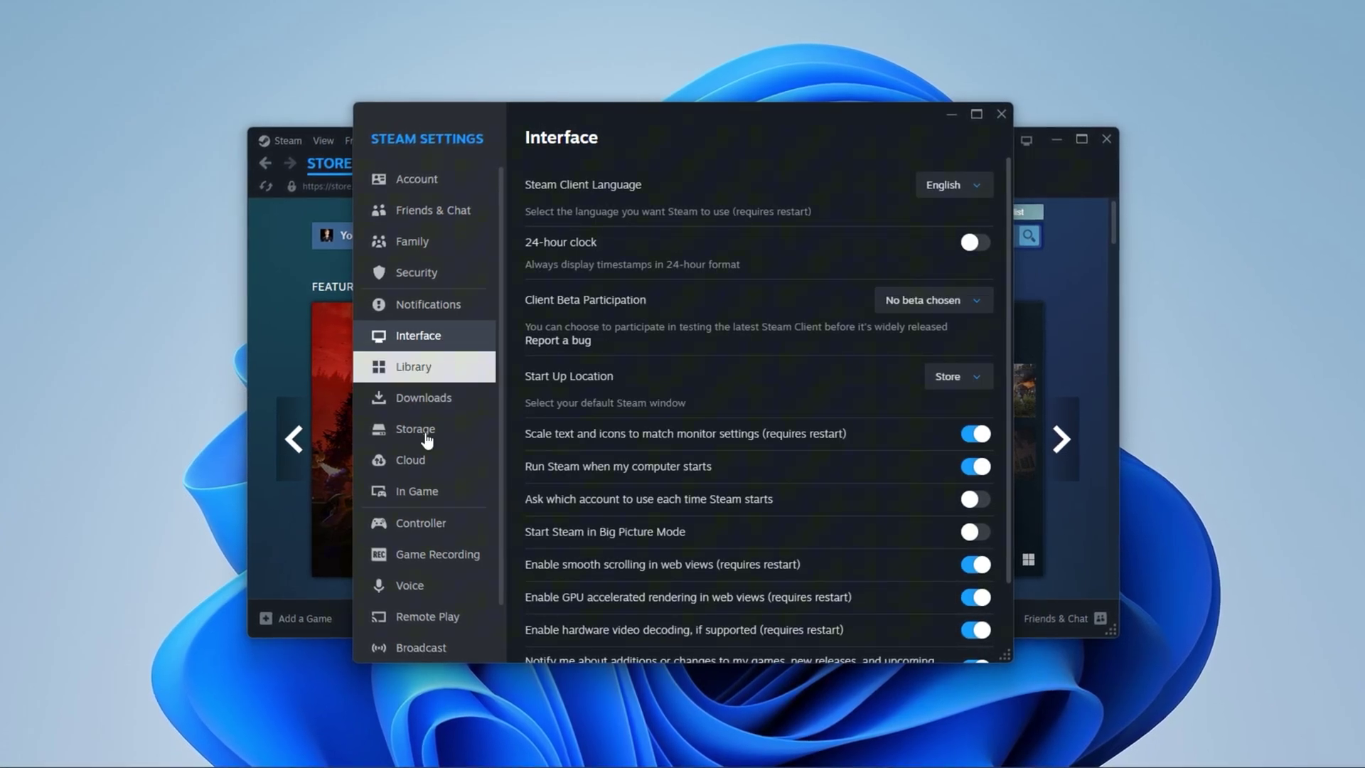
scroll(916, 574, "down", 2)
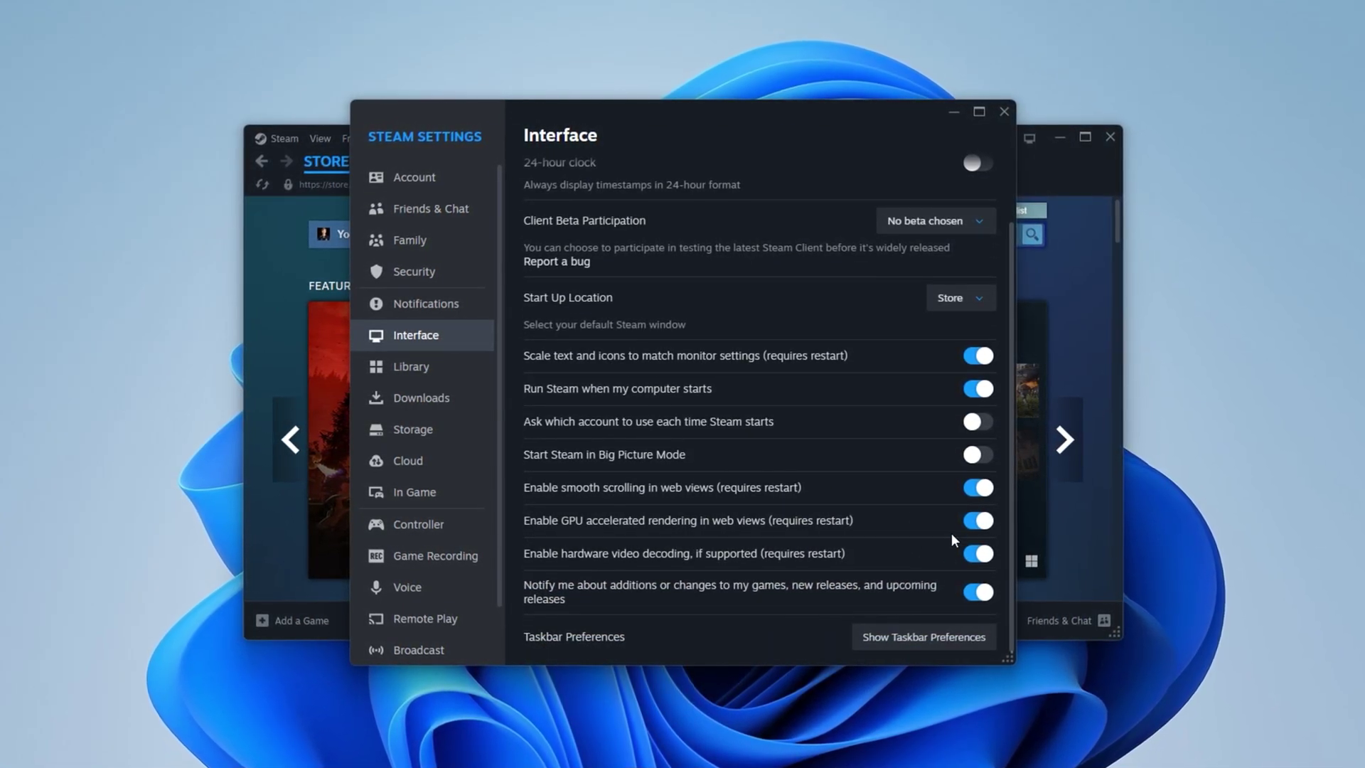
left_click(965, 296)
left_click(927, 371)
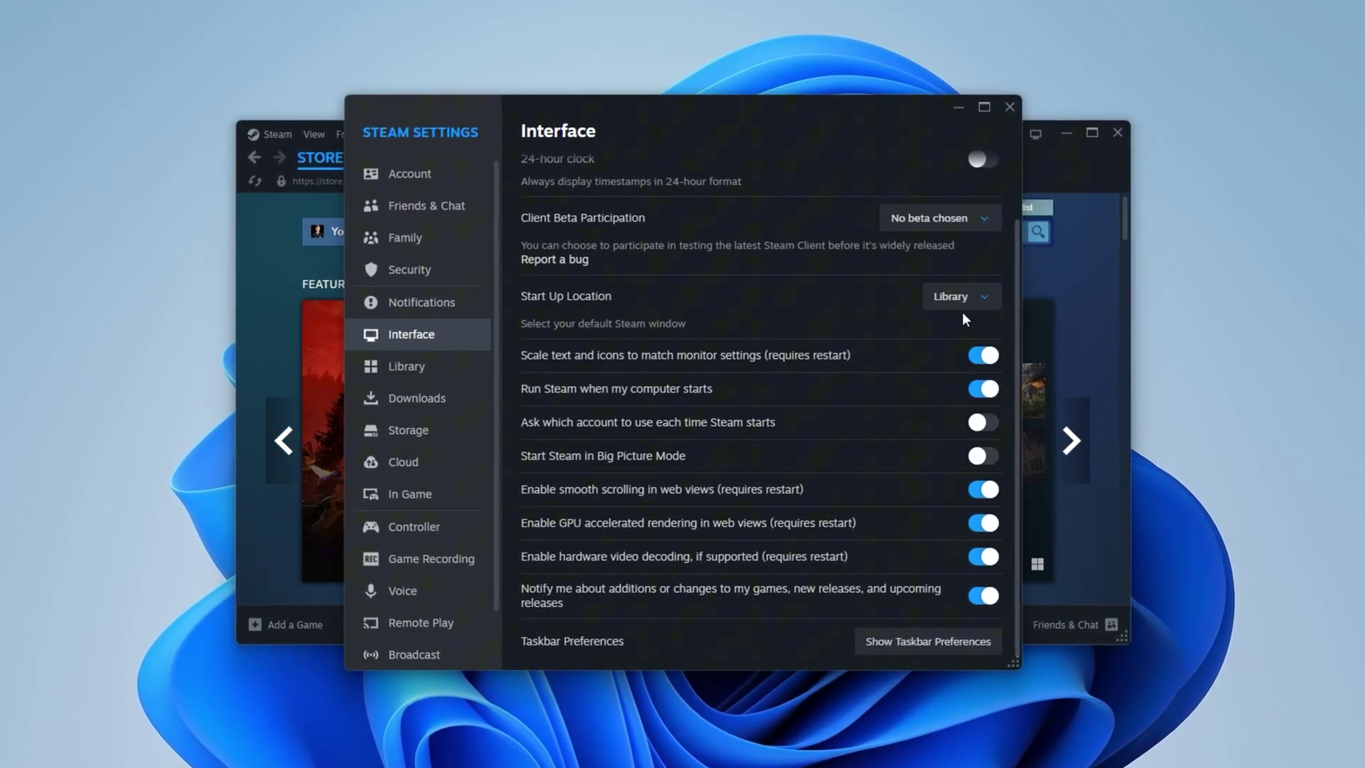
Disable monitor-based text and icon scaling, smooth scrolling, GPU accelerated web rendering and hardware video decoding, postponing each restart.
left_click(984, 354)
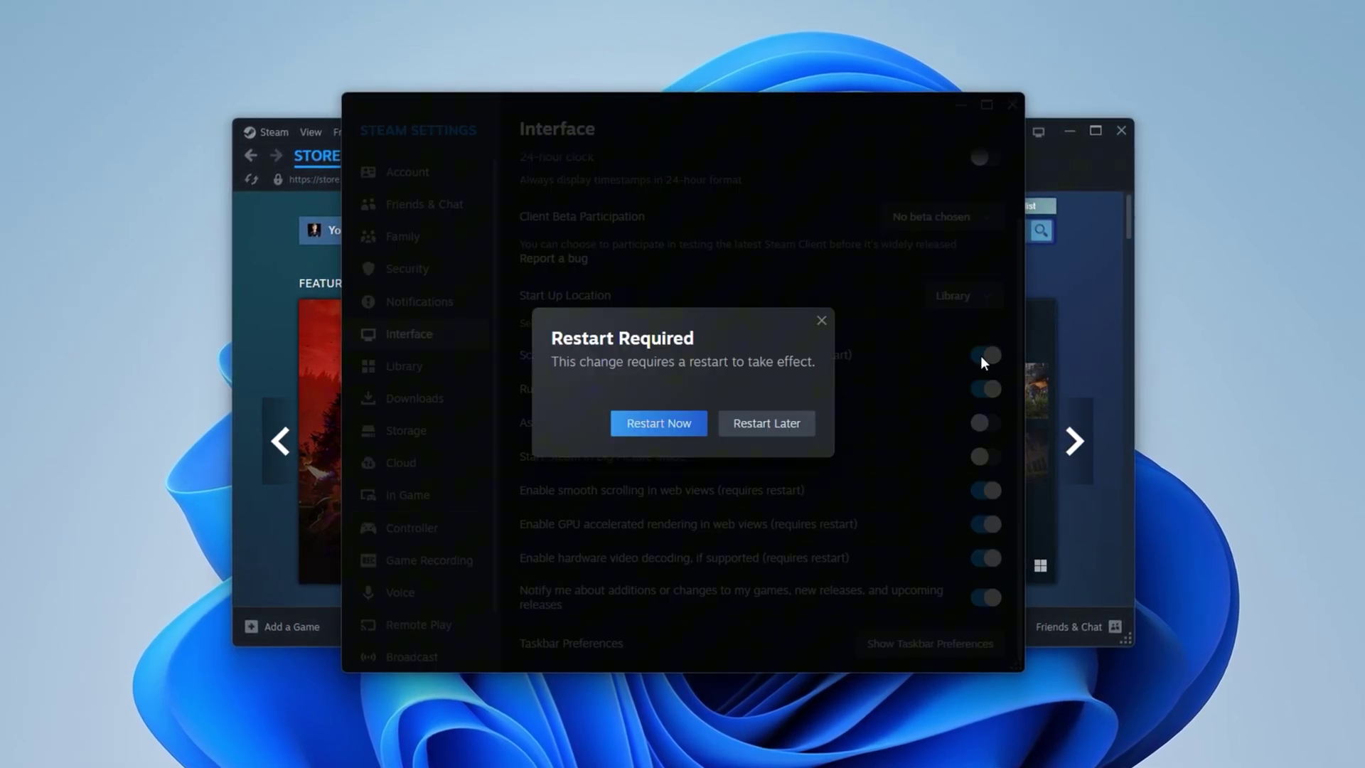
left_click(780, 429)
scroll(987, 489, "down", 1)
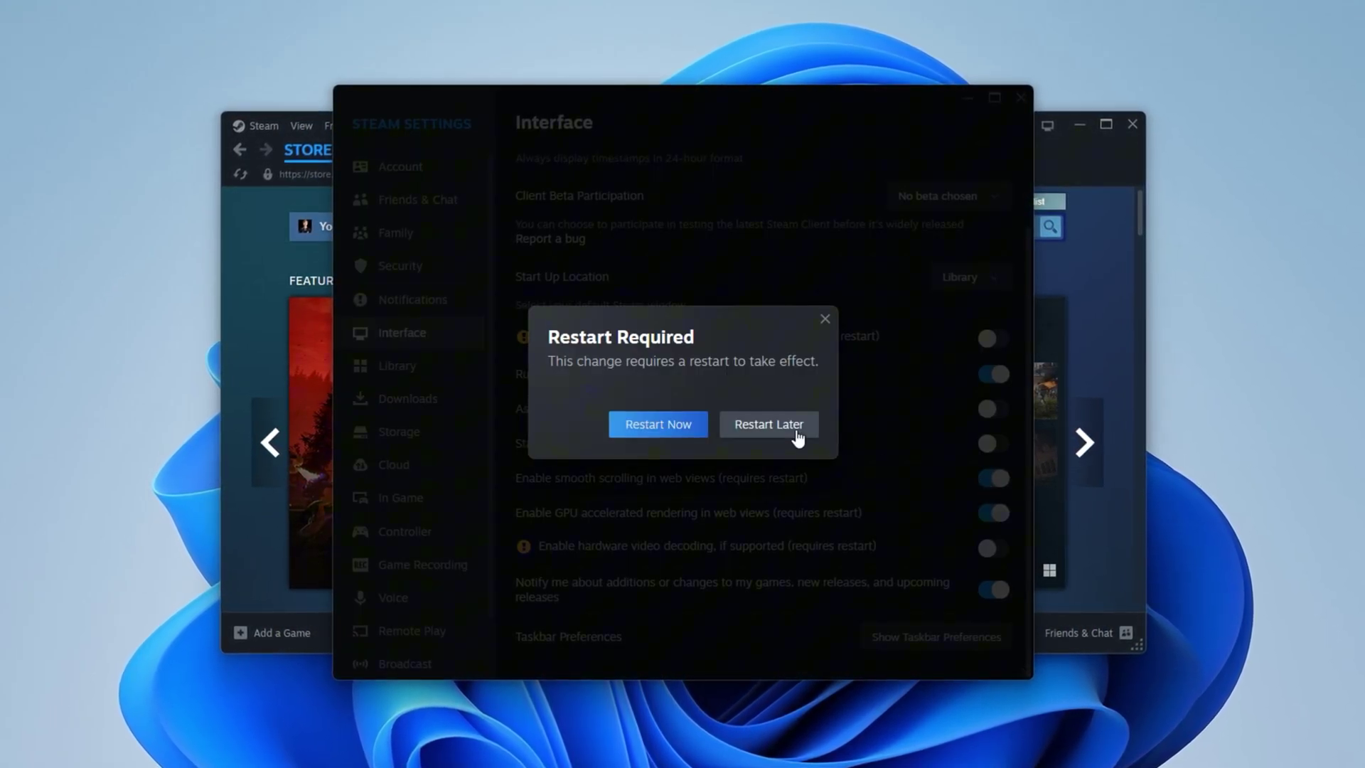
left_click(796, 432)
left_click(994, 551)
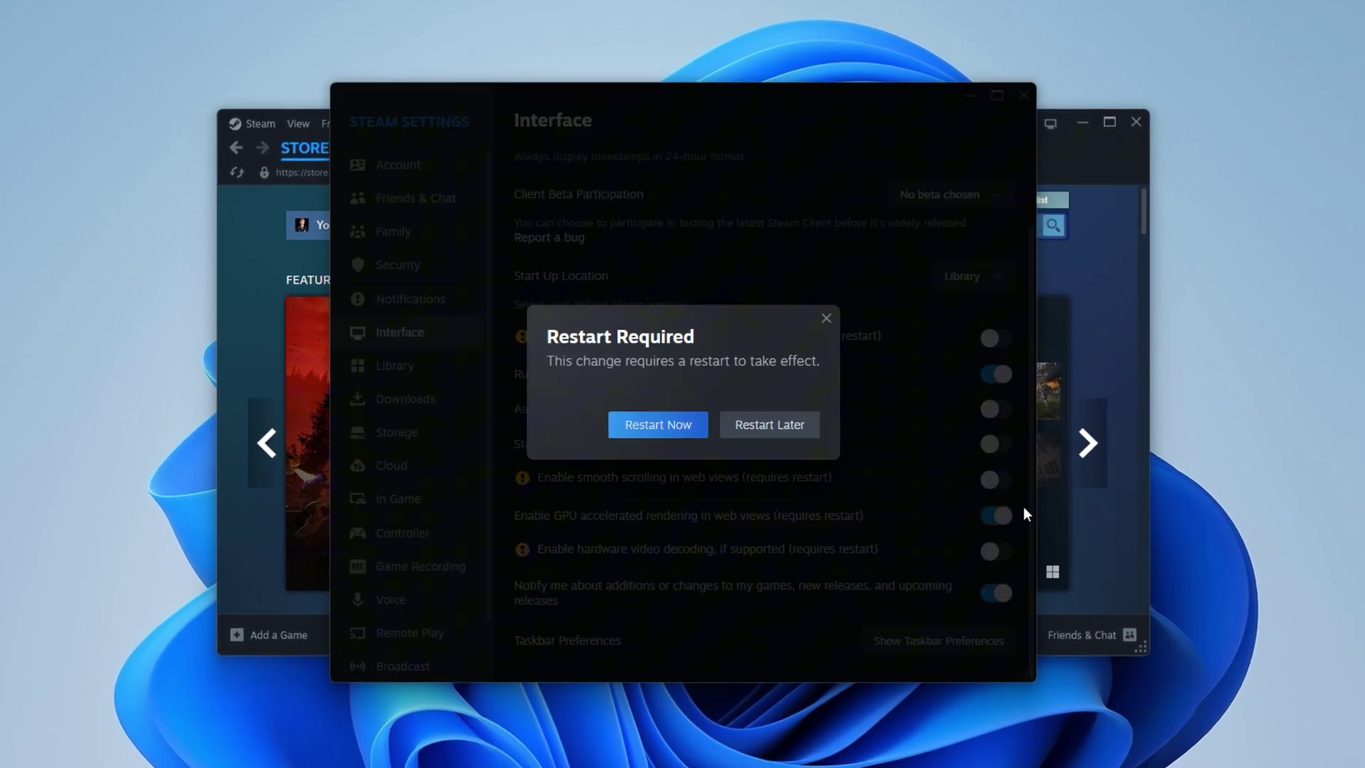
left_click(770, 426)
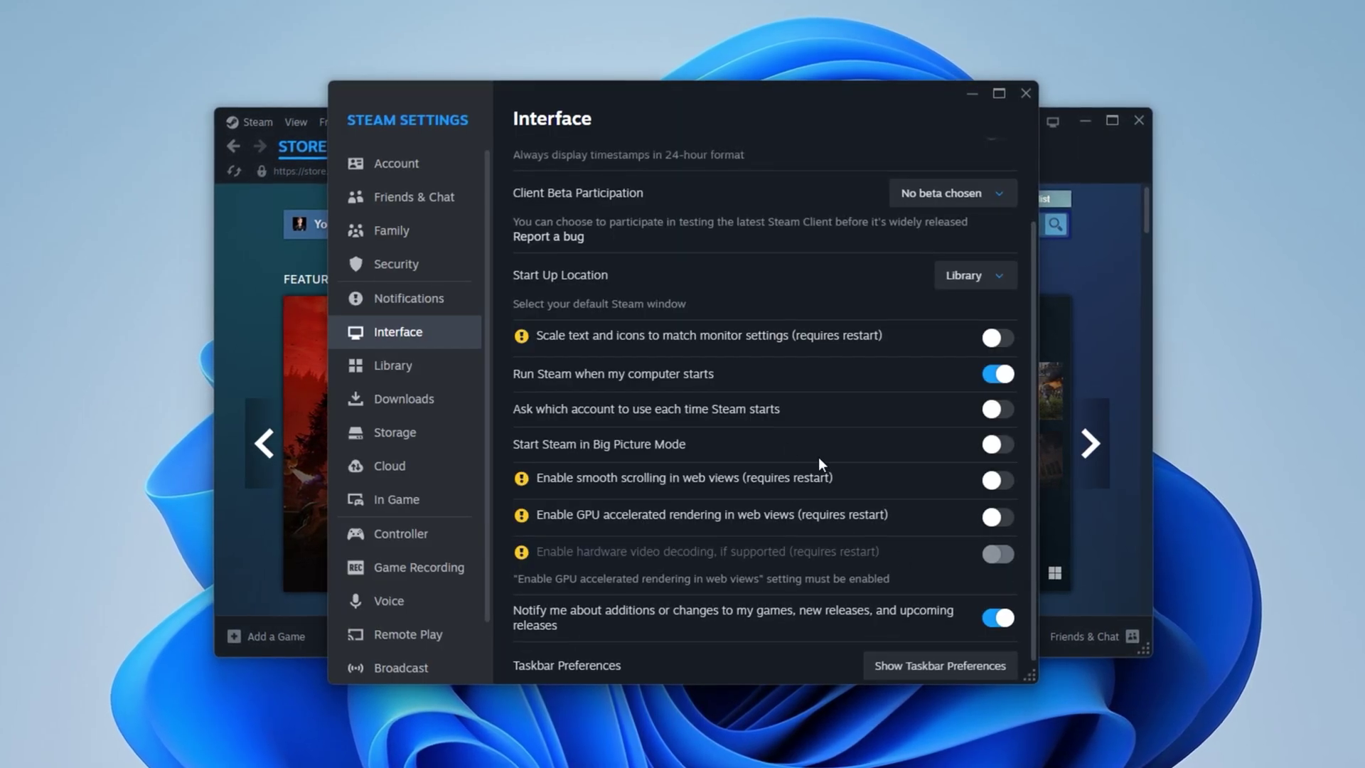
Enable Low Bandwidth Mode, Low Performance Mode and Disable Community Content for the Steam library, and disable Remote Play.
left_click(438, 370)
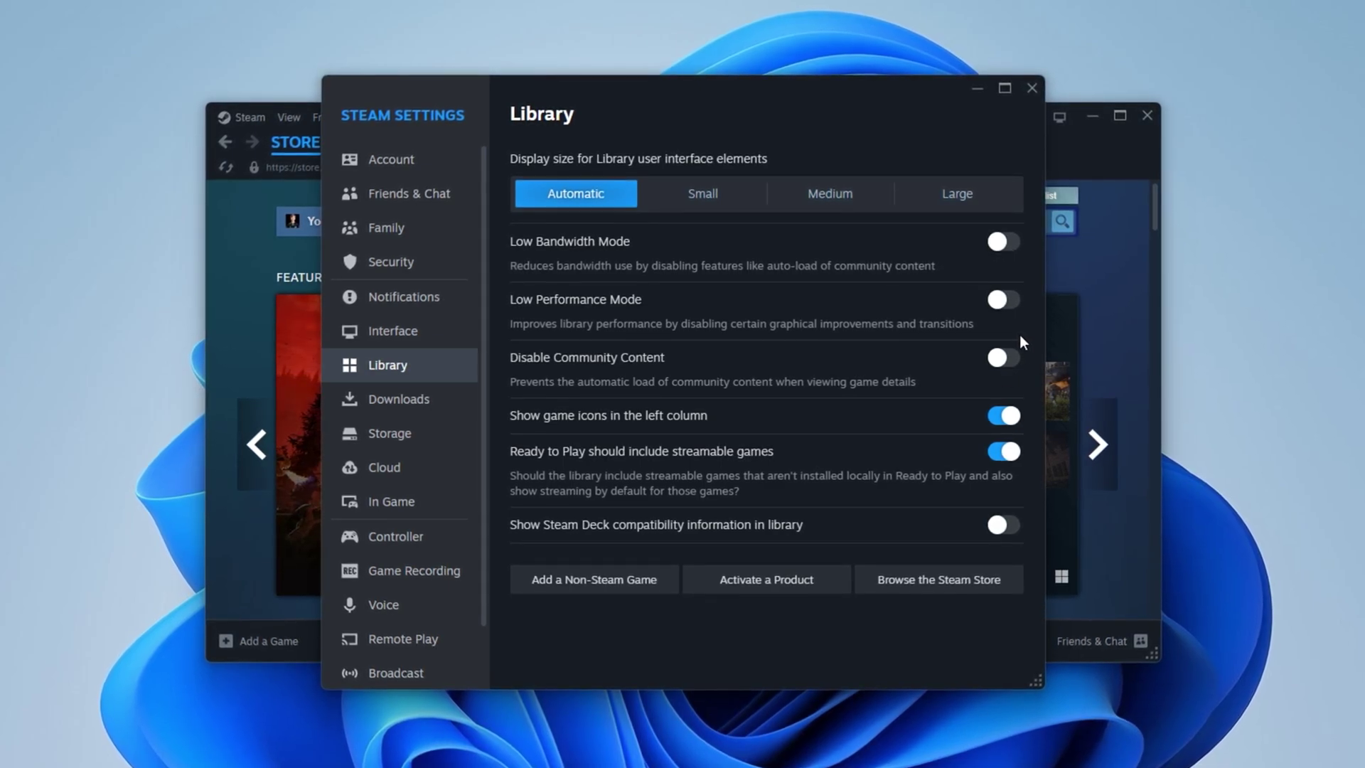
left_click(1003, 241)
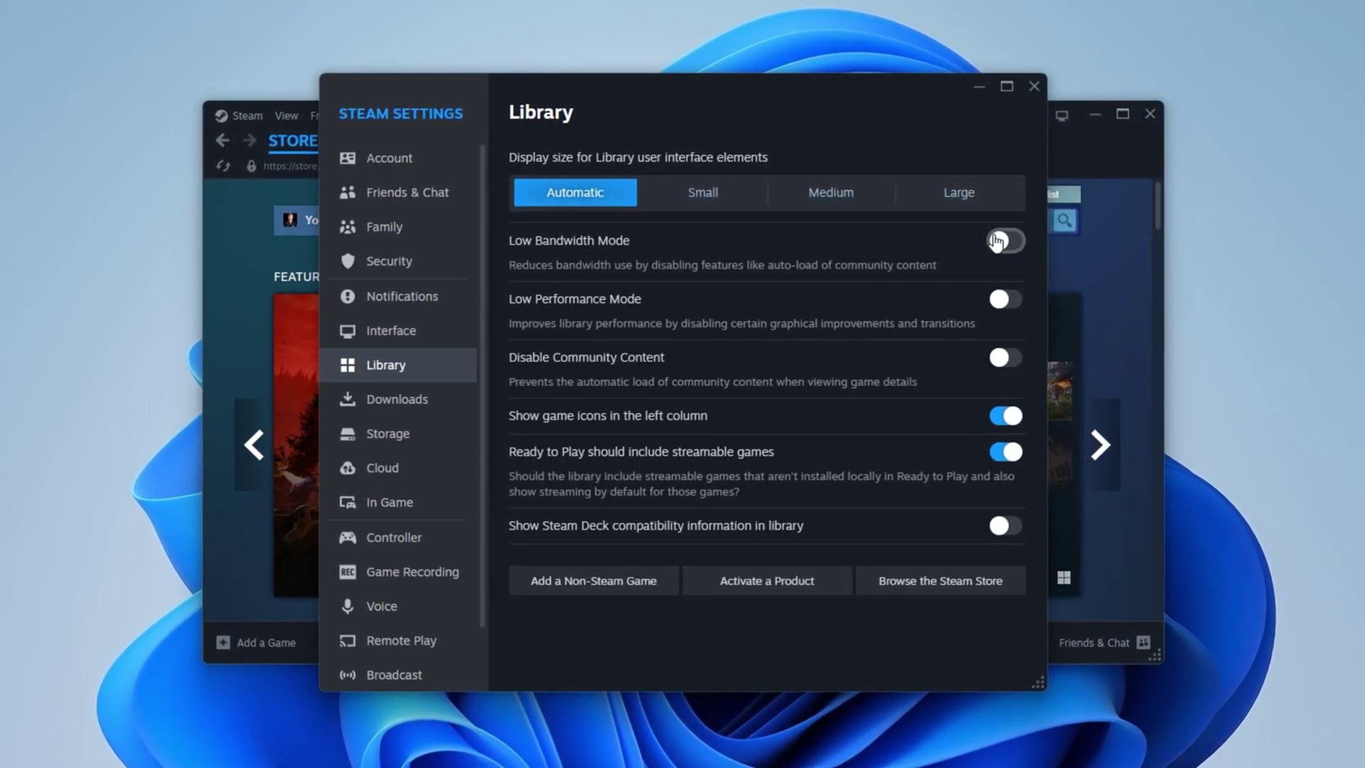
left_click(1004, 299)
left_click(1018, 358)
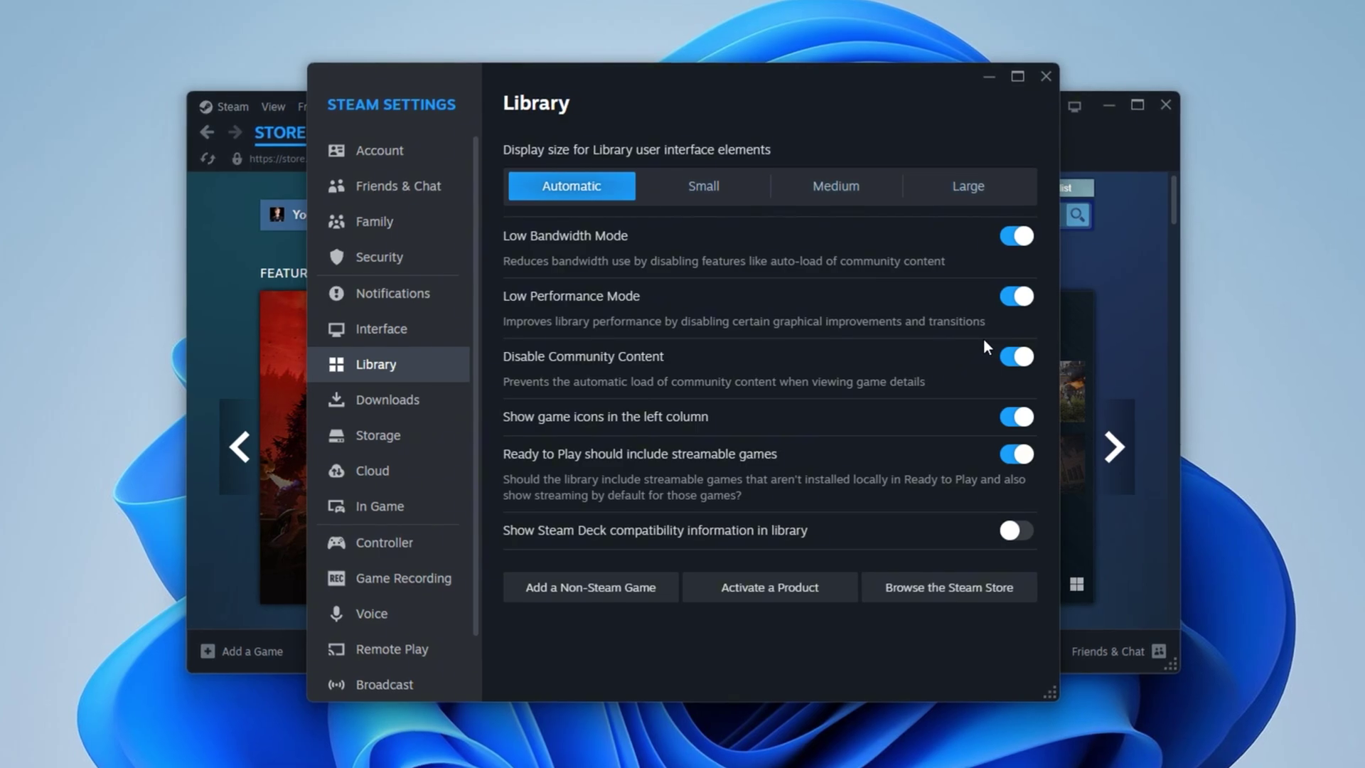
left_click(419, 651)
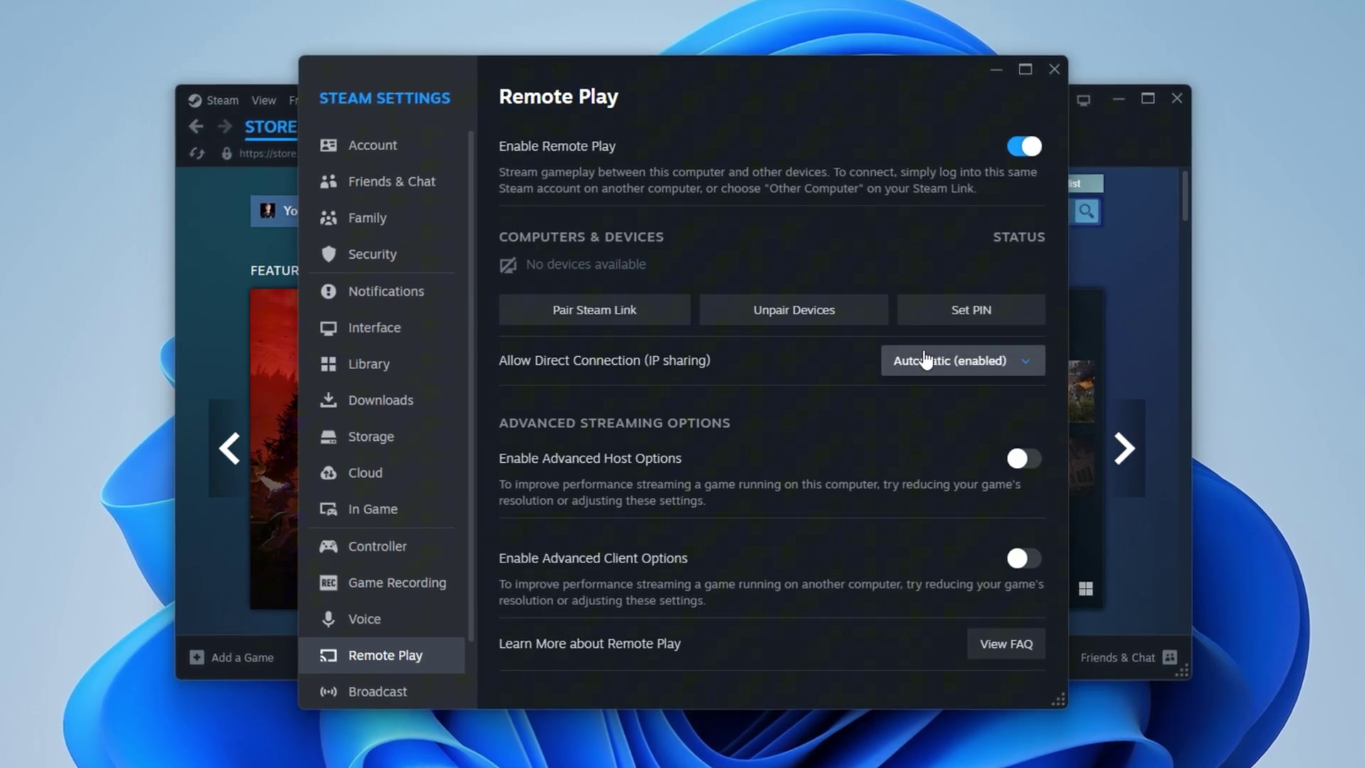
left_click(1023, 145)
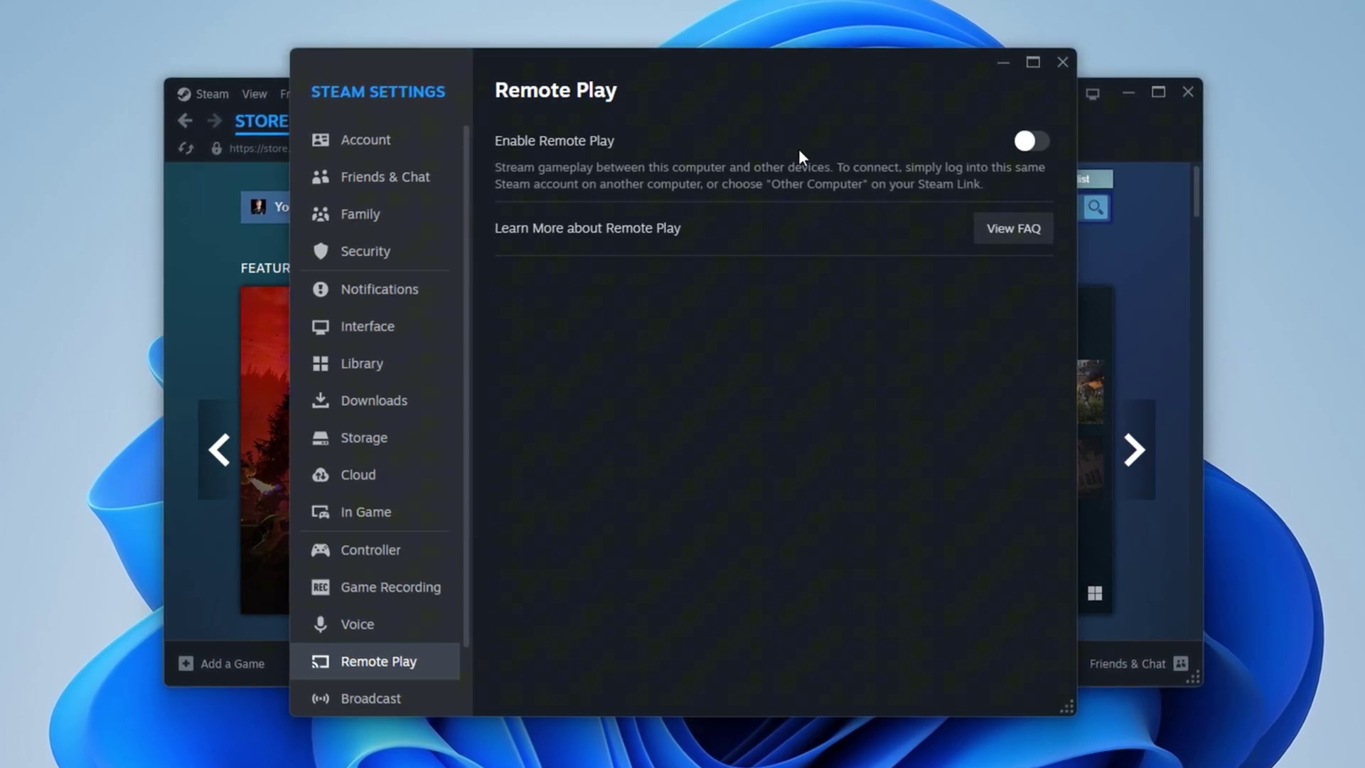
Open the broadcast management page from the Broadcast settings and return to the Steam settings.
left_click(409, 698)
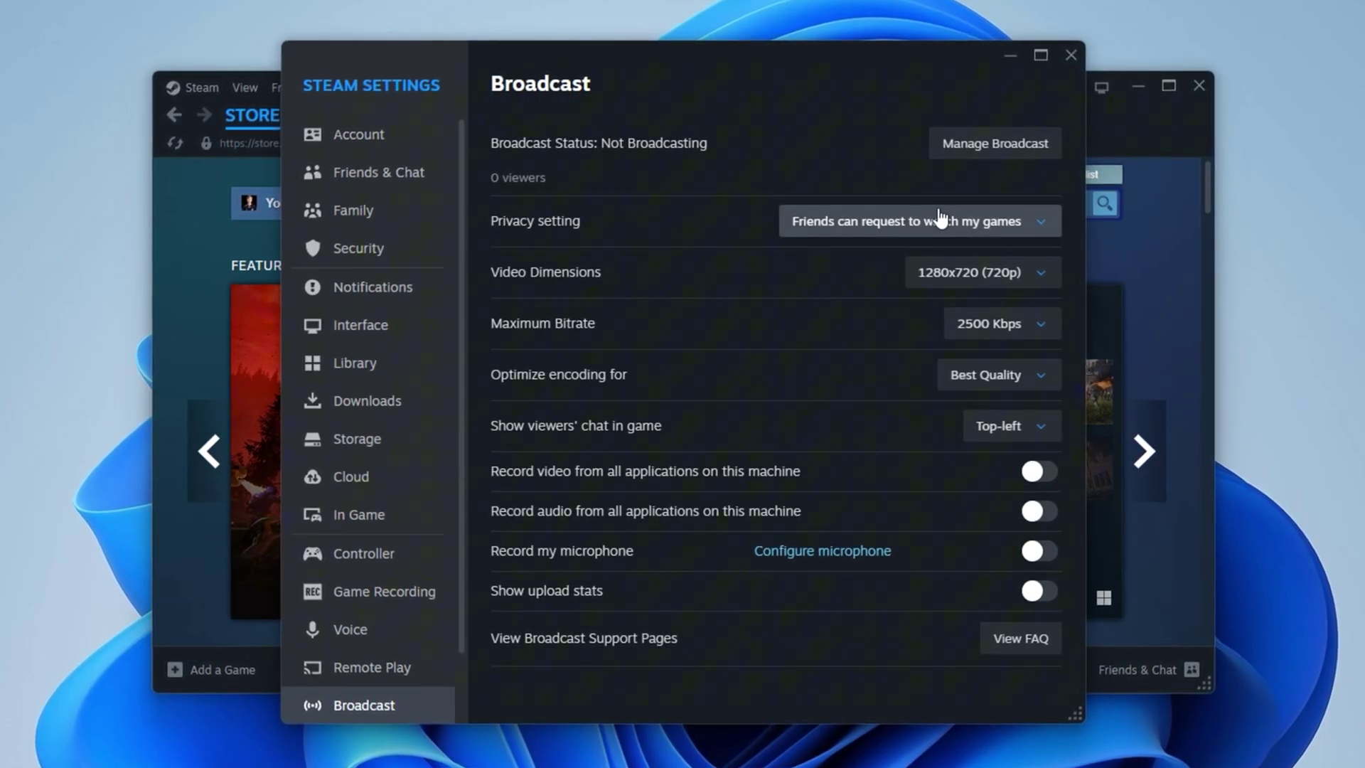
left_click(997, 143)
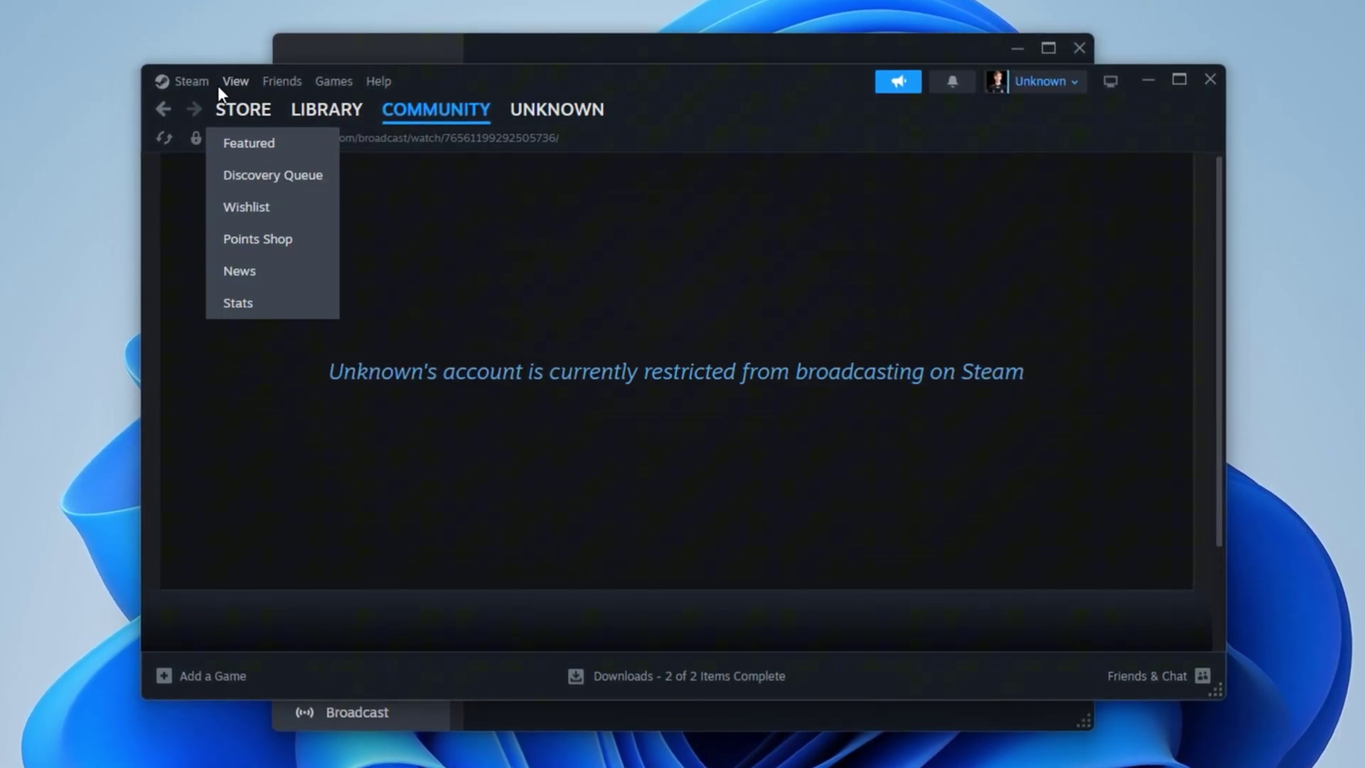
left_click(193, 82)
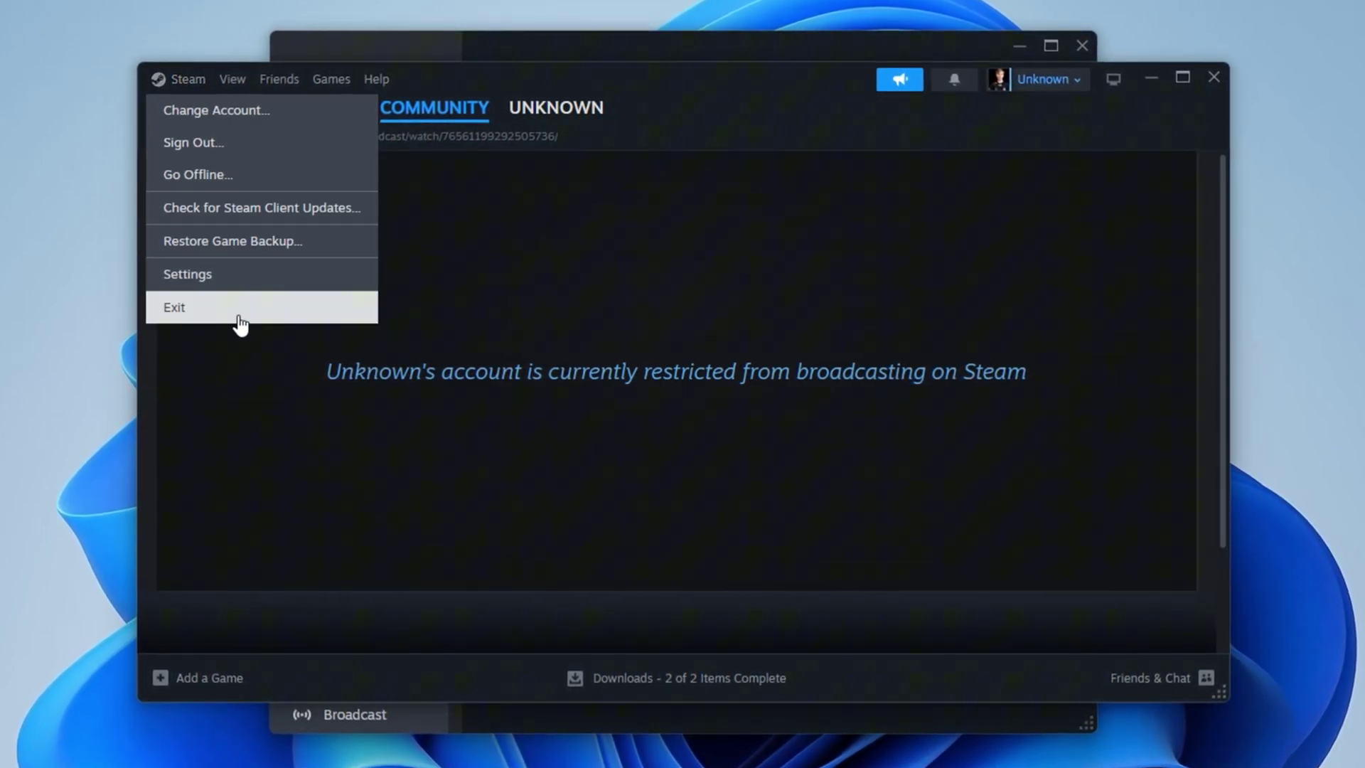
left_click(226, 274)
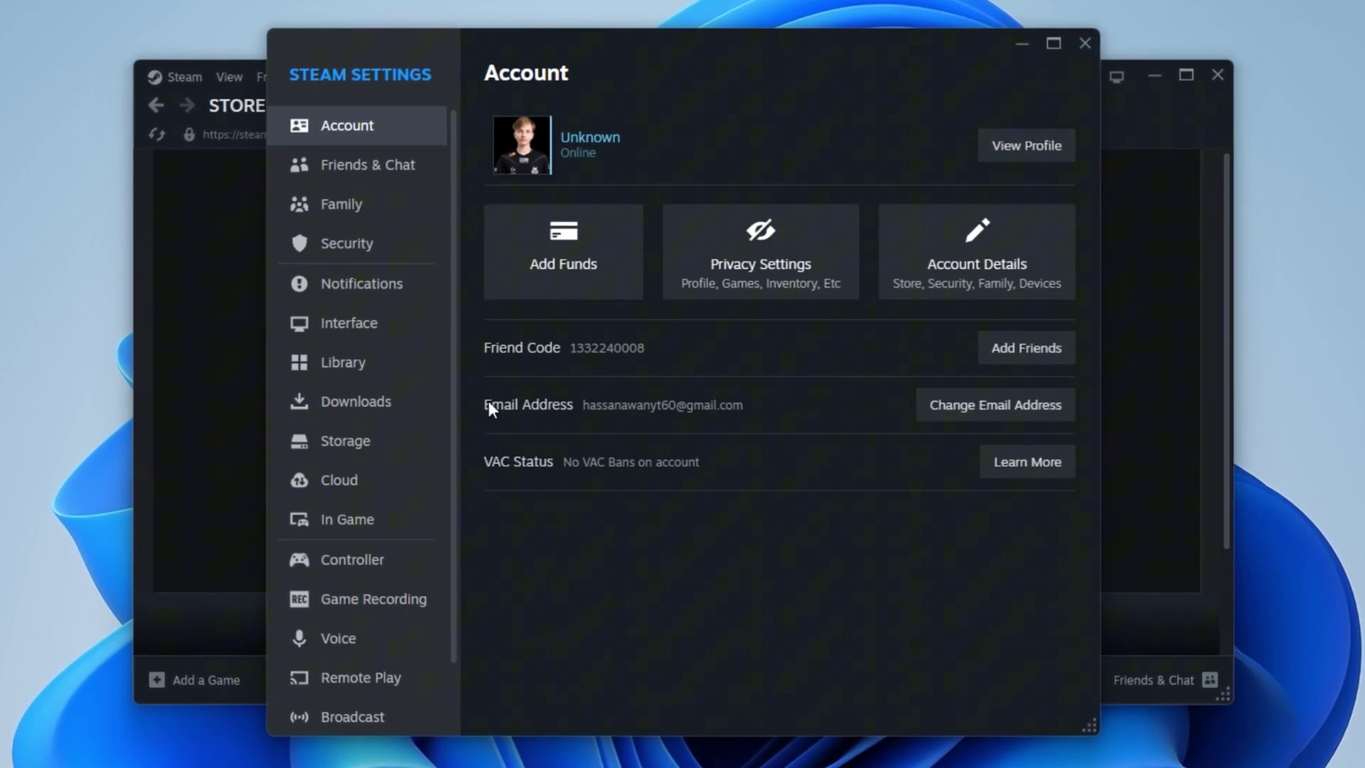